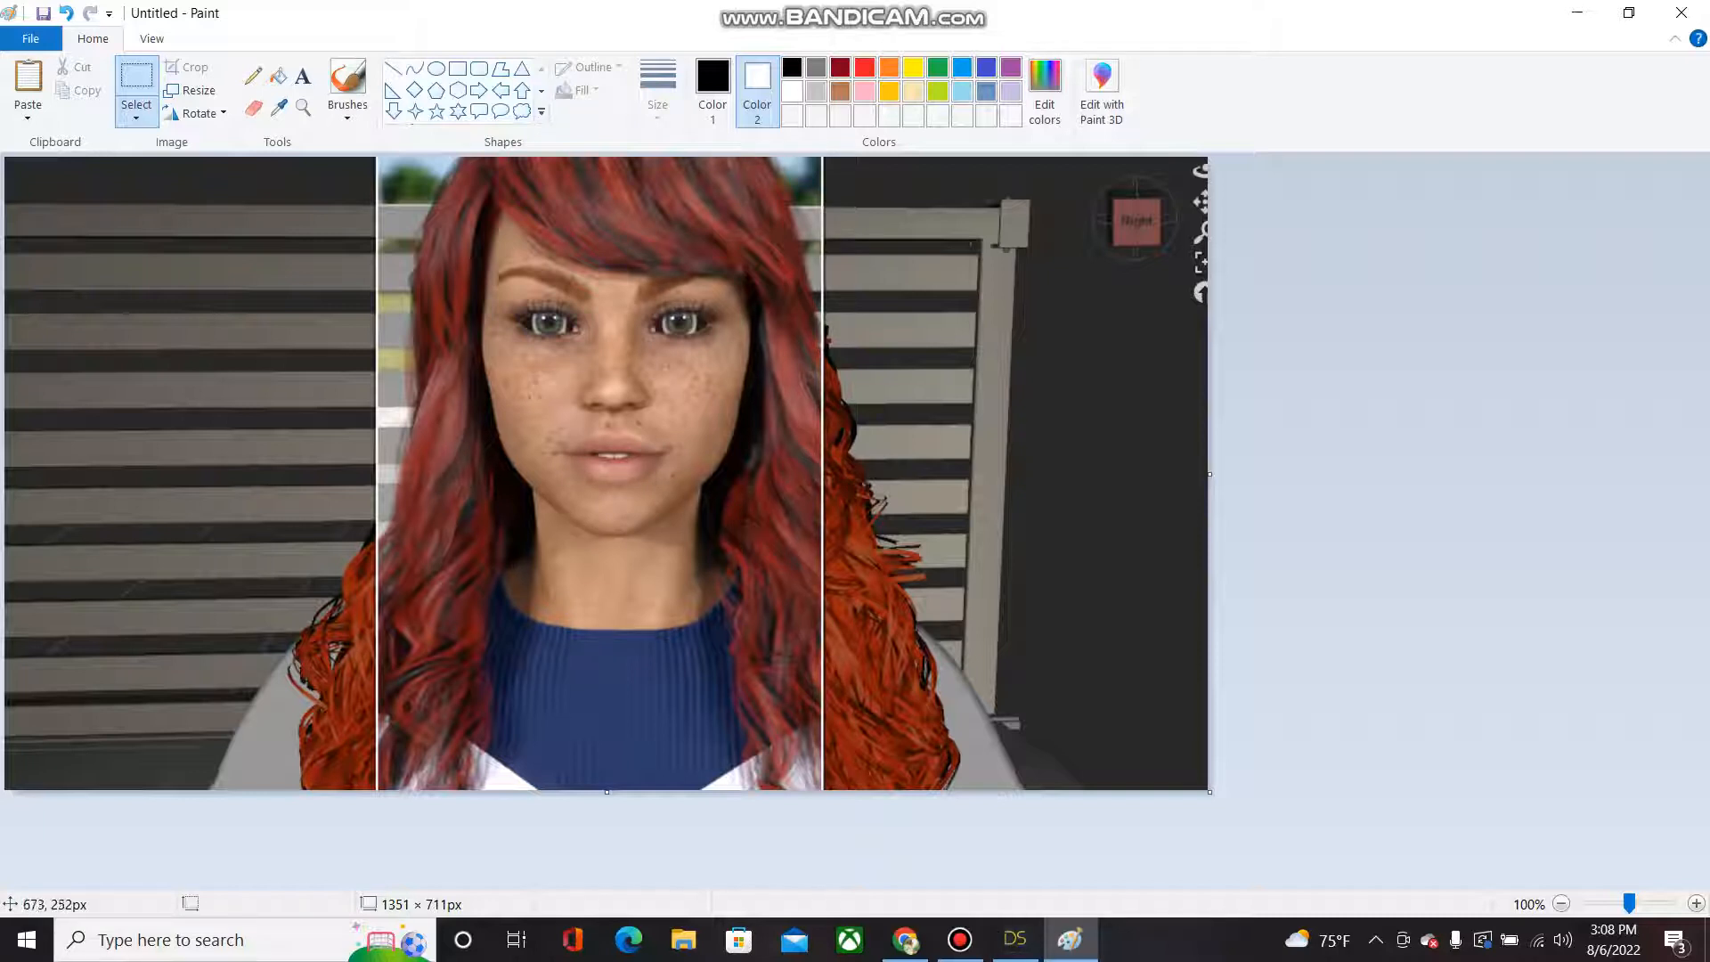
Switch to DAZ Studio and inspect the kimmy figure's X, Y and Z translation values.
left_click(1015, 940)
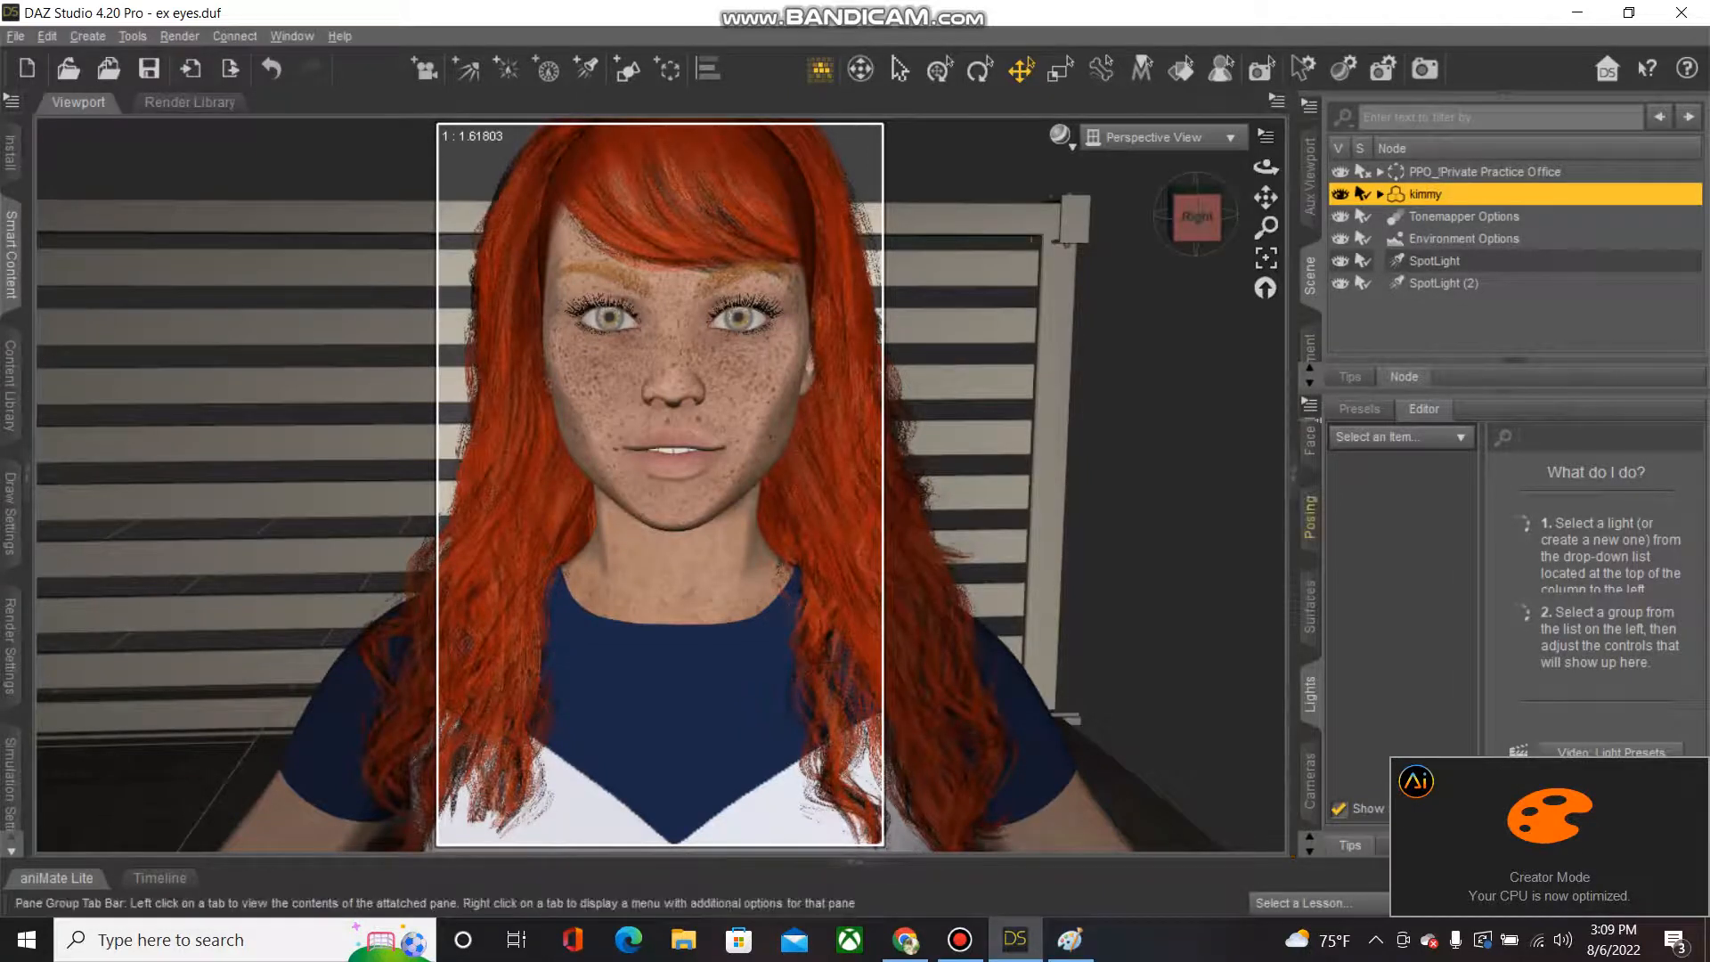
left_click(1309, 518)
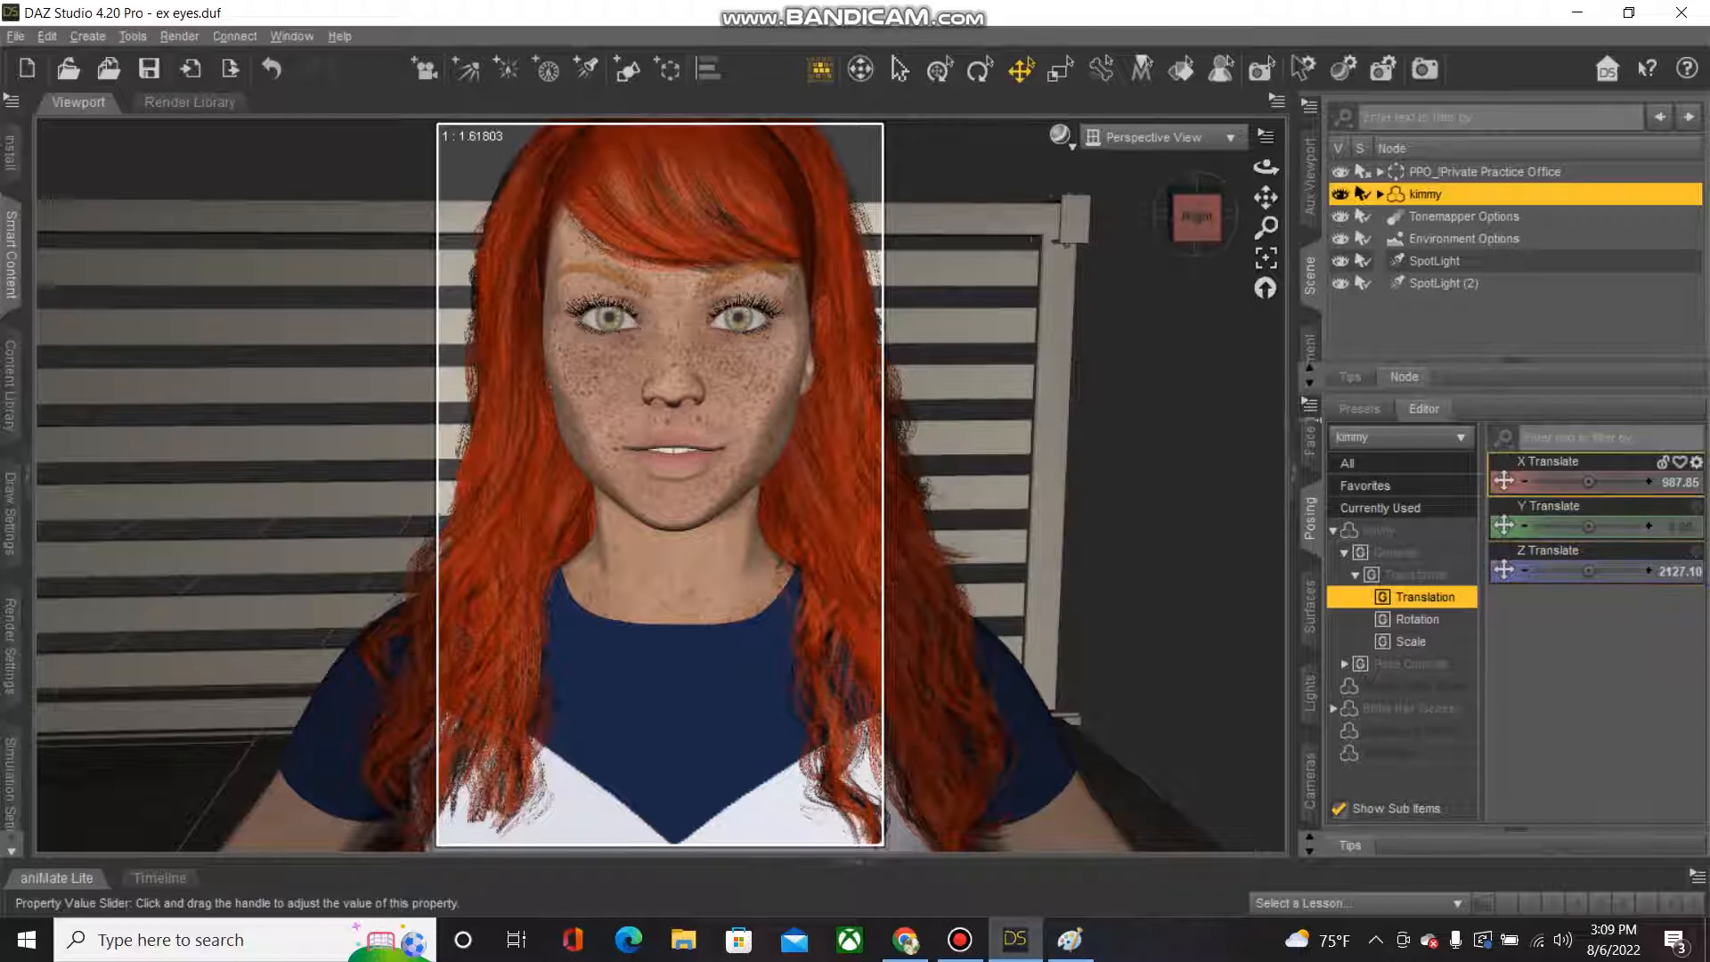
left_click(1652, 525)
type("987.8505")
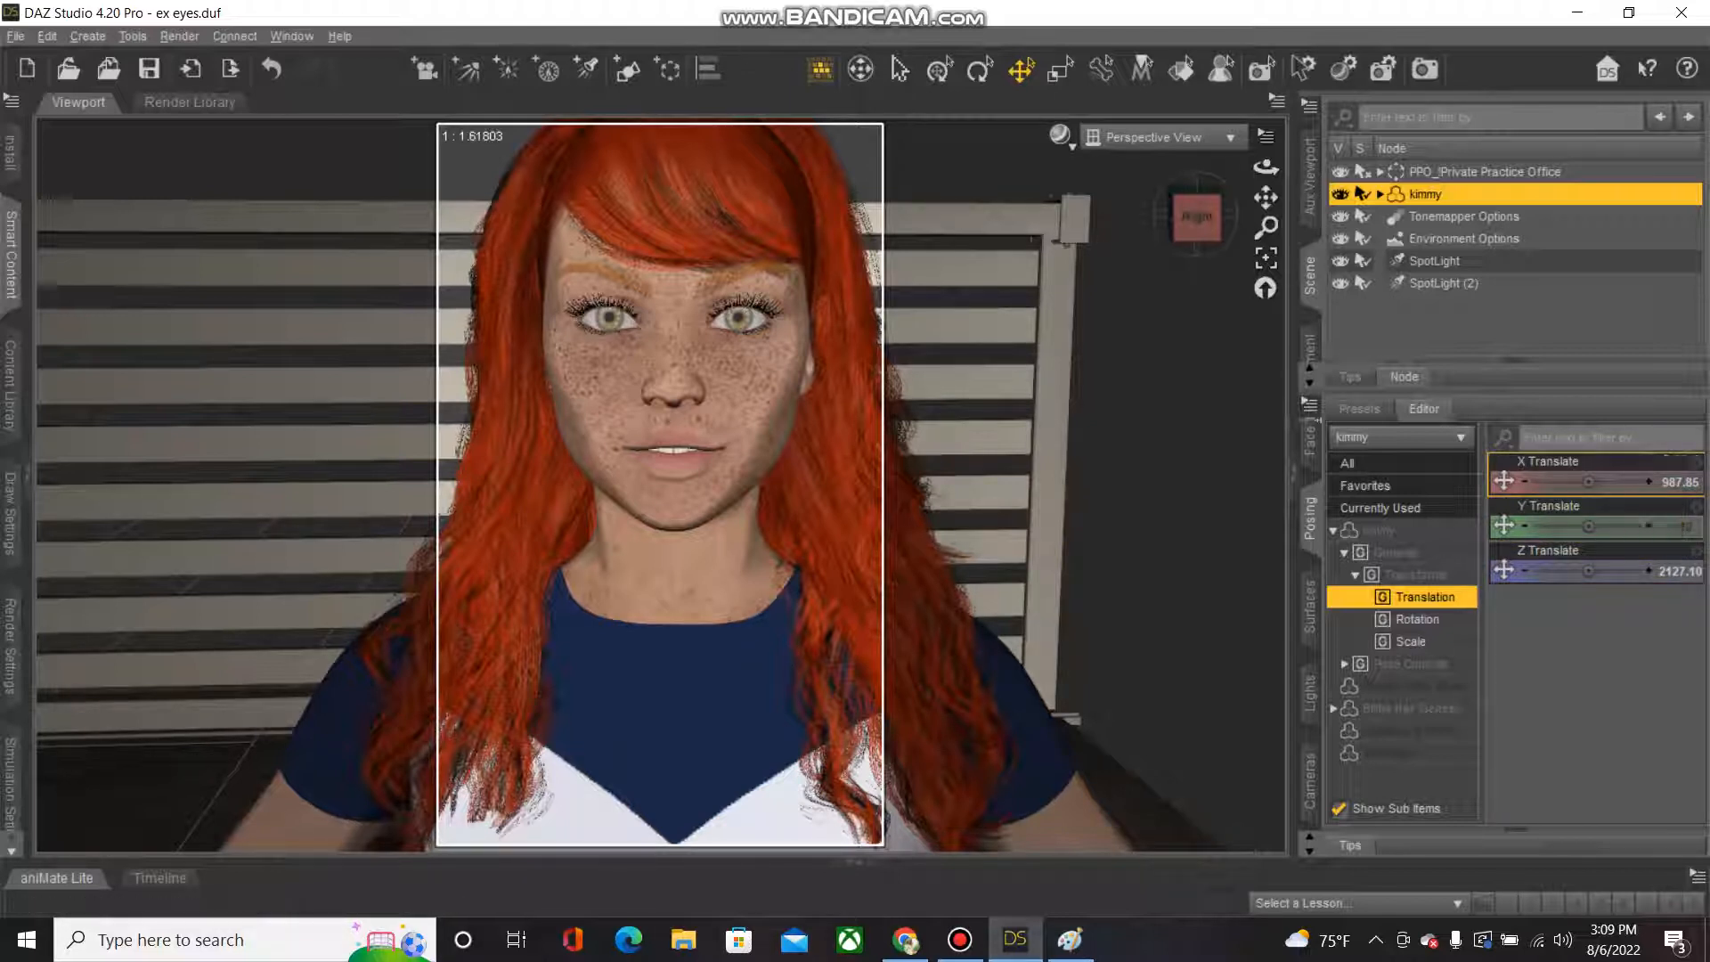
key("Escape")
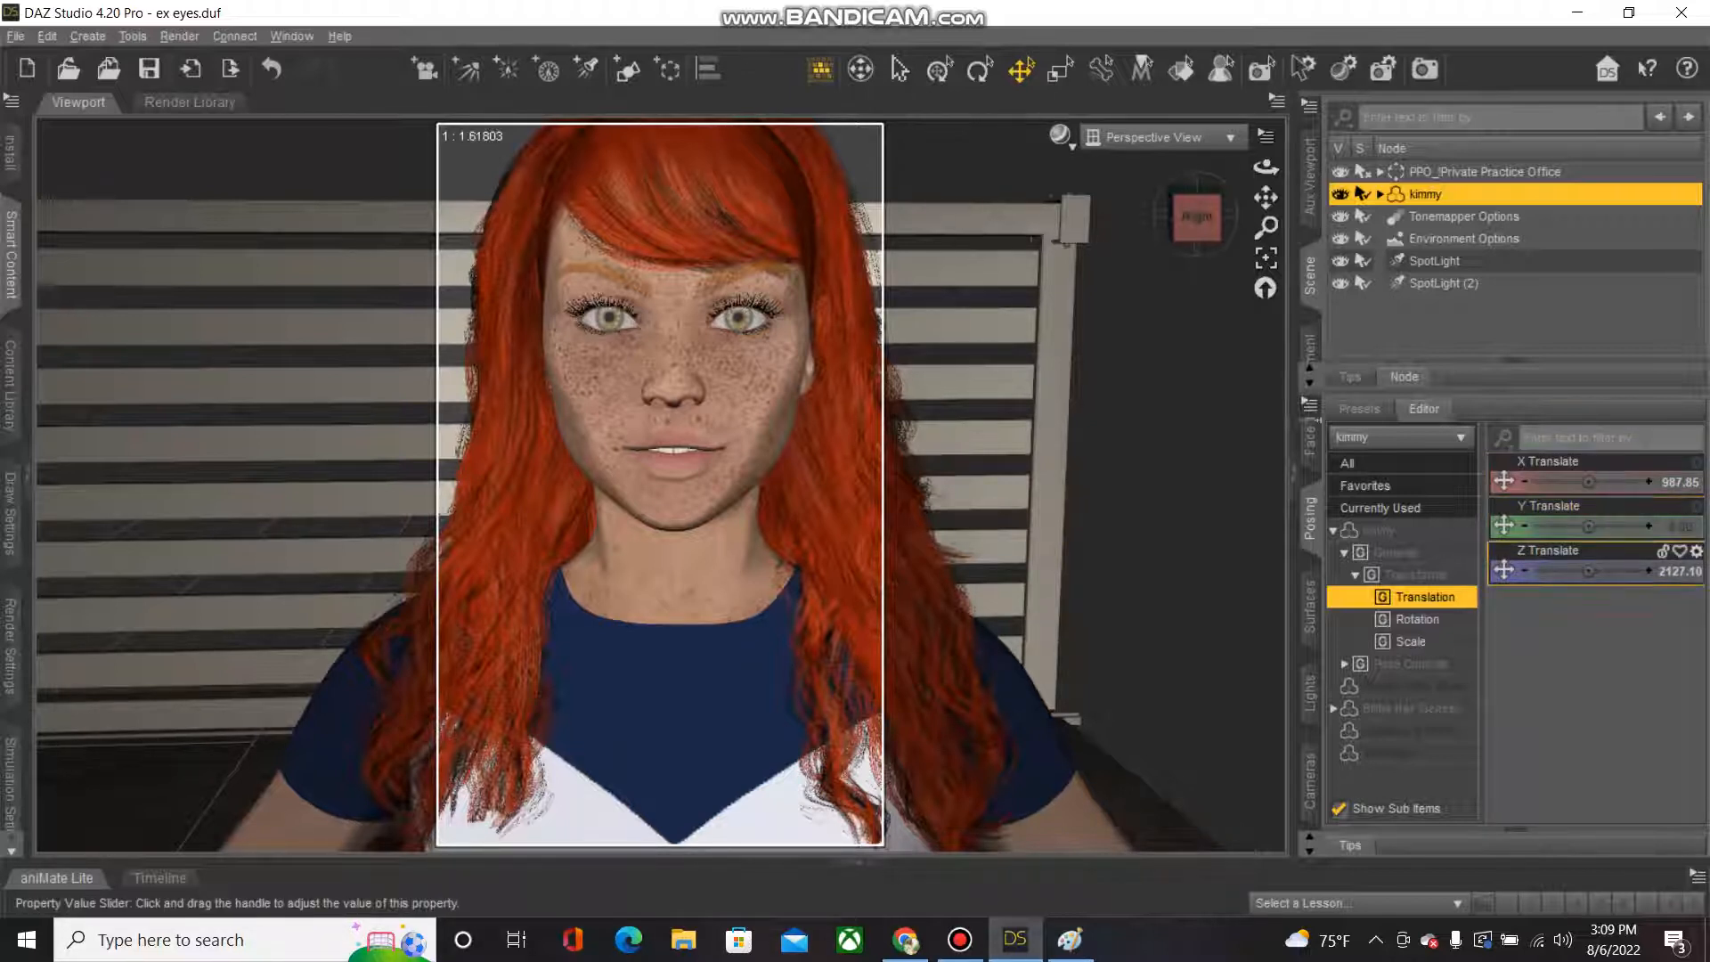
left_click(1514, 322)
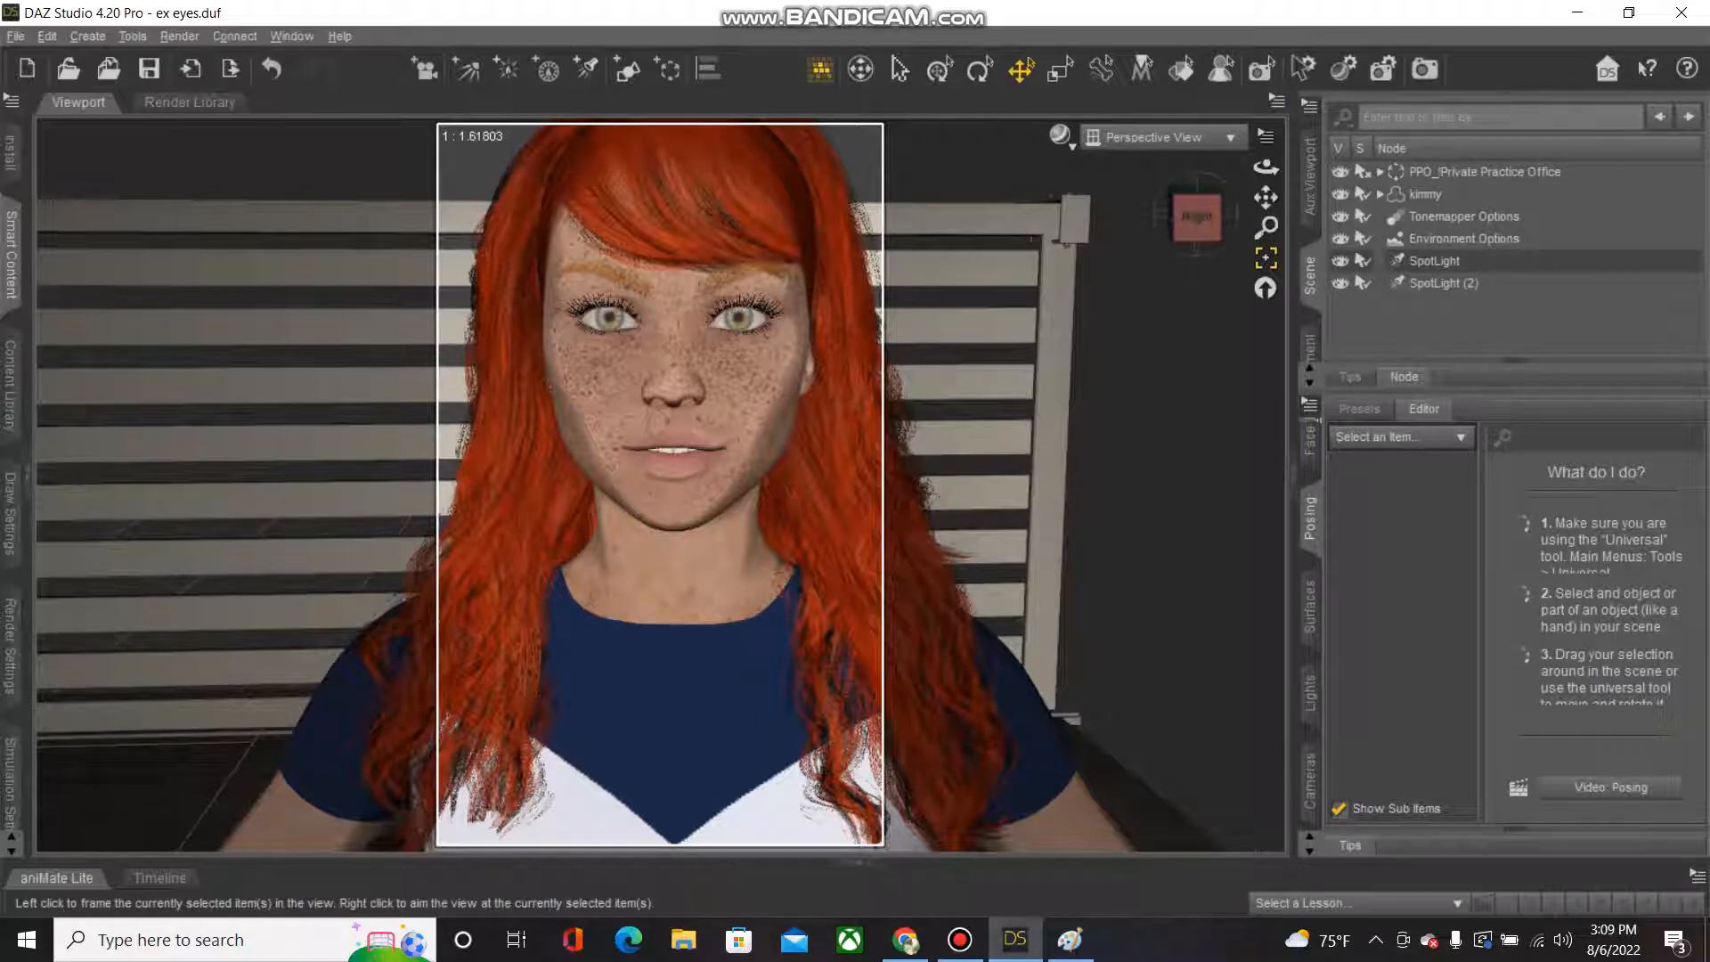
Delete both existing spotlights, SpotLight and SpotLight (2), from the scene.
left_click(1266, 257)
left_click_drag(1265, 167, 1271, 246)
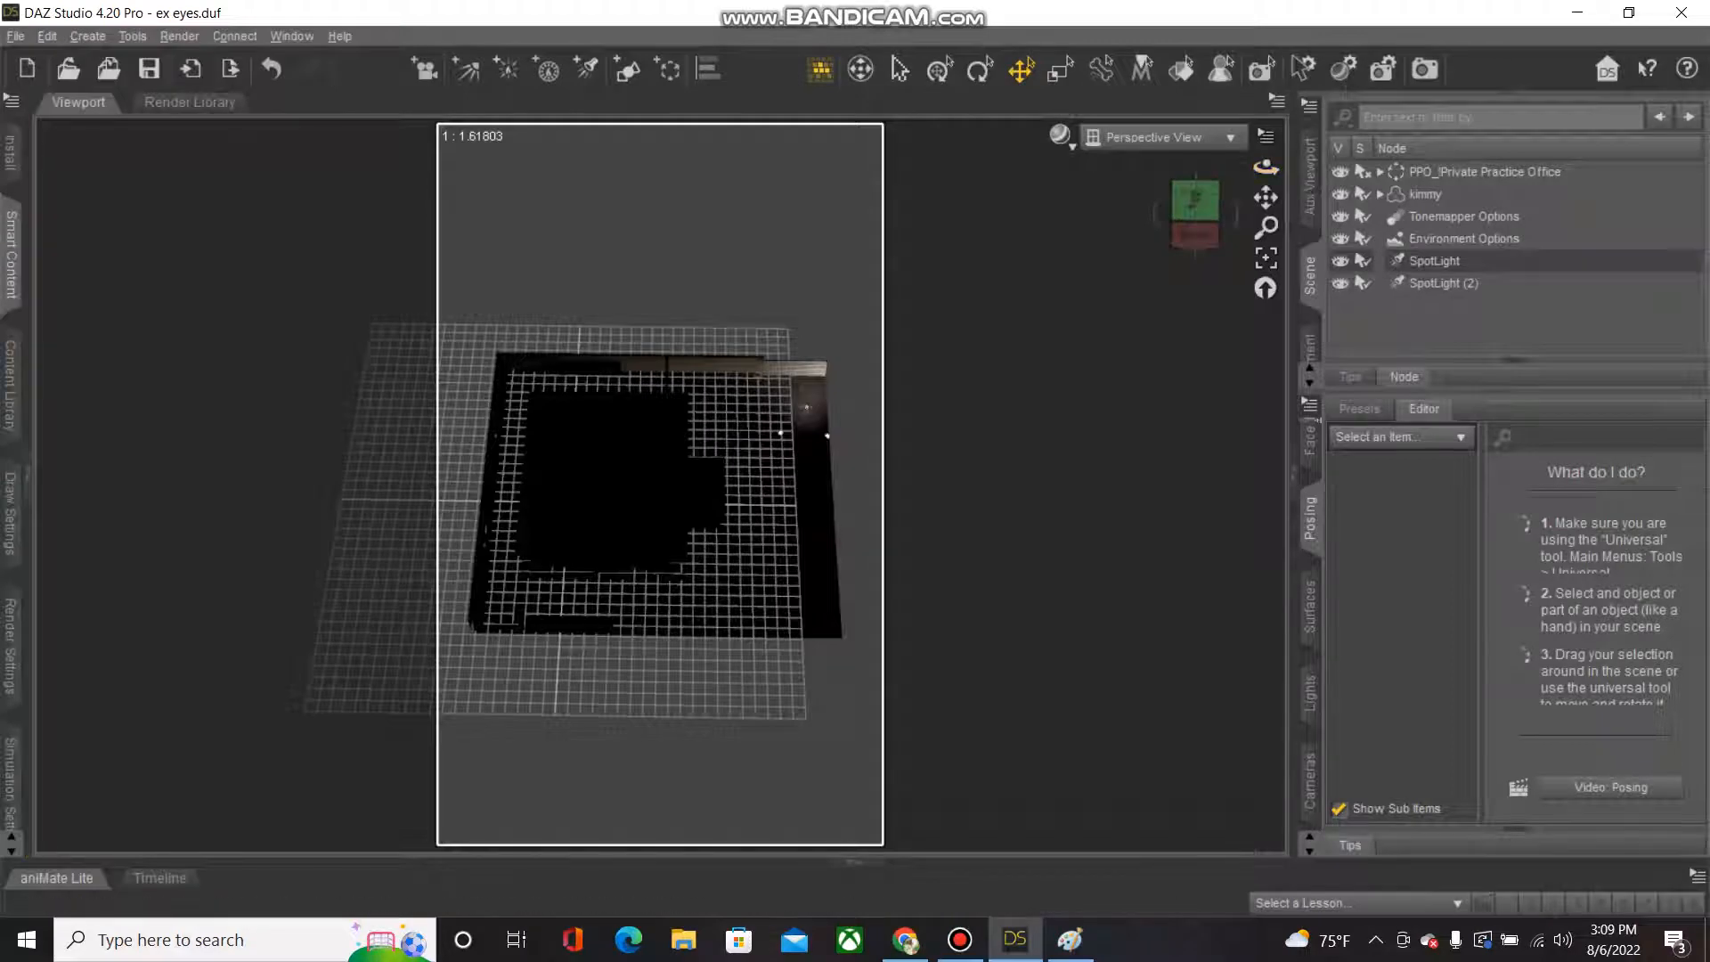
left_click(1435, 261)
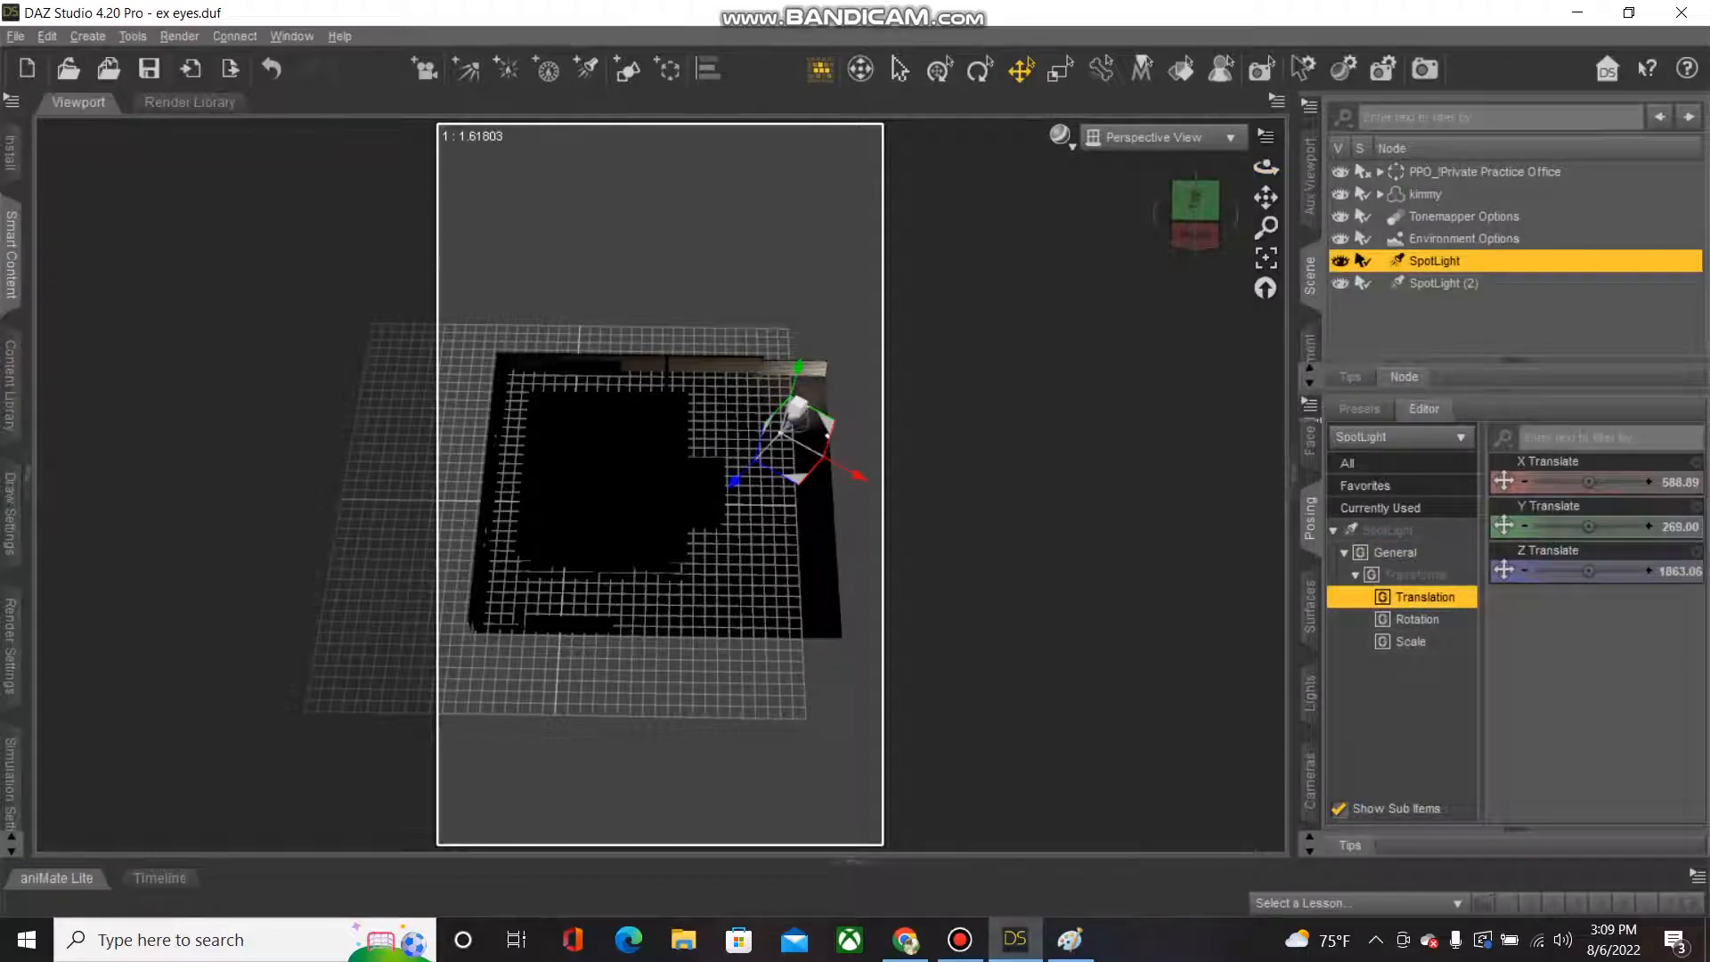
left_click(1443, 283, "ctrl")
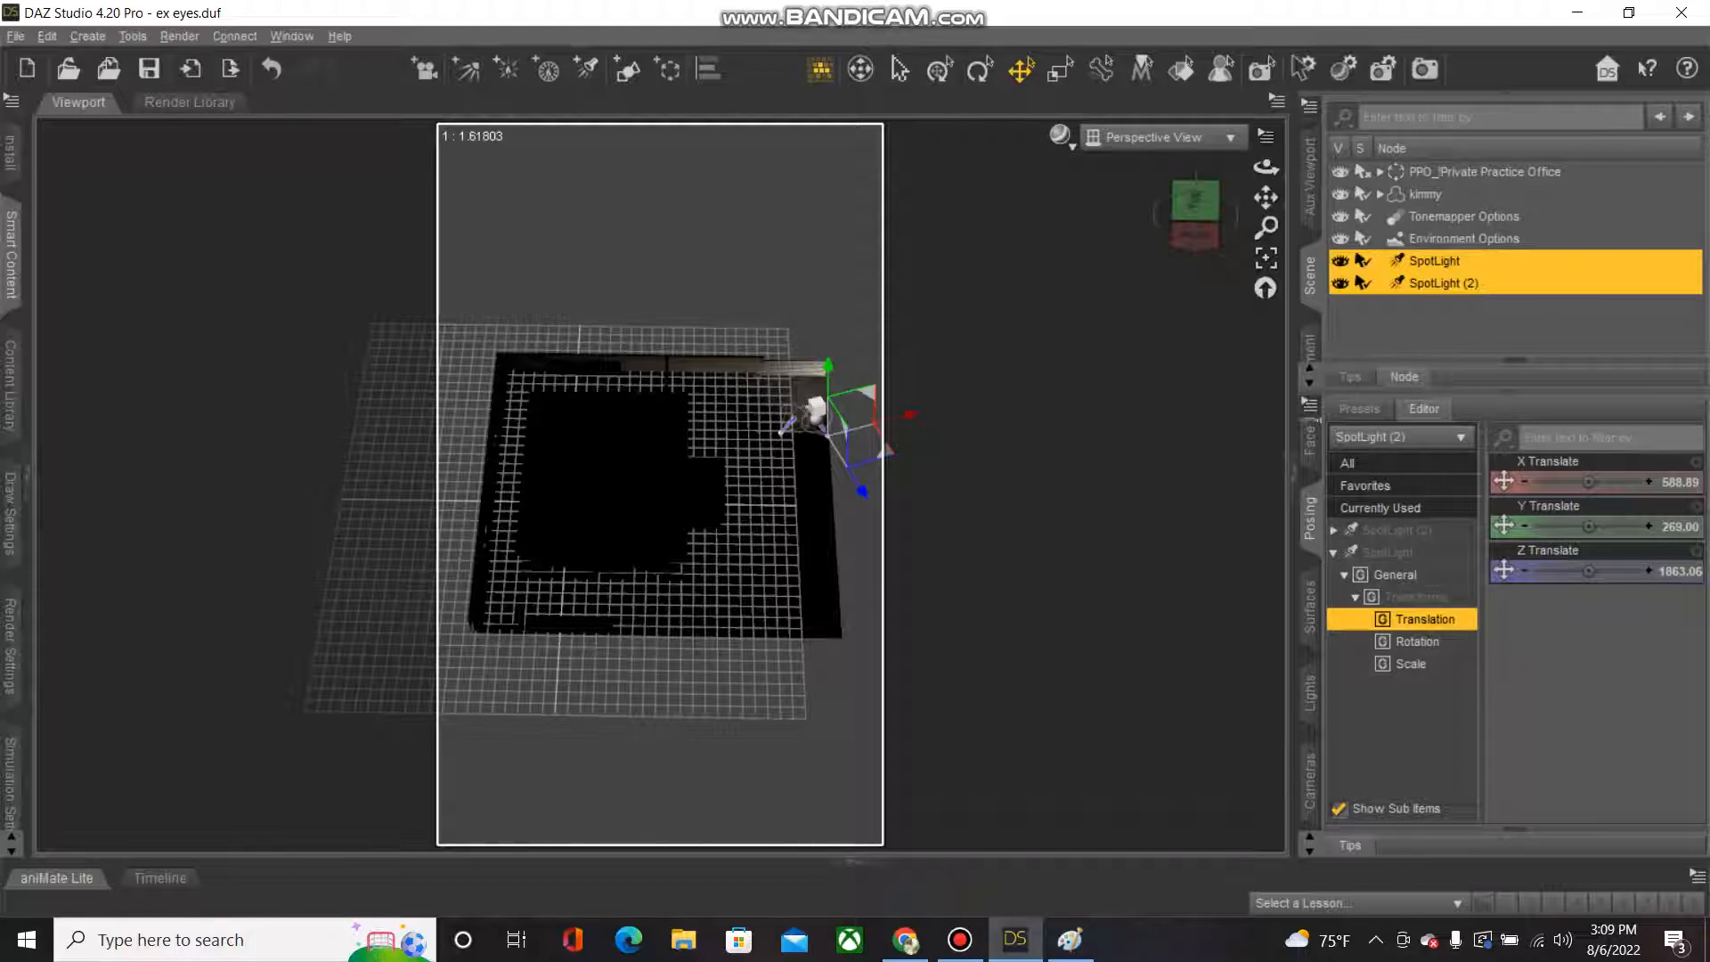
right_click(1493, 276)
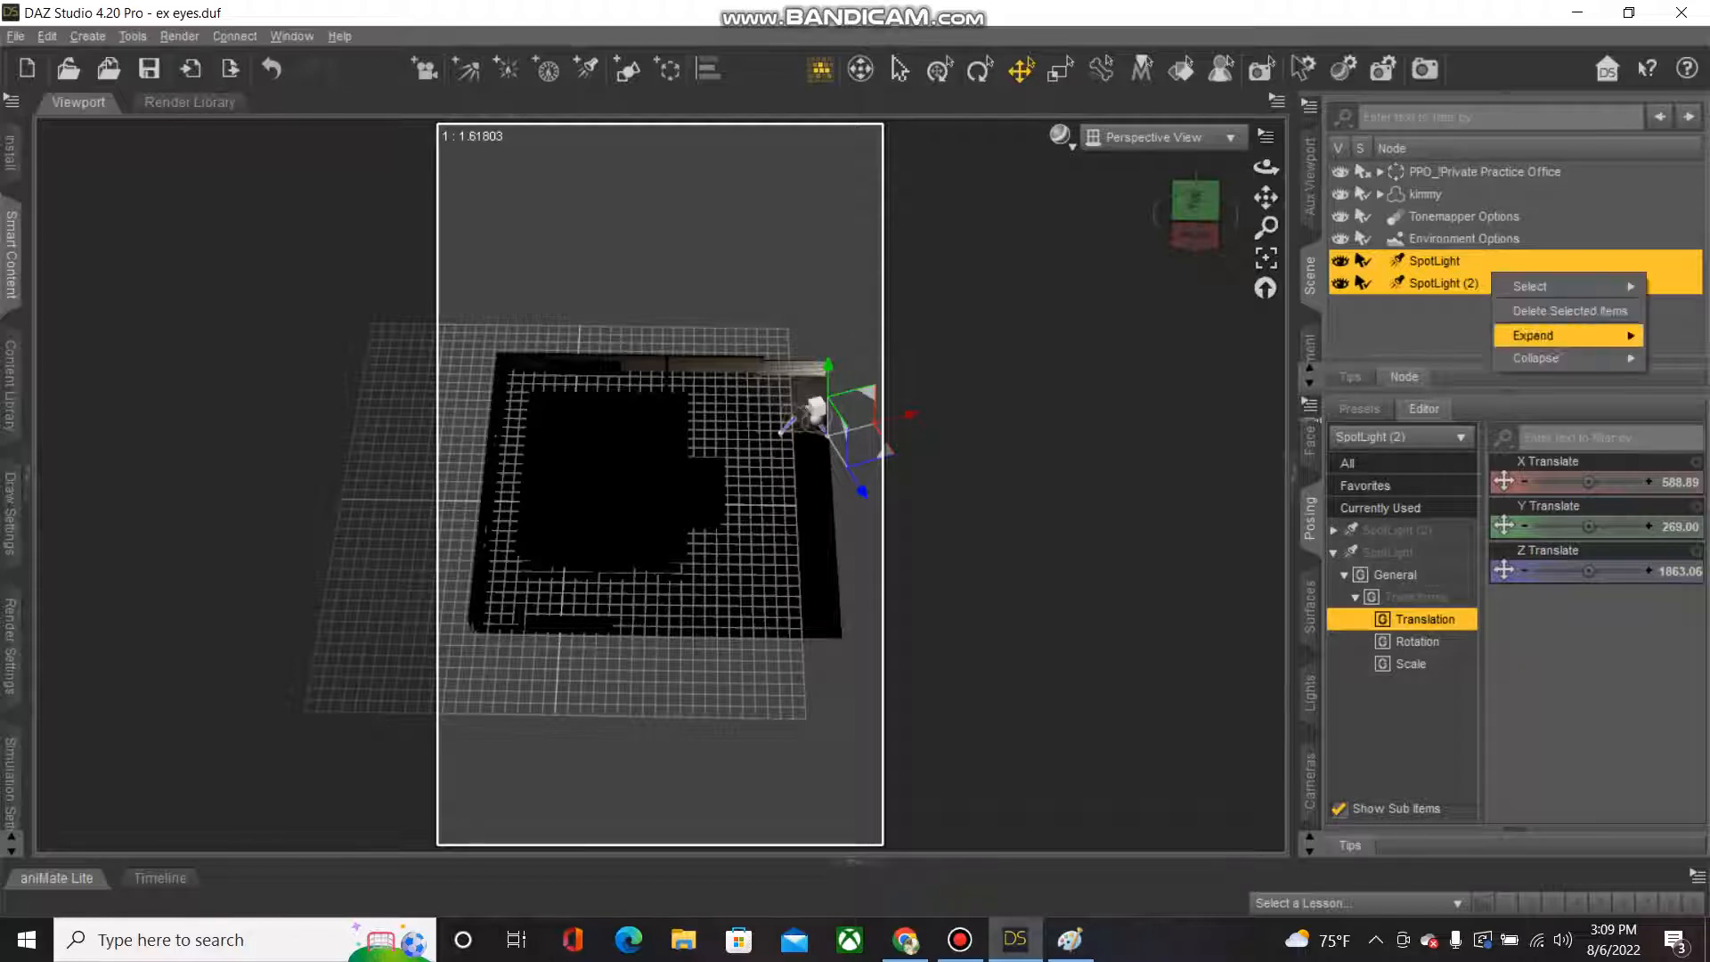
left_click(1569, 311)
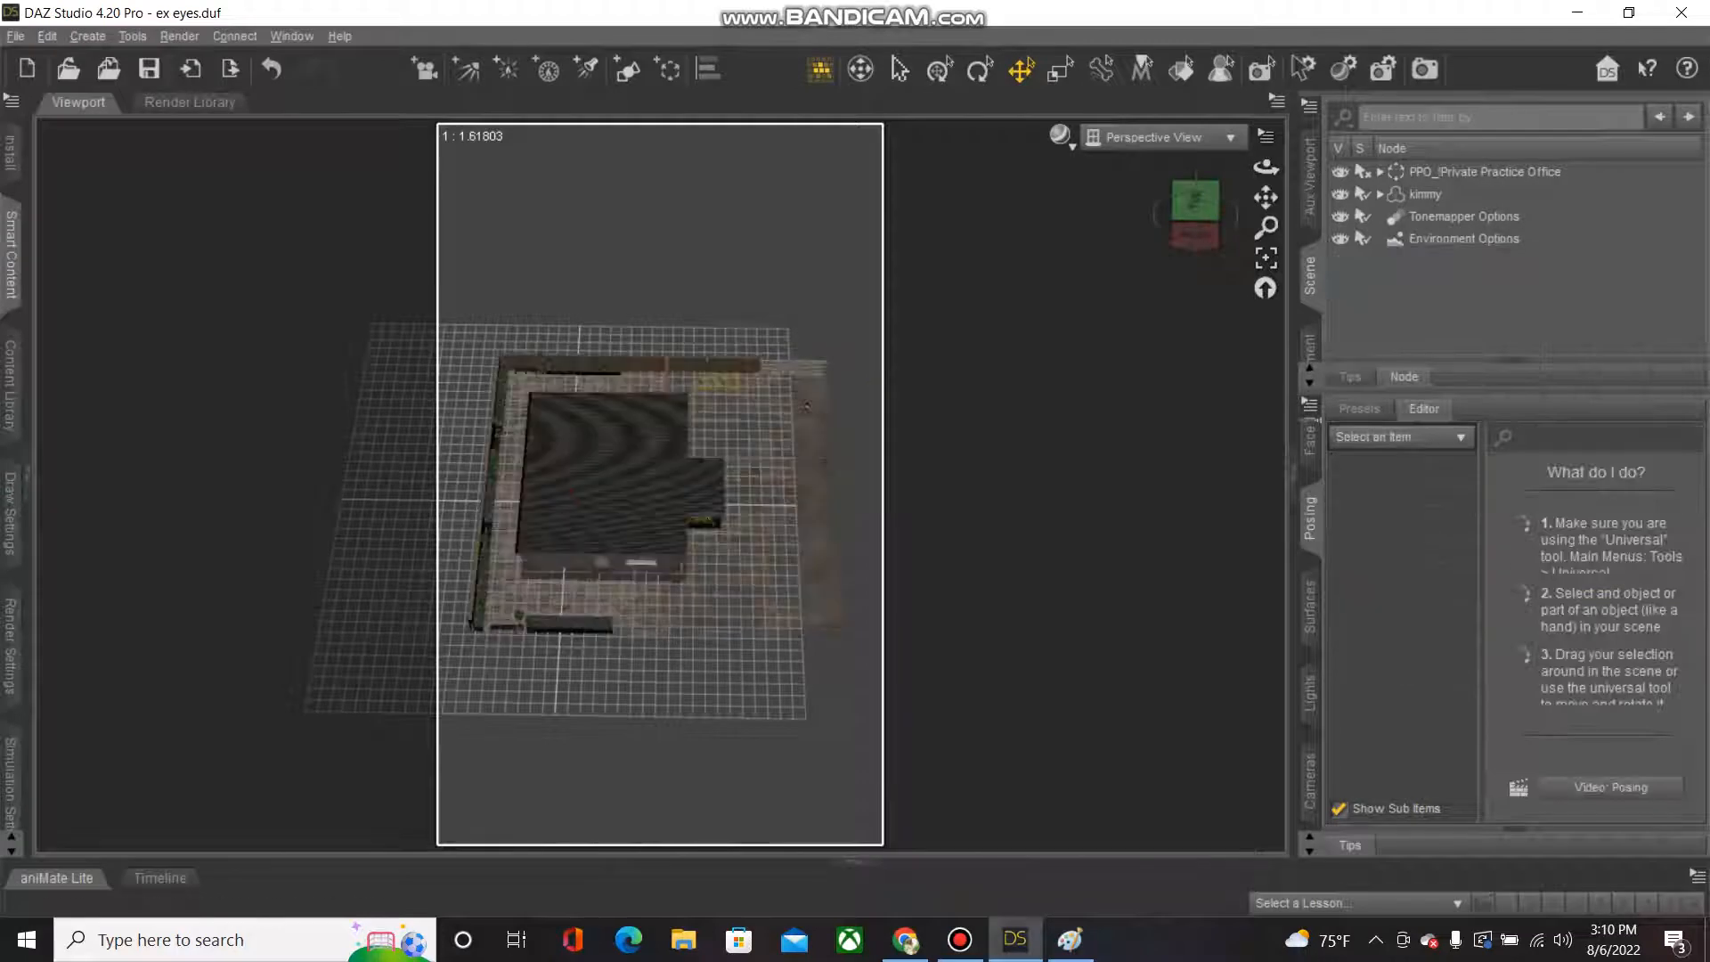
Set the X, Y and Z translation of the Private Practice Office to 0.
left_click(806, 407)
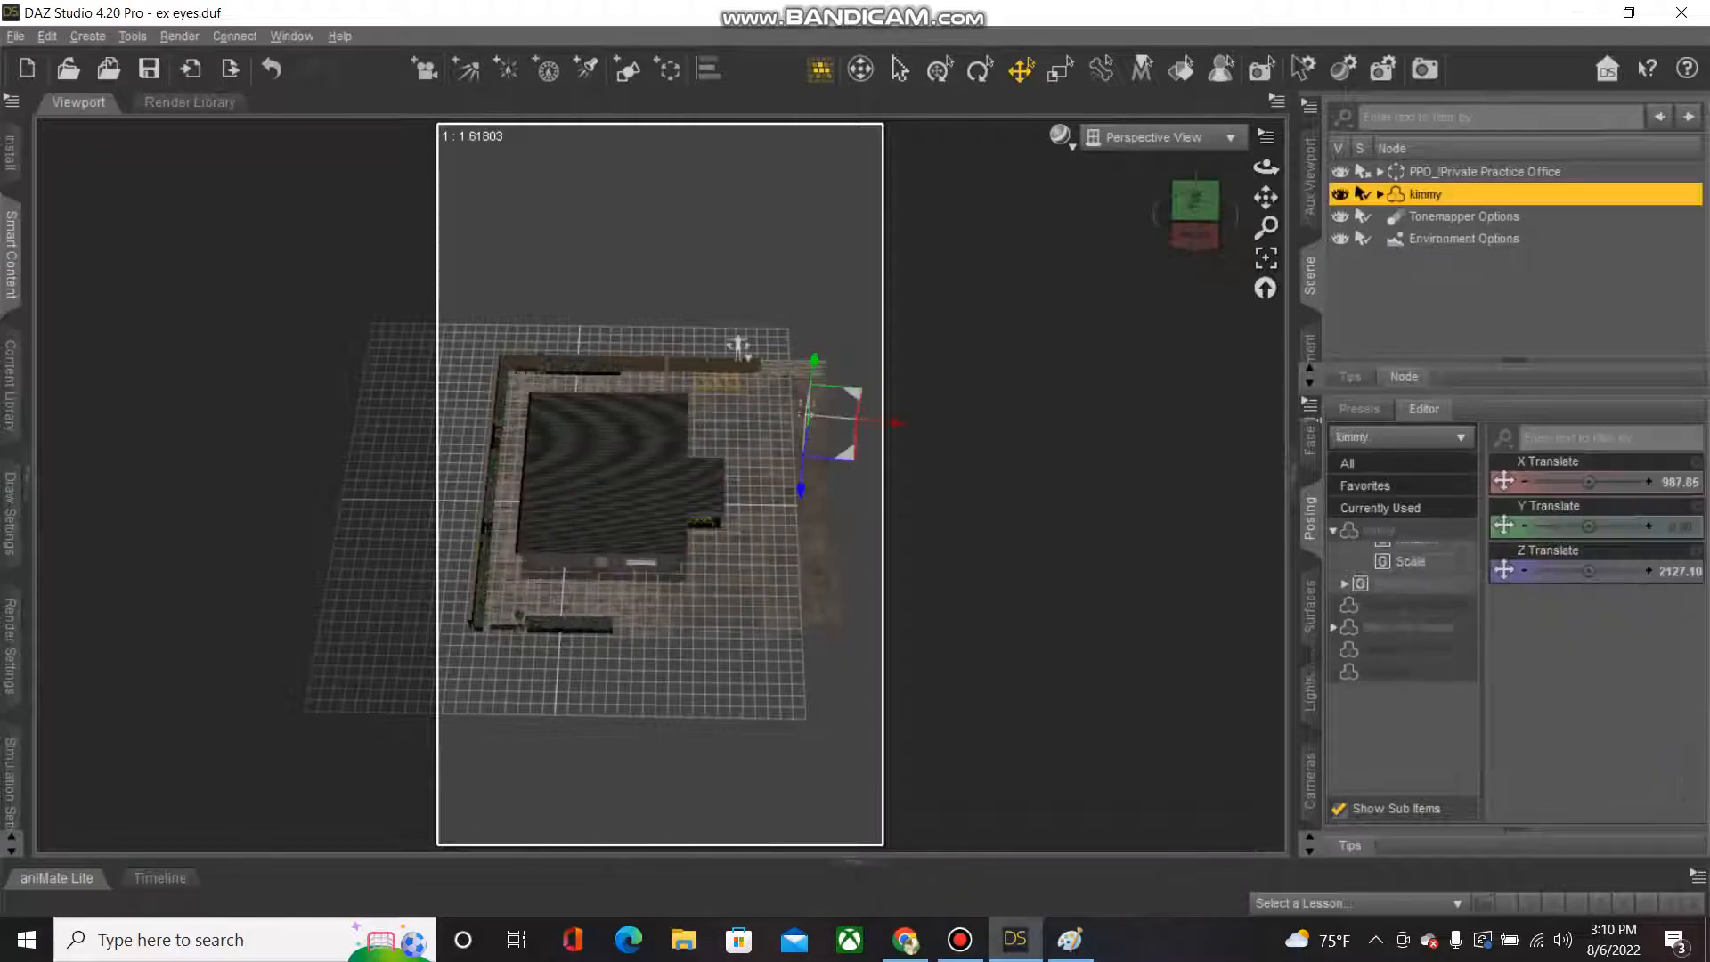
left_click(738, 347)
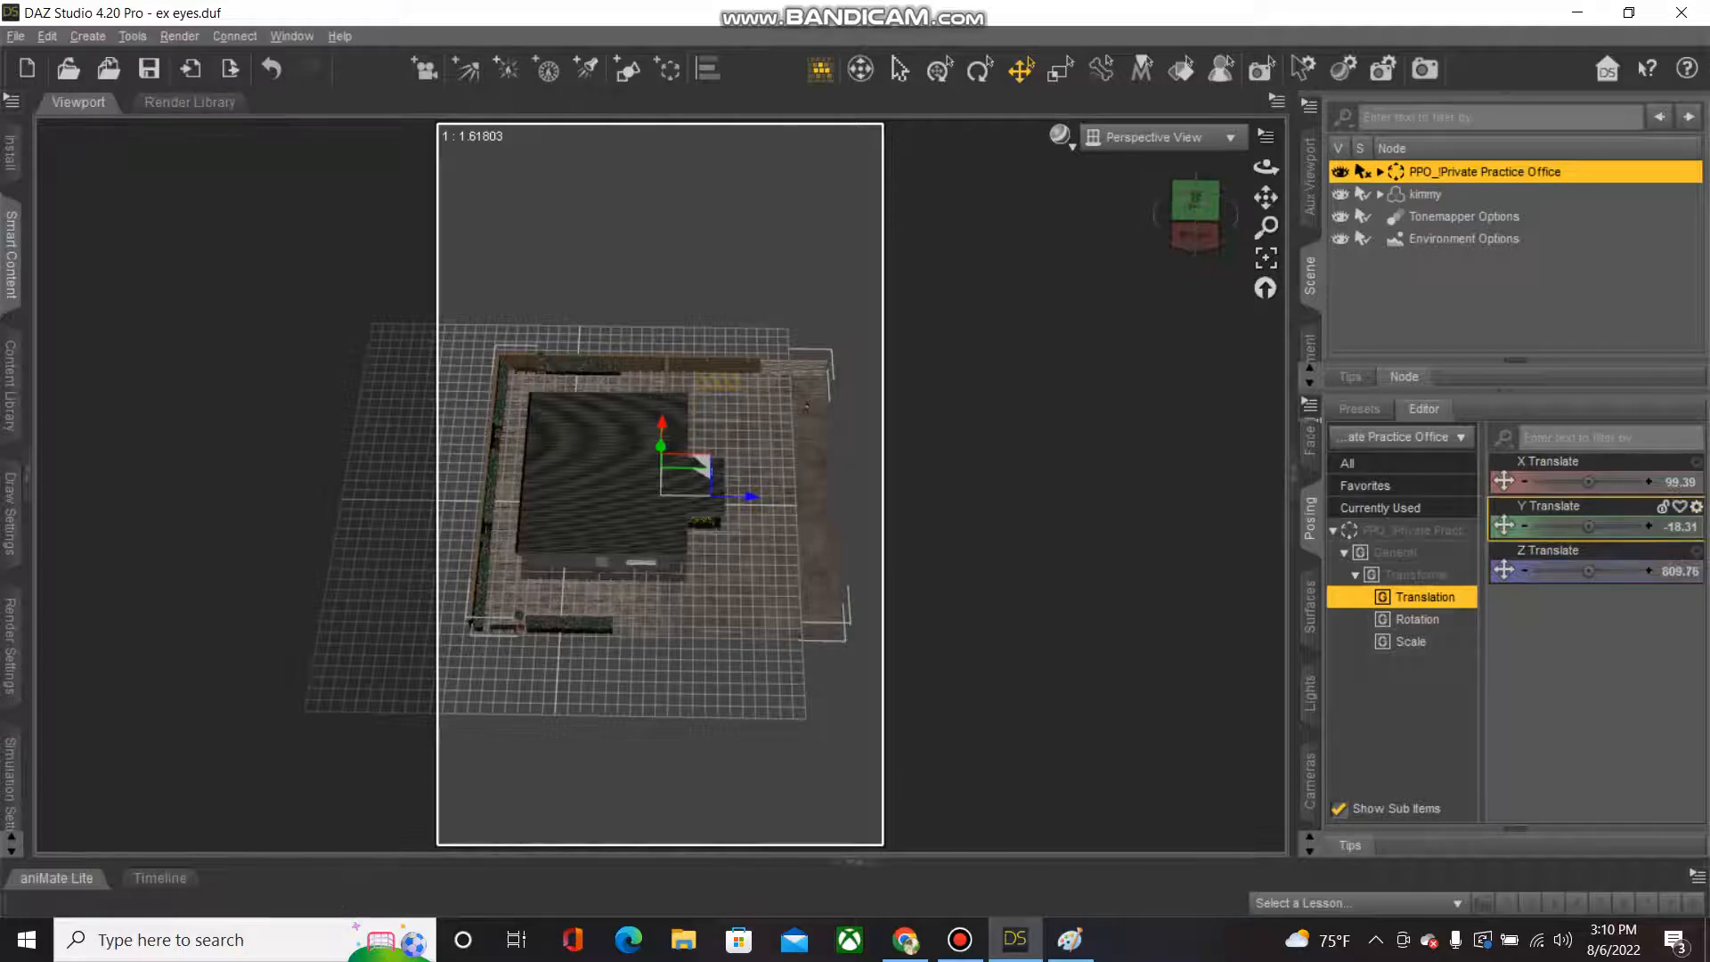
left_click(1680, 482)
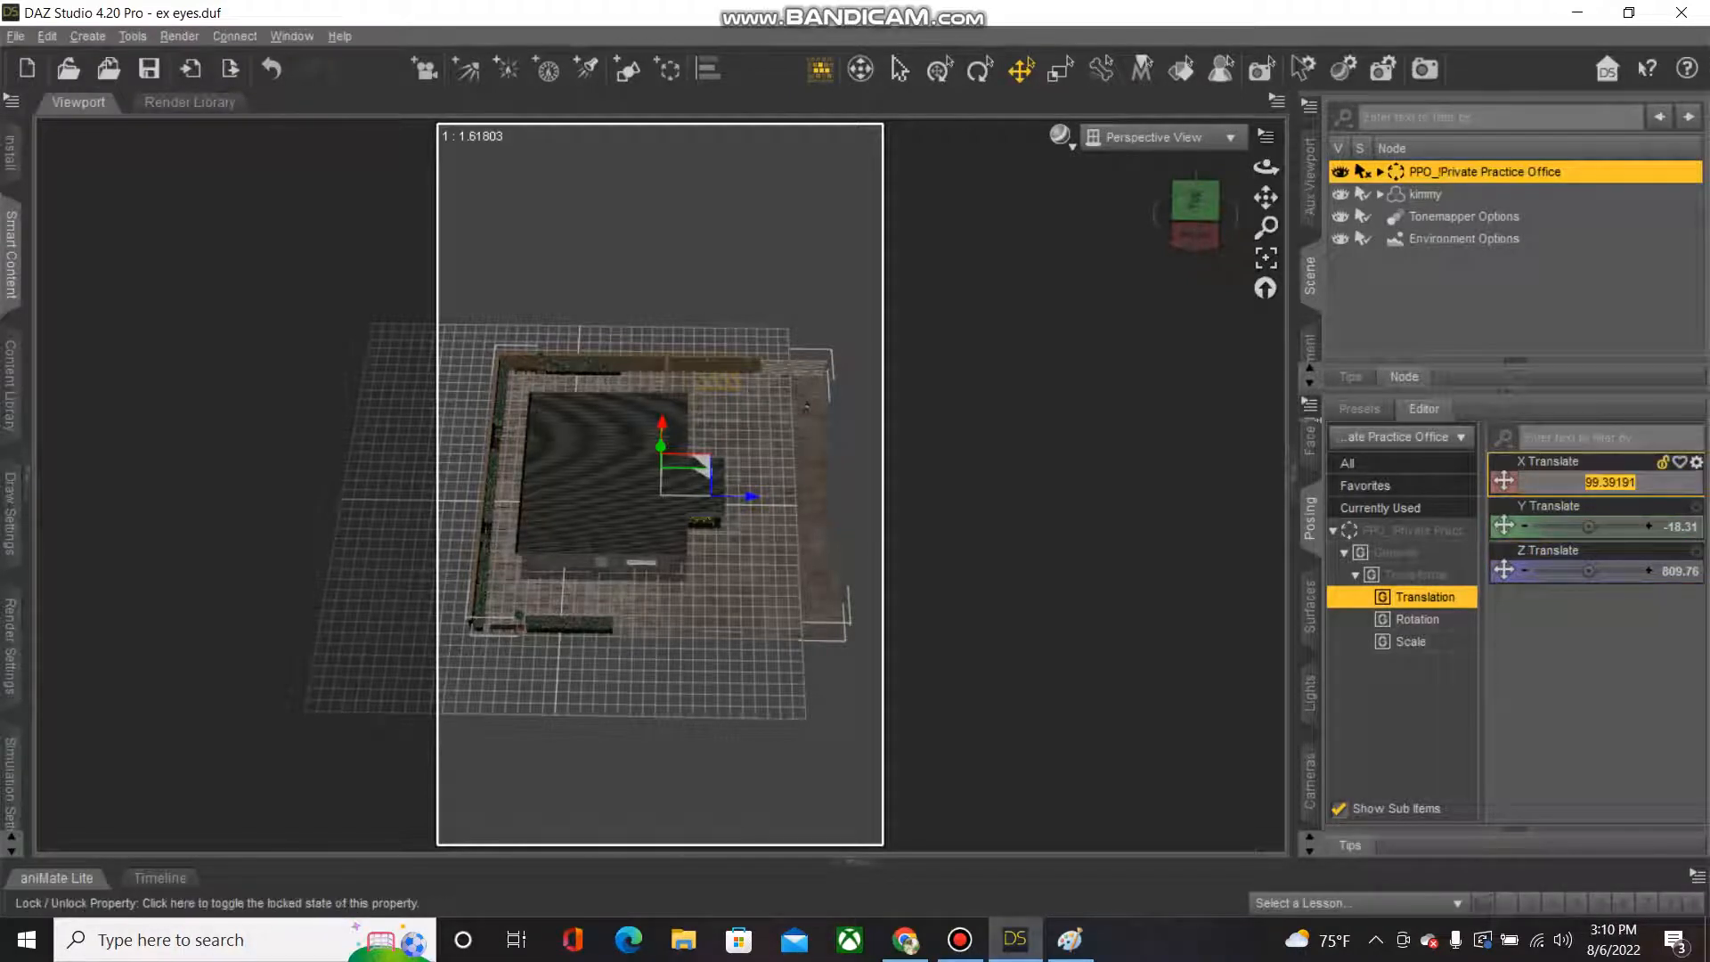
type("0")
key("Return")
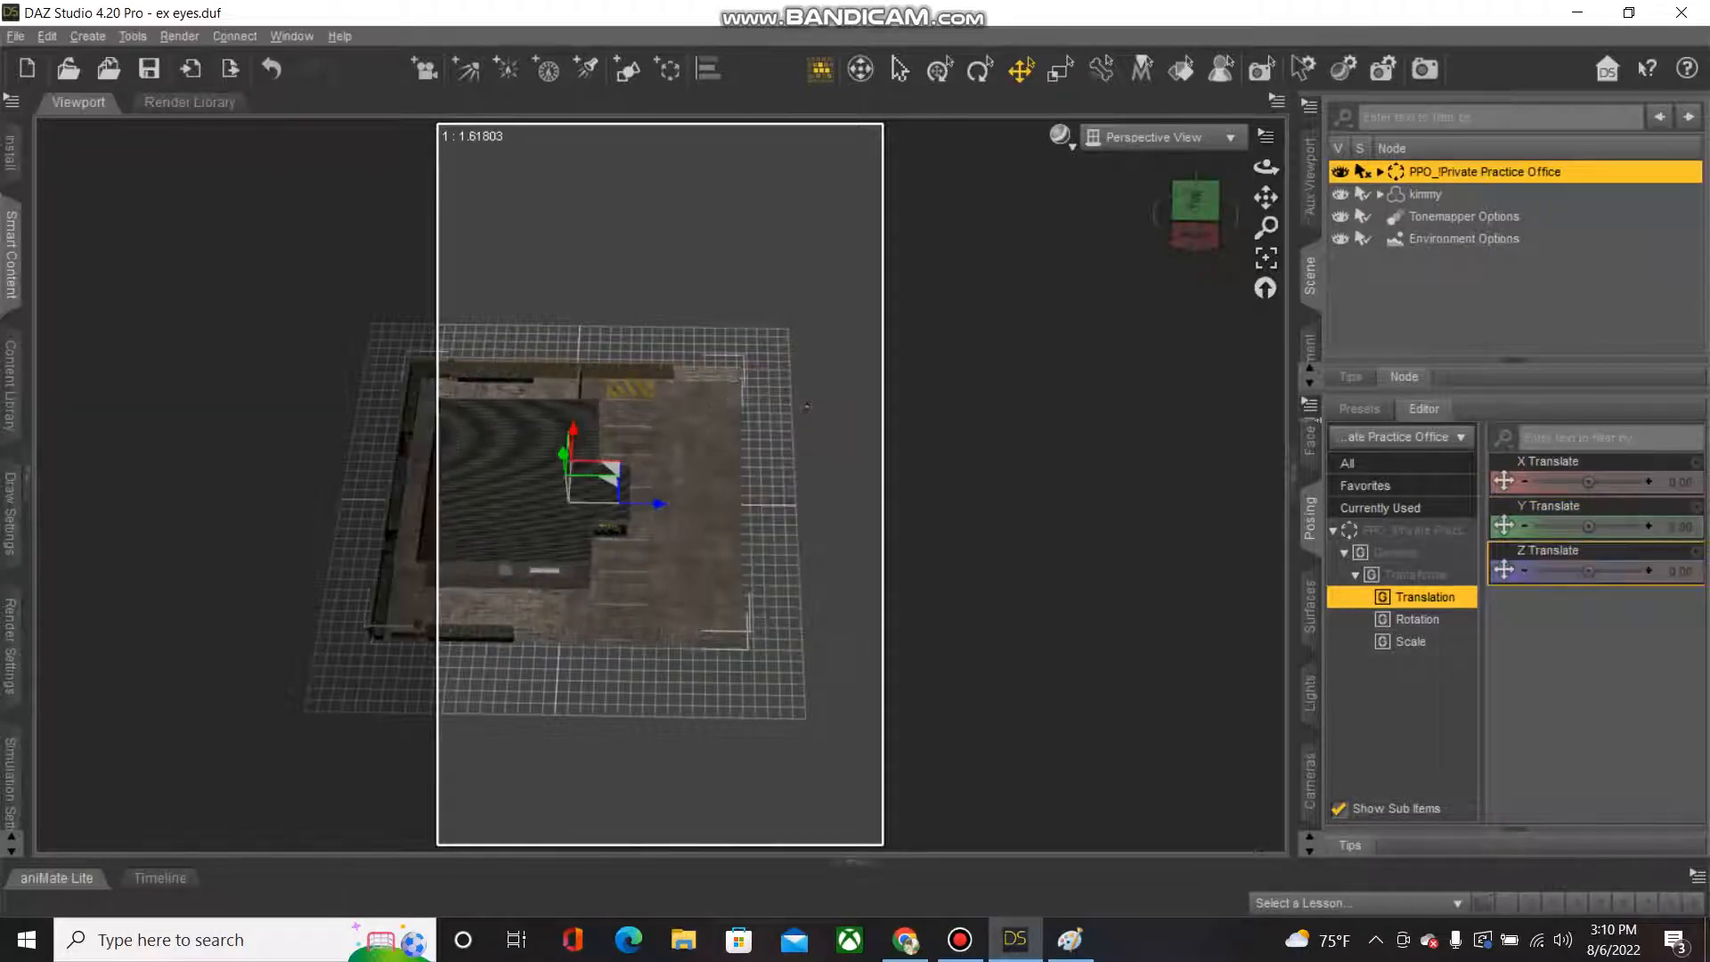
Set the kimmy figure's X and Z translation to 0.
left_click(1425, 194)
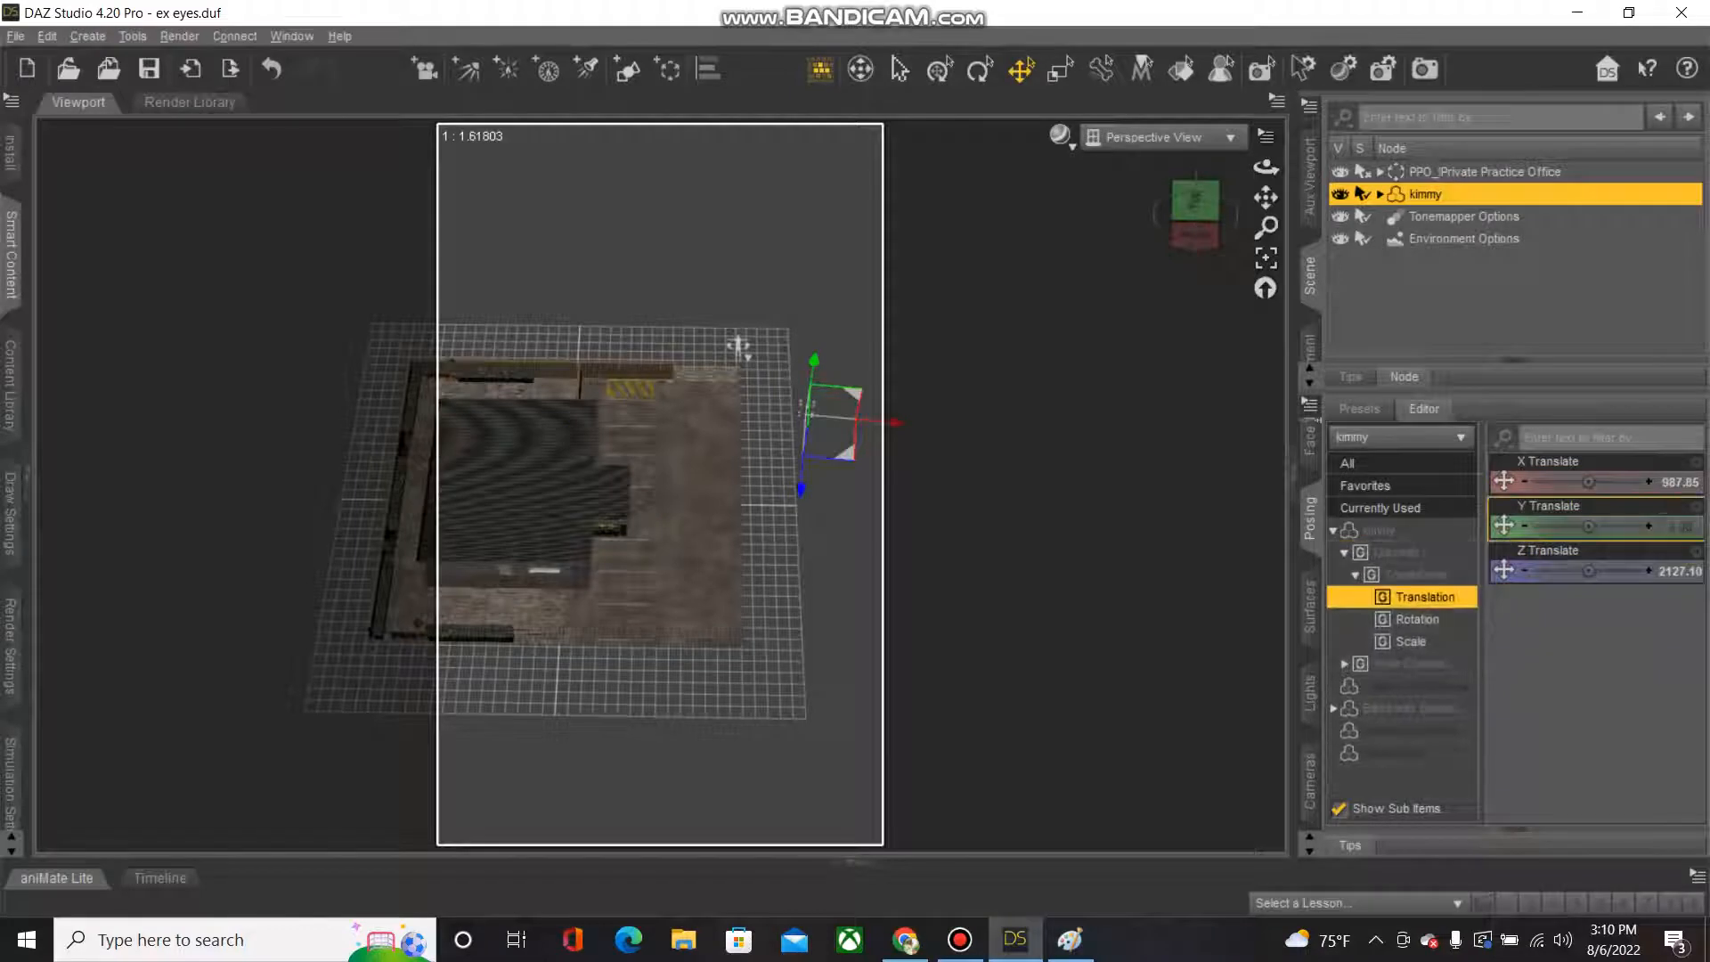
left_click(1680, 482)
type("0")
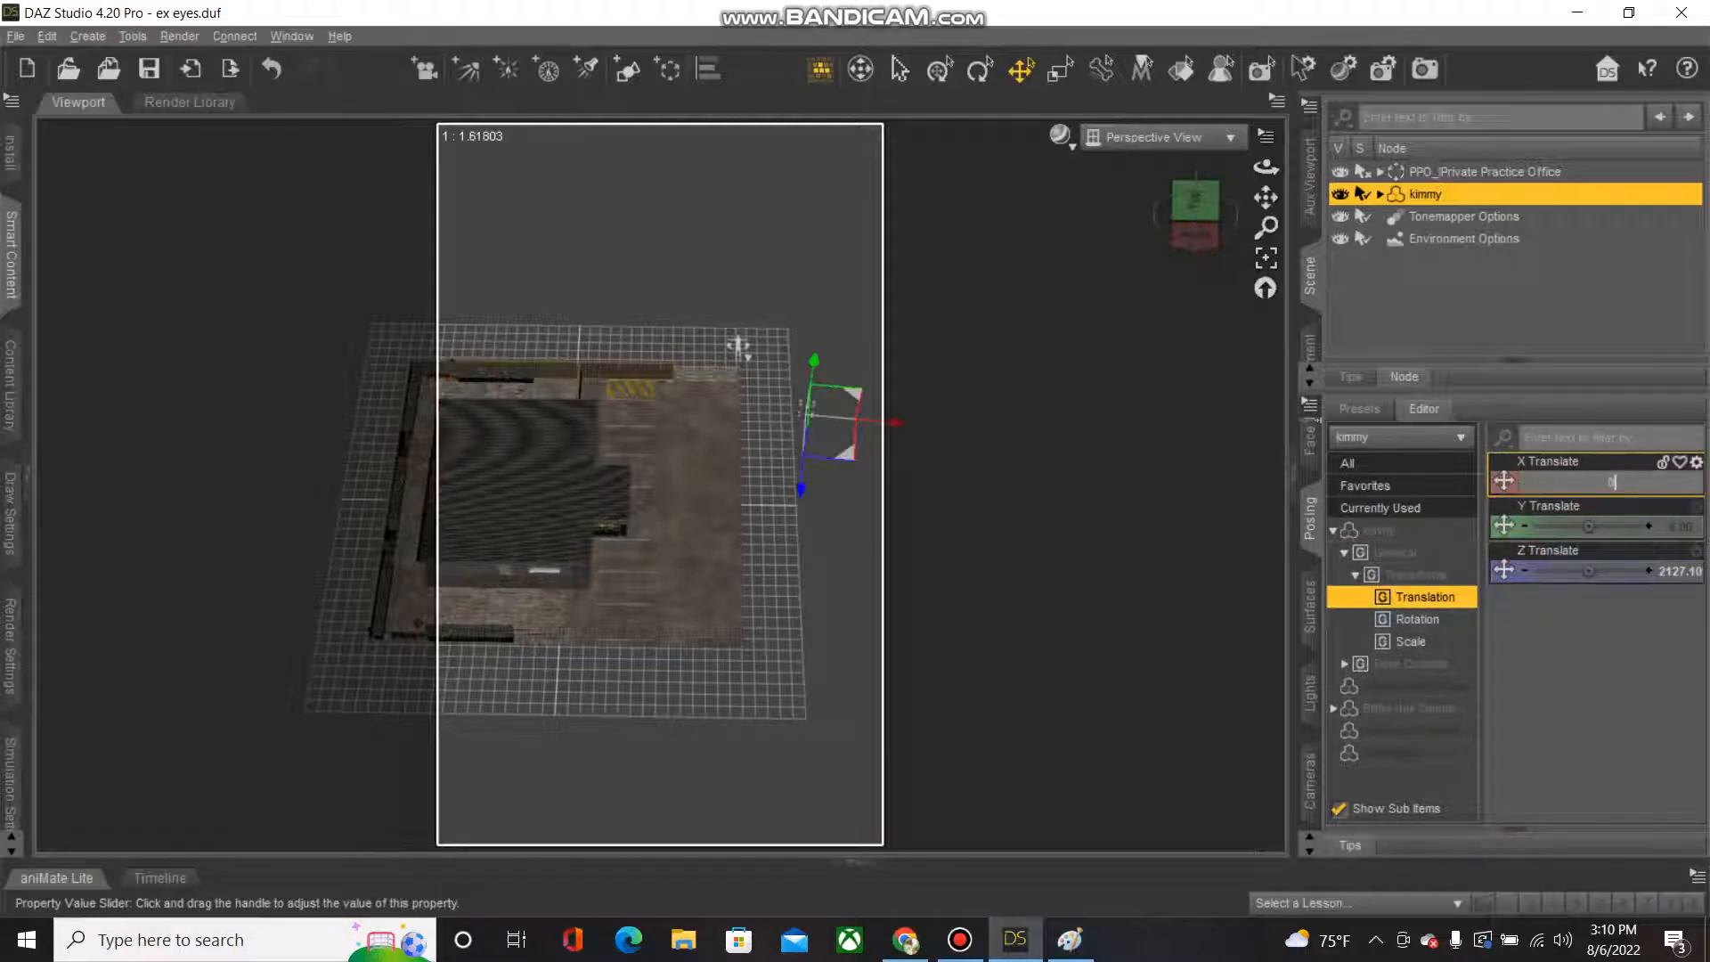
key("Return")
left_click(1680, 572)
type("0")
key("Return")
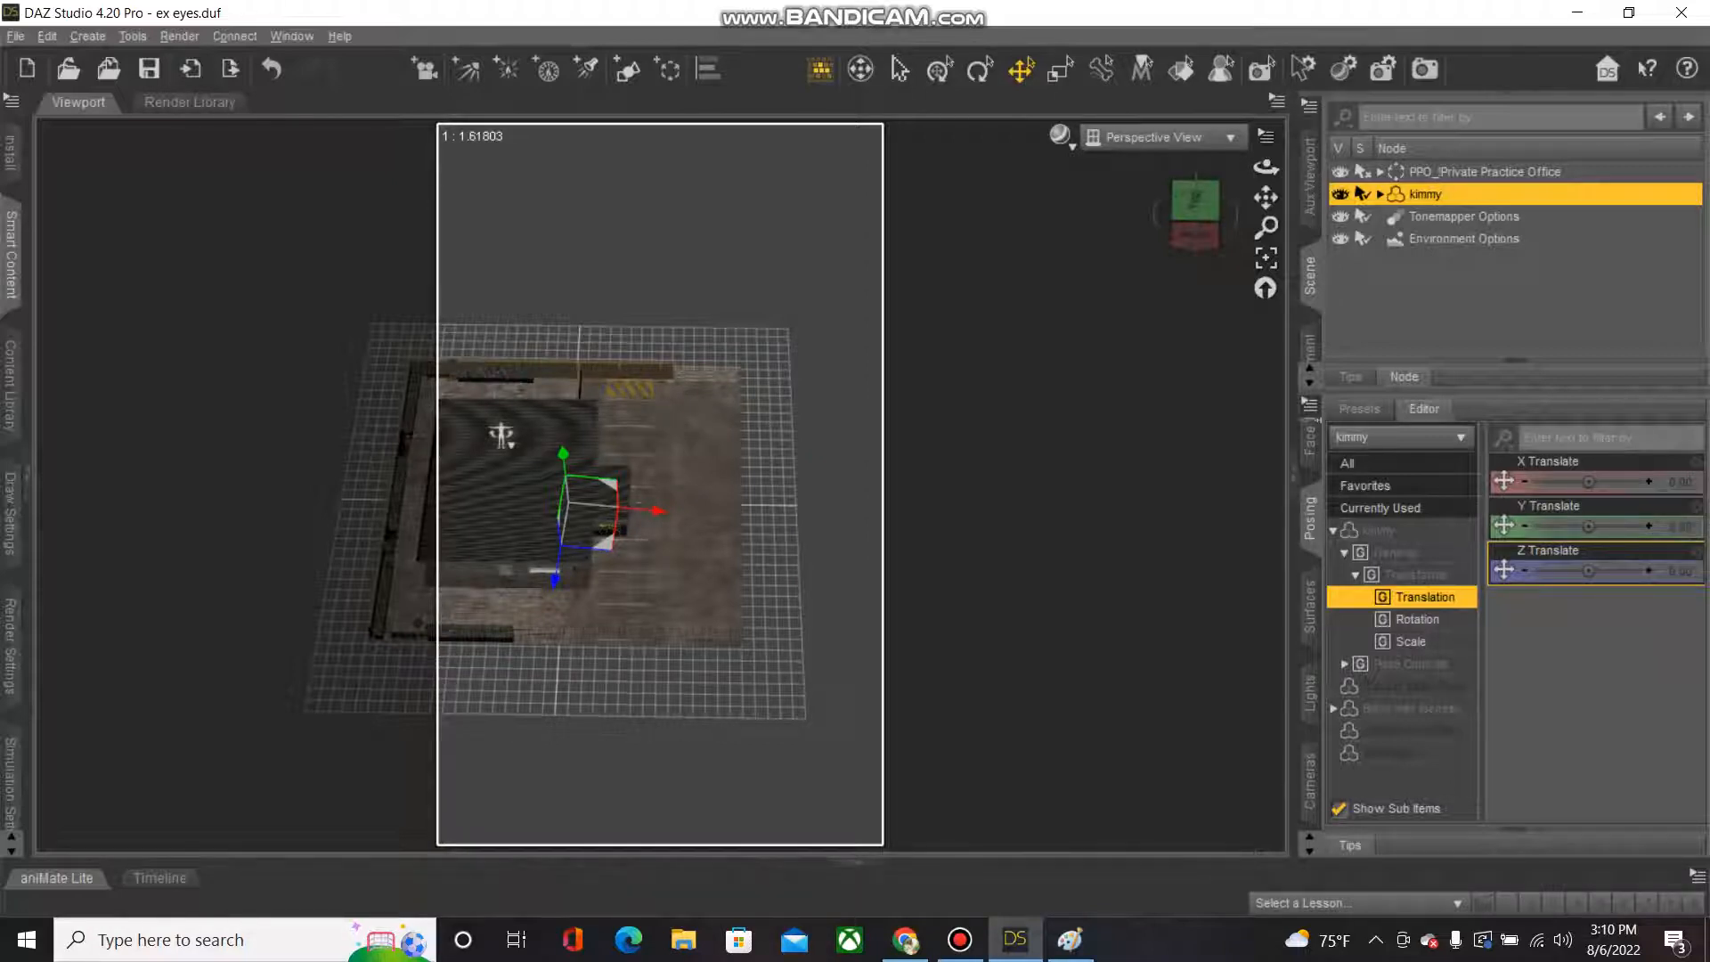
Move the Private Practice Office to about -1196 on Z and about -1012 on X so kimmy stands outside the building.
left_click(1484, 171)
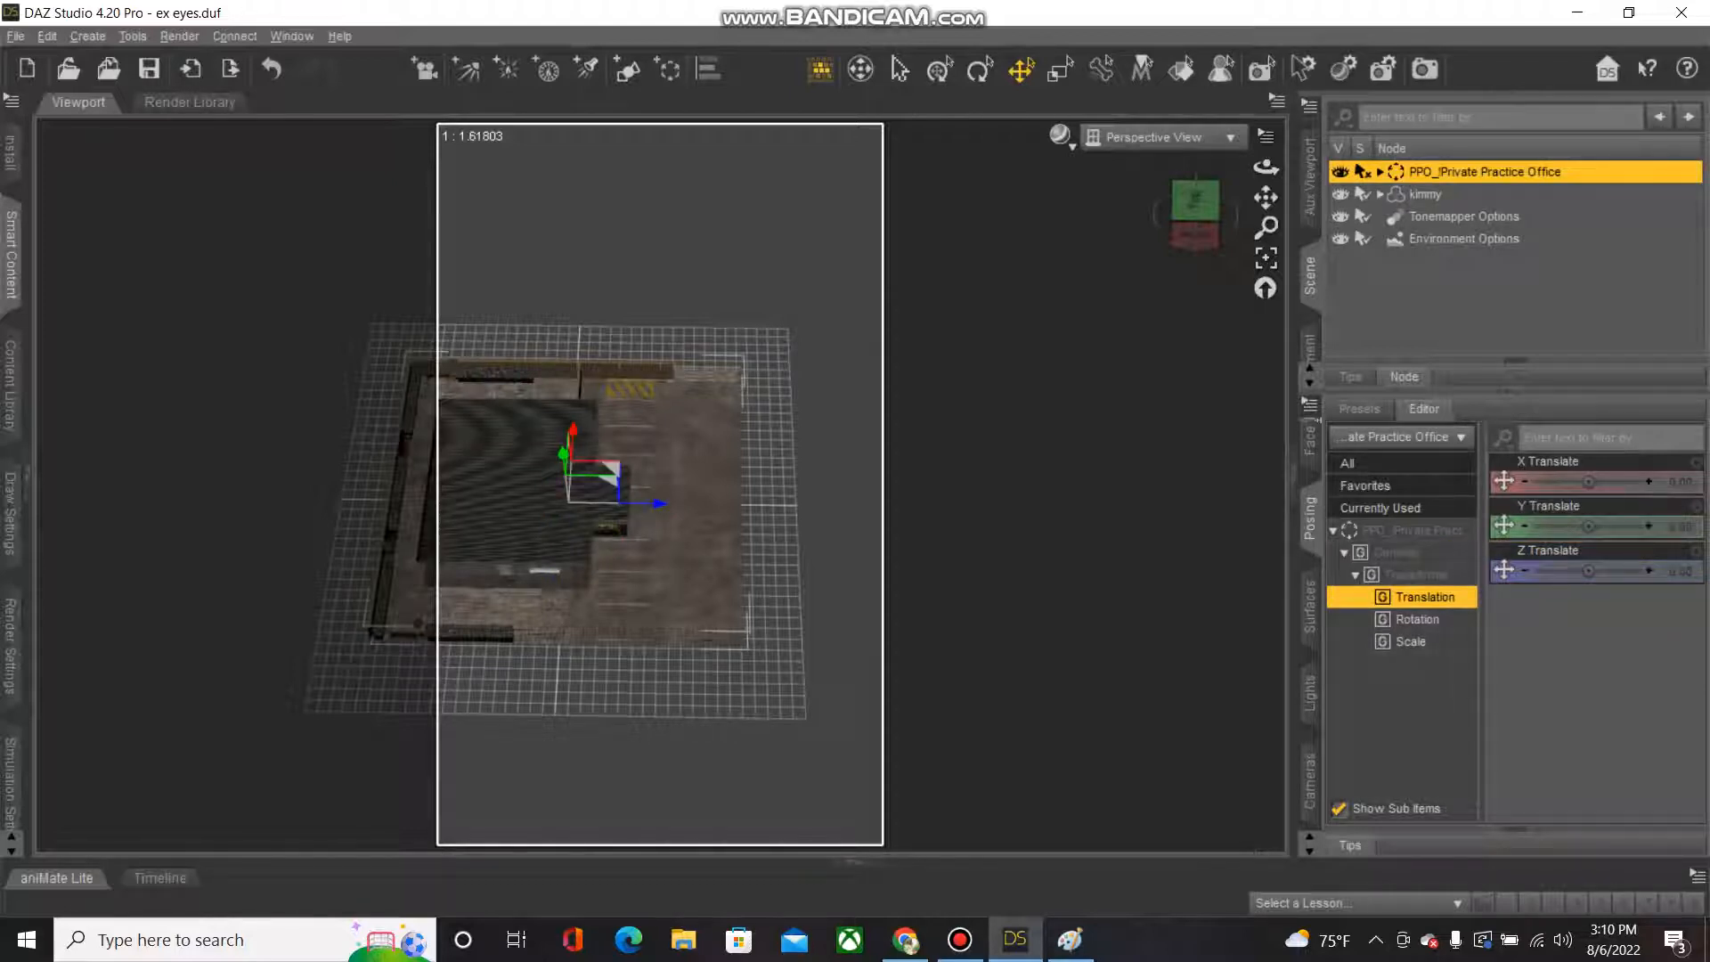
left_click_drag(659, 503, 595, 502)
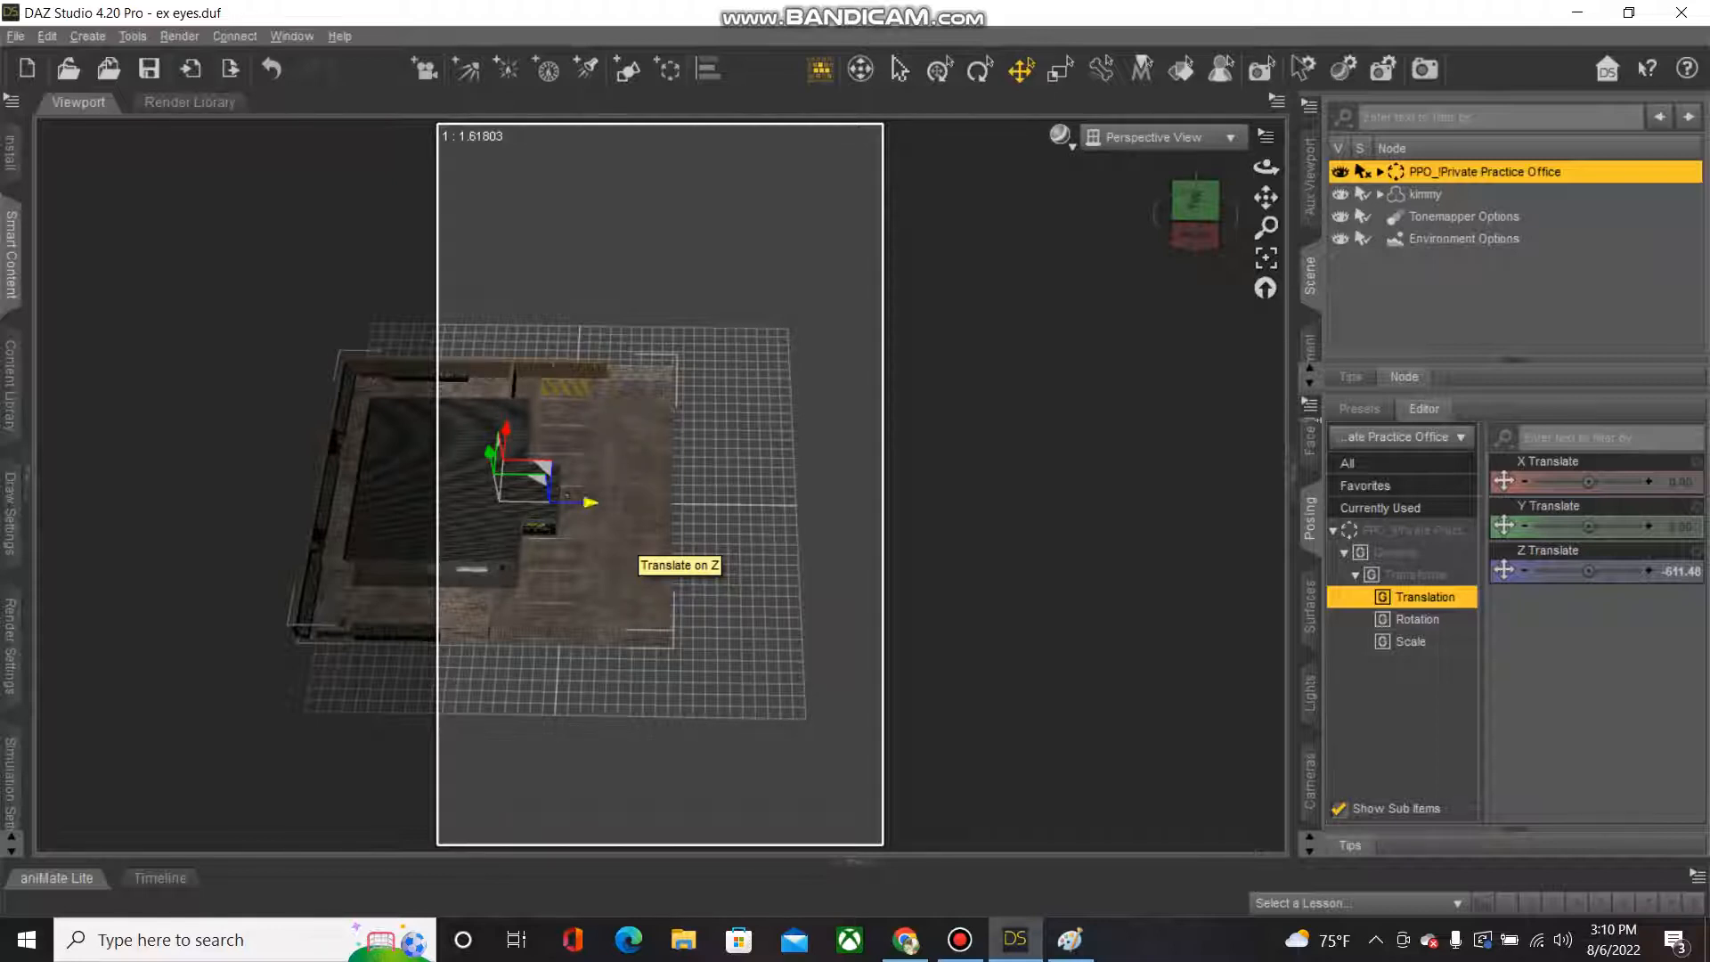
left_click_drag(590, 502, 526, 501)
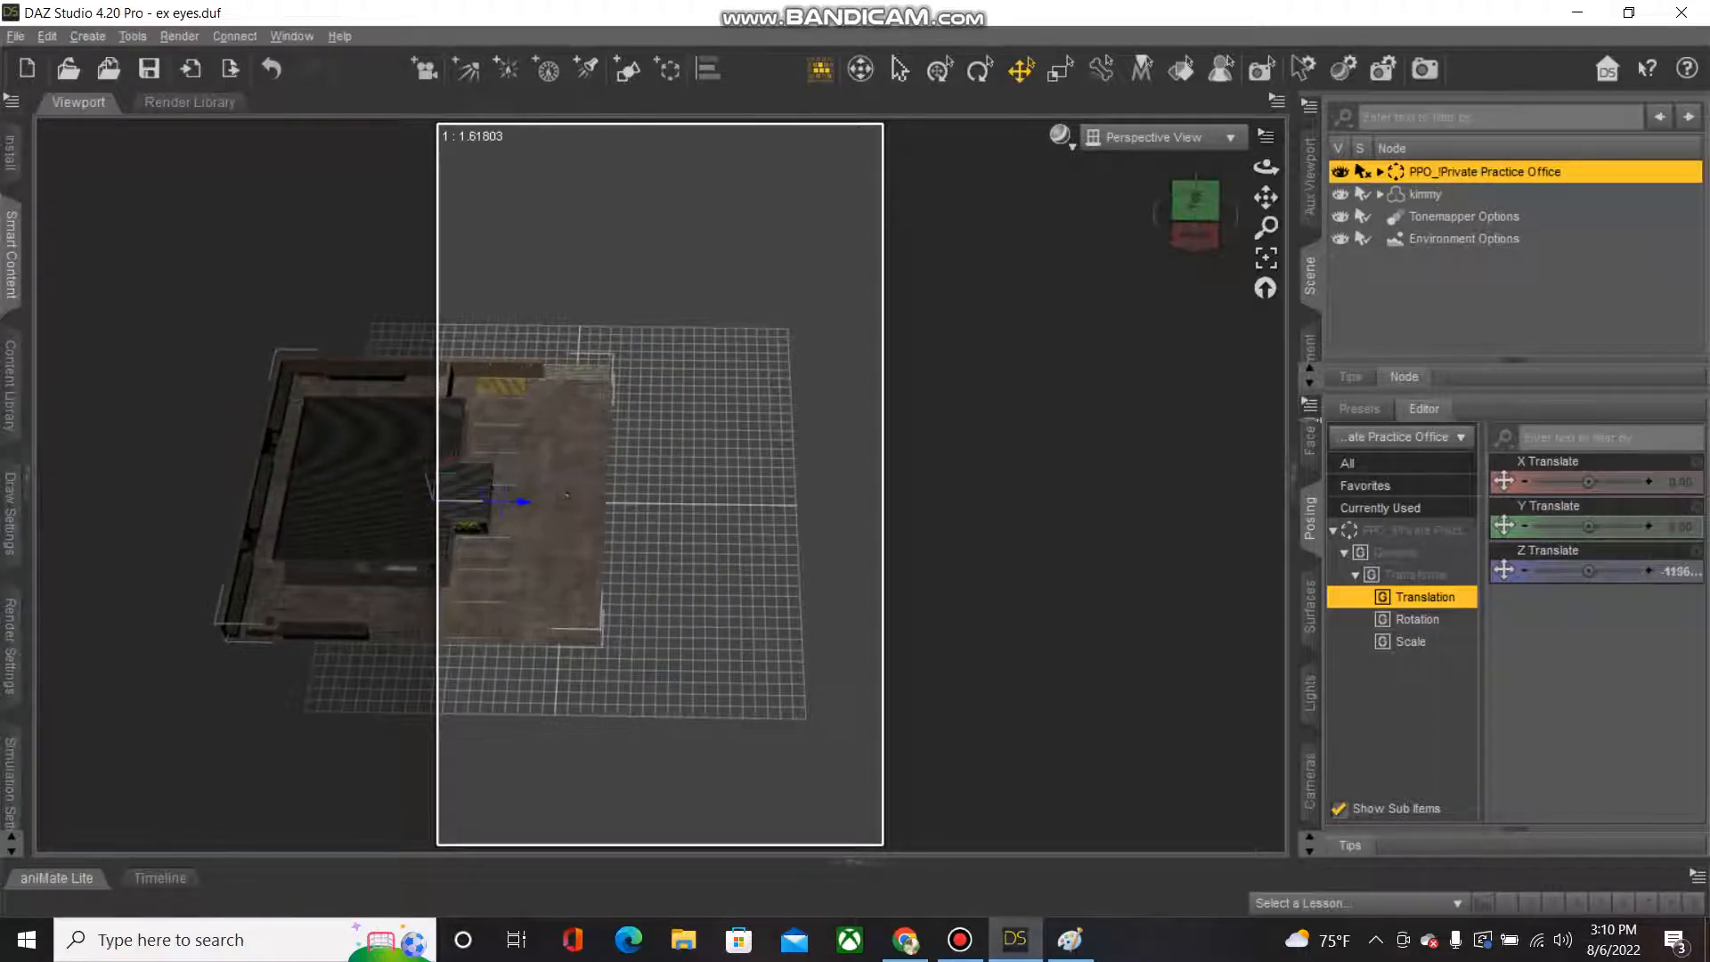
left_click_drag(441, 430, 430, 522)
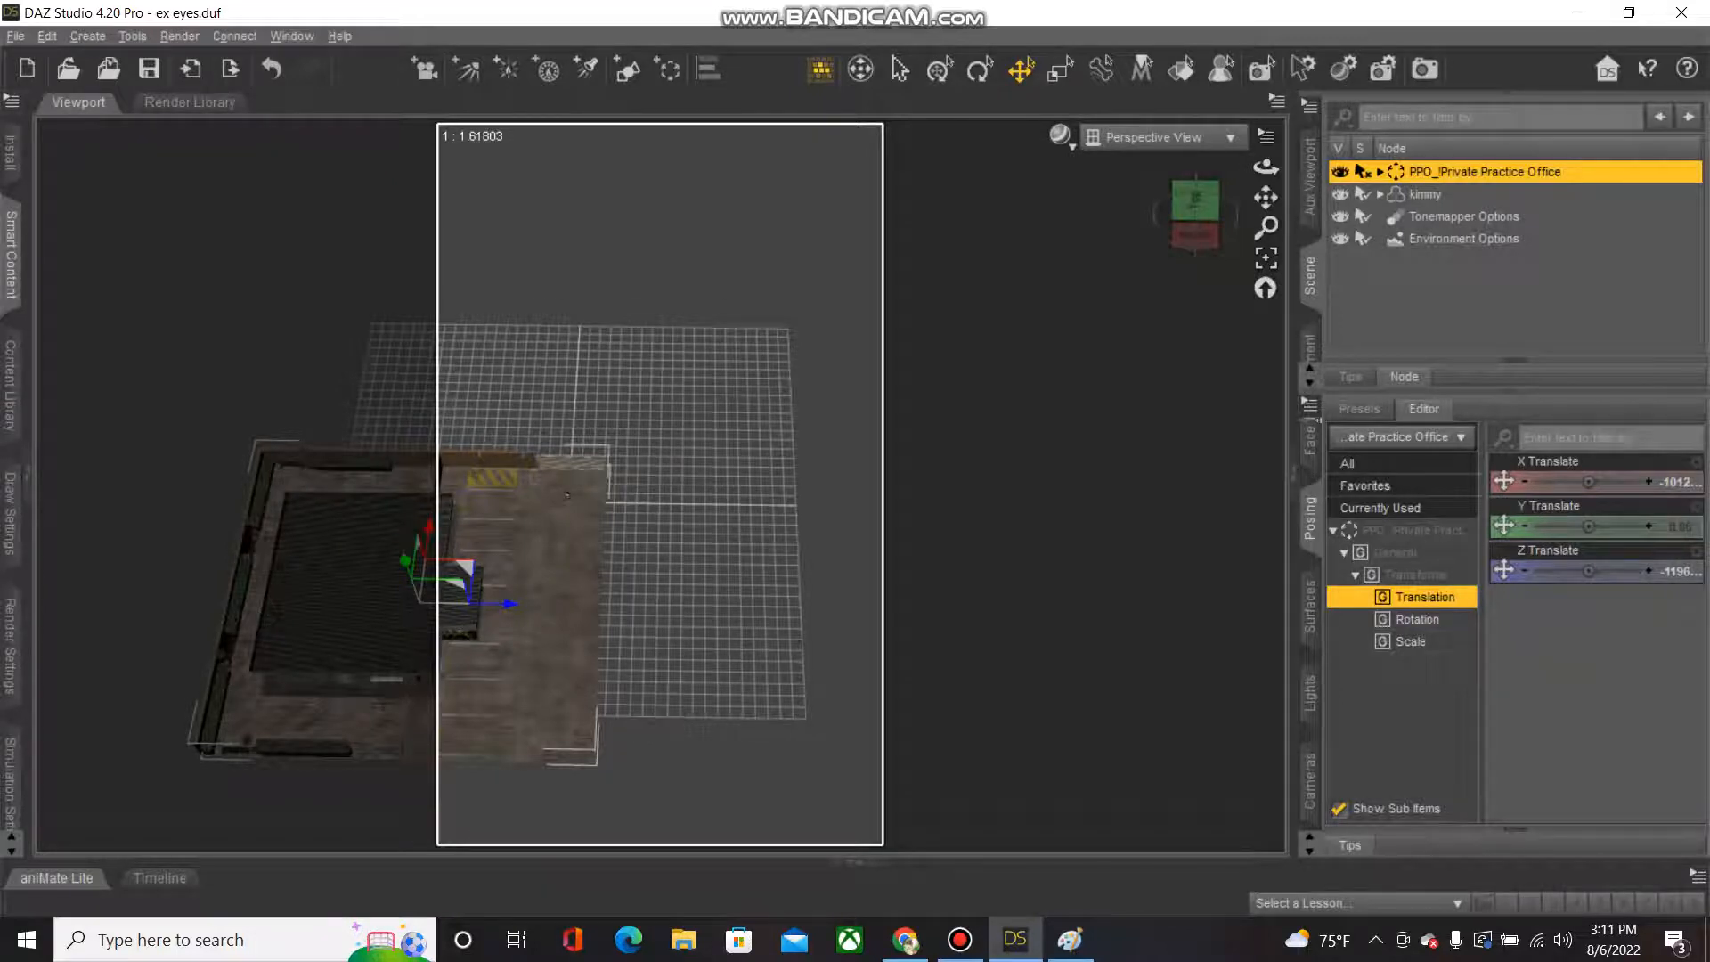
Create a new camera that copies the active perspective view, with kimmy framed from the front from head to hips.
left_click(566, 494)
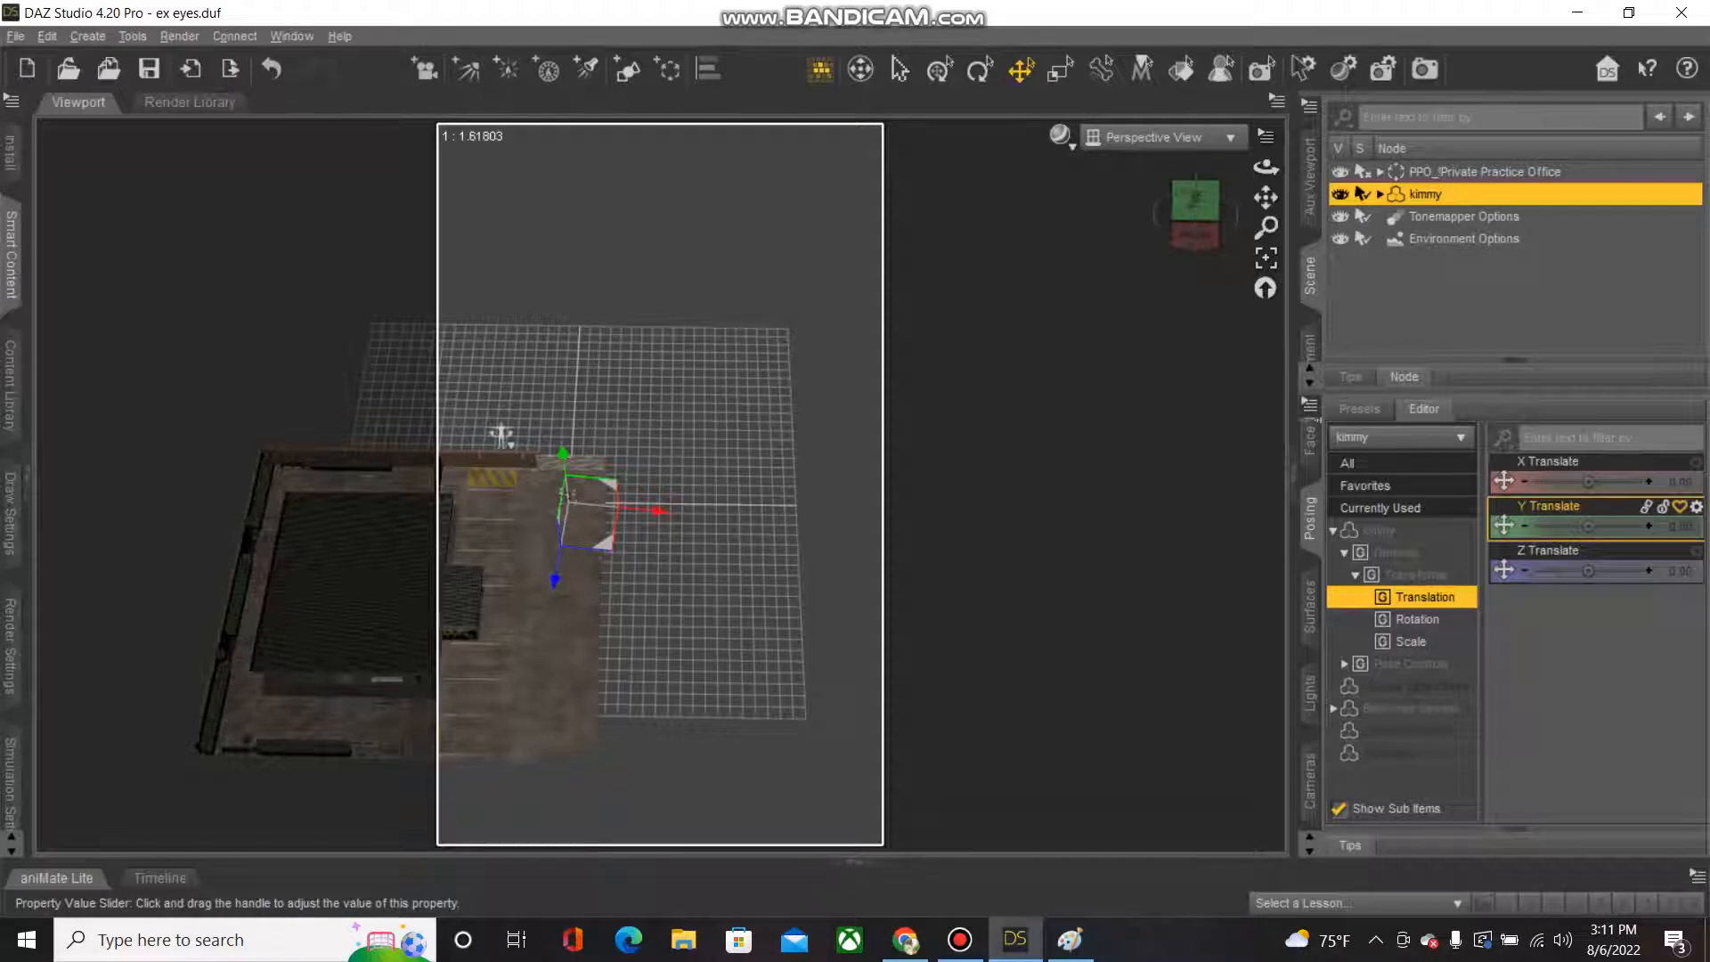
mouse_move(1651, 535)
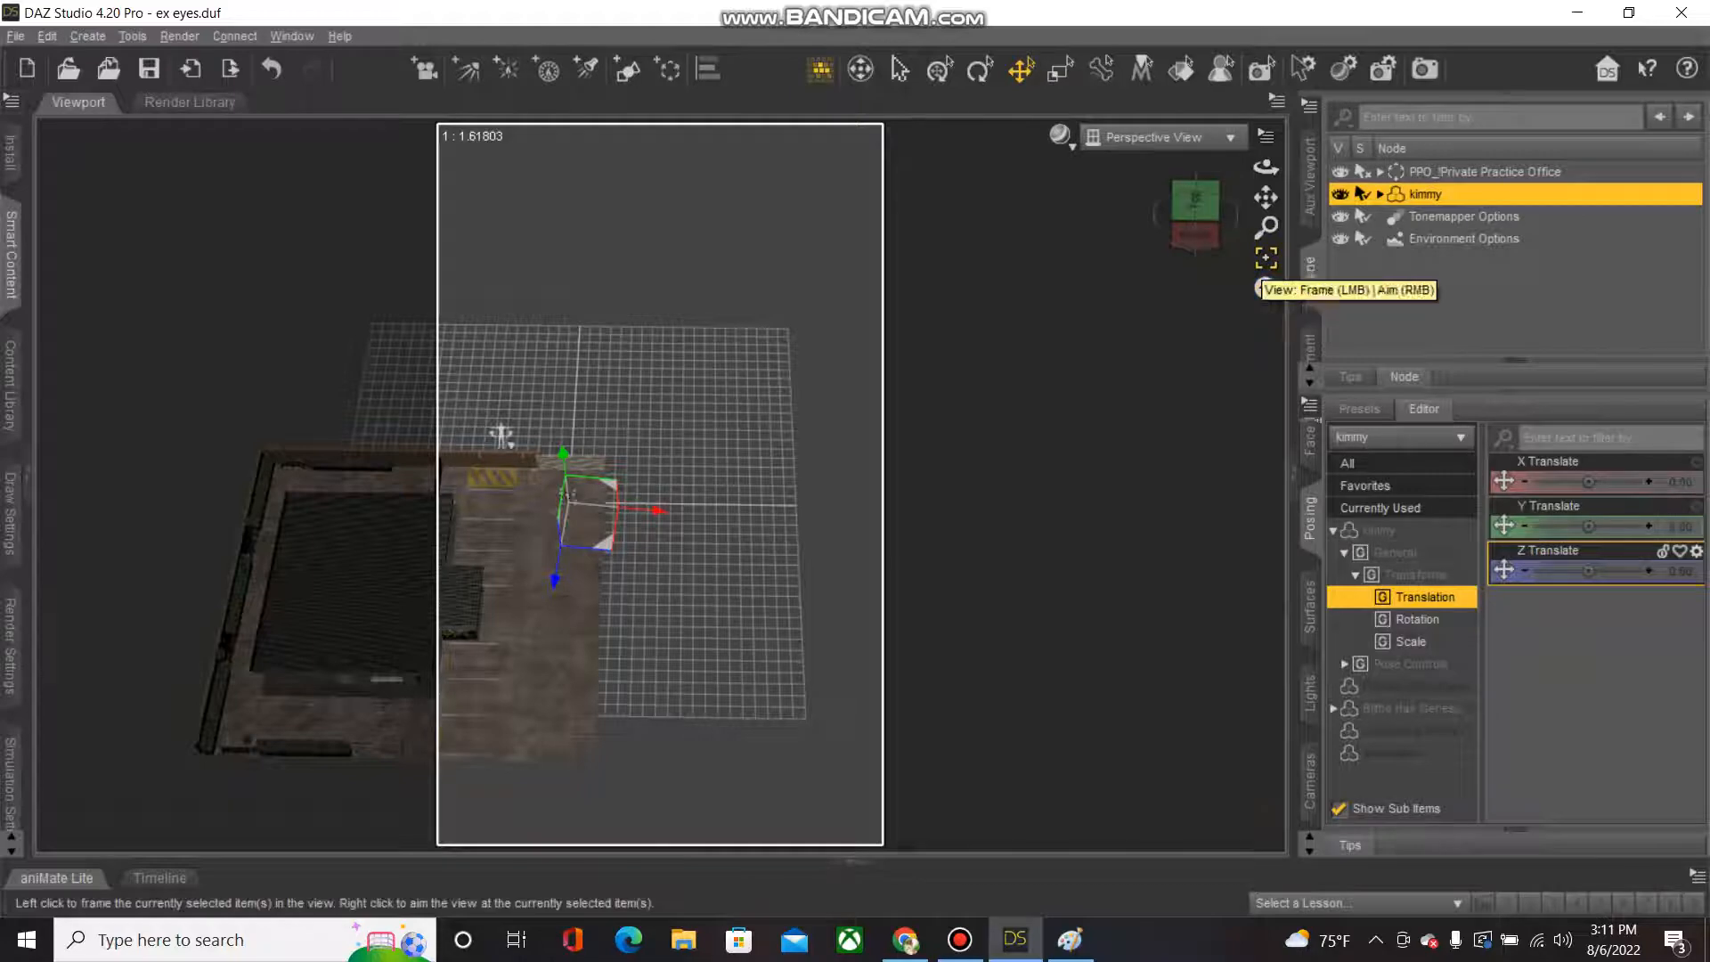
left_click(1264, 260)
left_click_drag(1265, 168, 1249, 82)
scroll(660, 483, "up", 5)
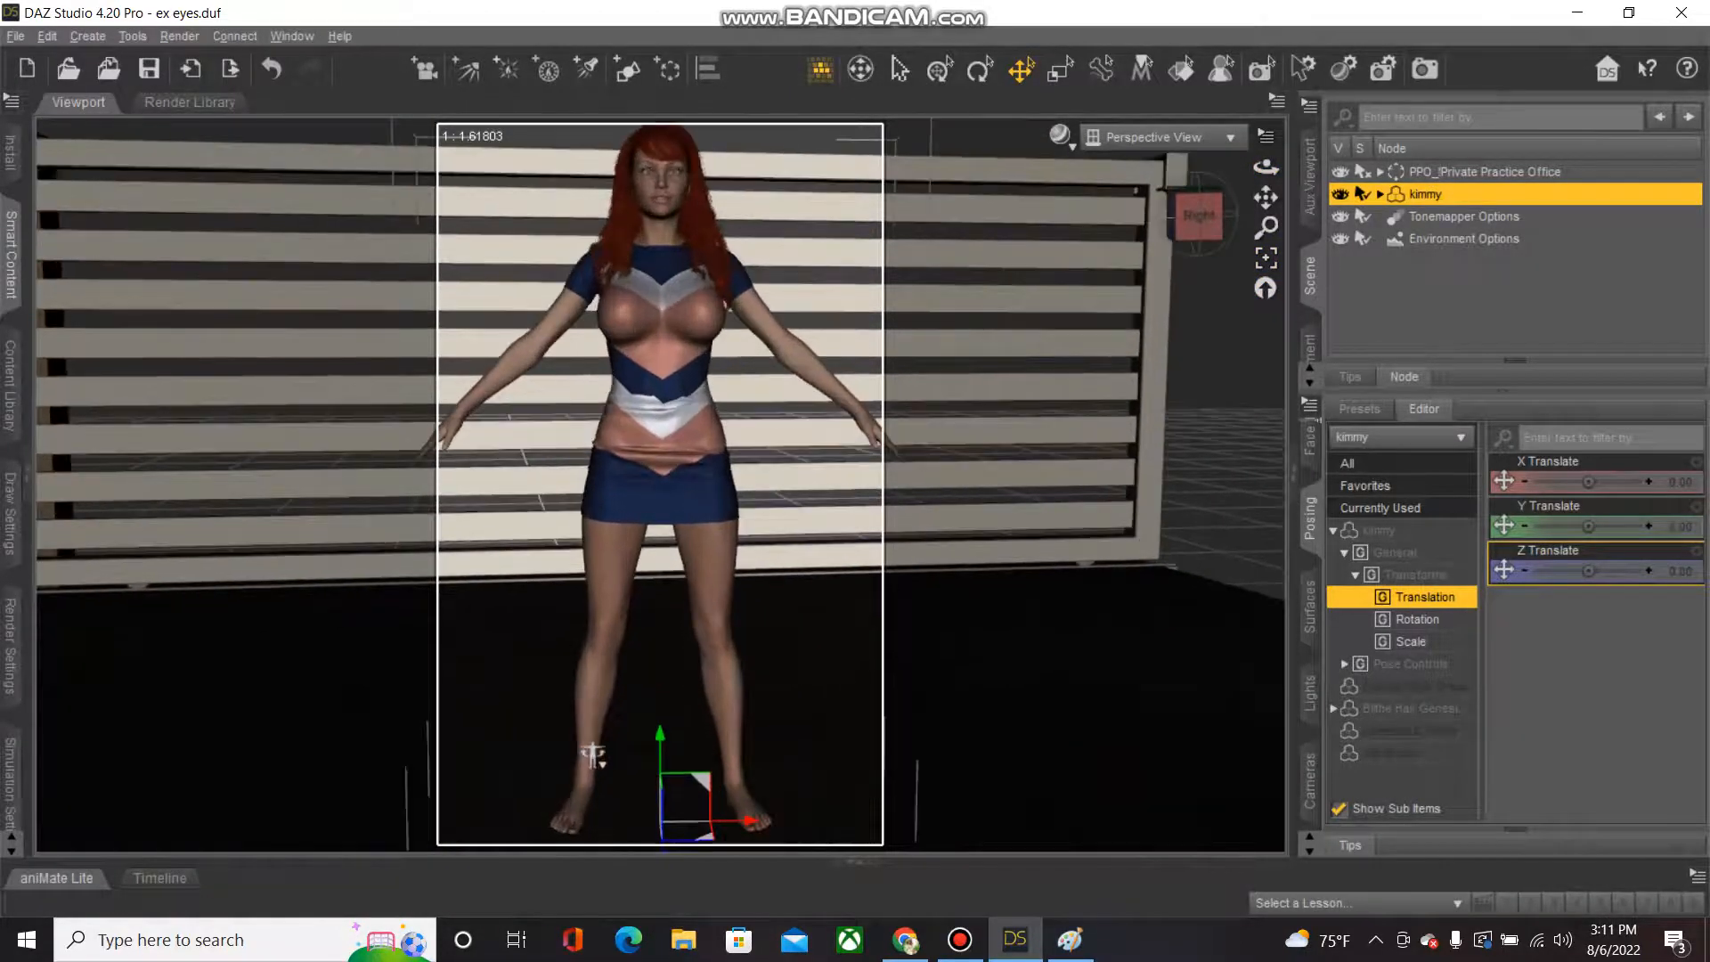
scroll(660, 483, "up", 5)
left_click_drag(1265, 198, 1262, 398)
scroll(660, 483, "up", 3)
left_click_drag(1265, 198, 1298, 248)
left_click(1158, 137)
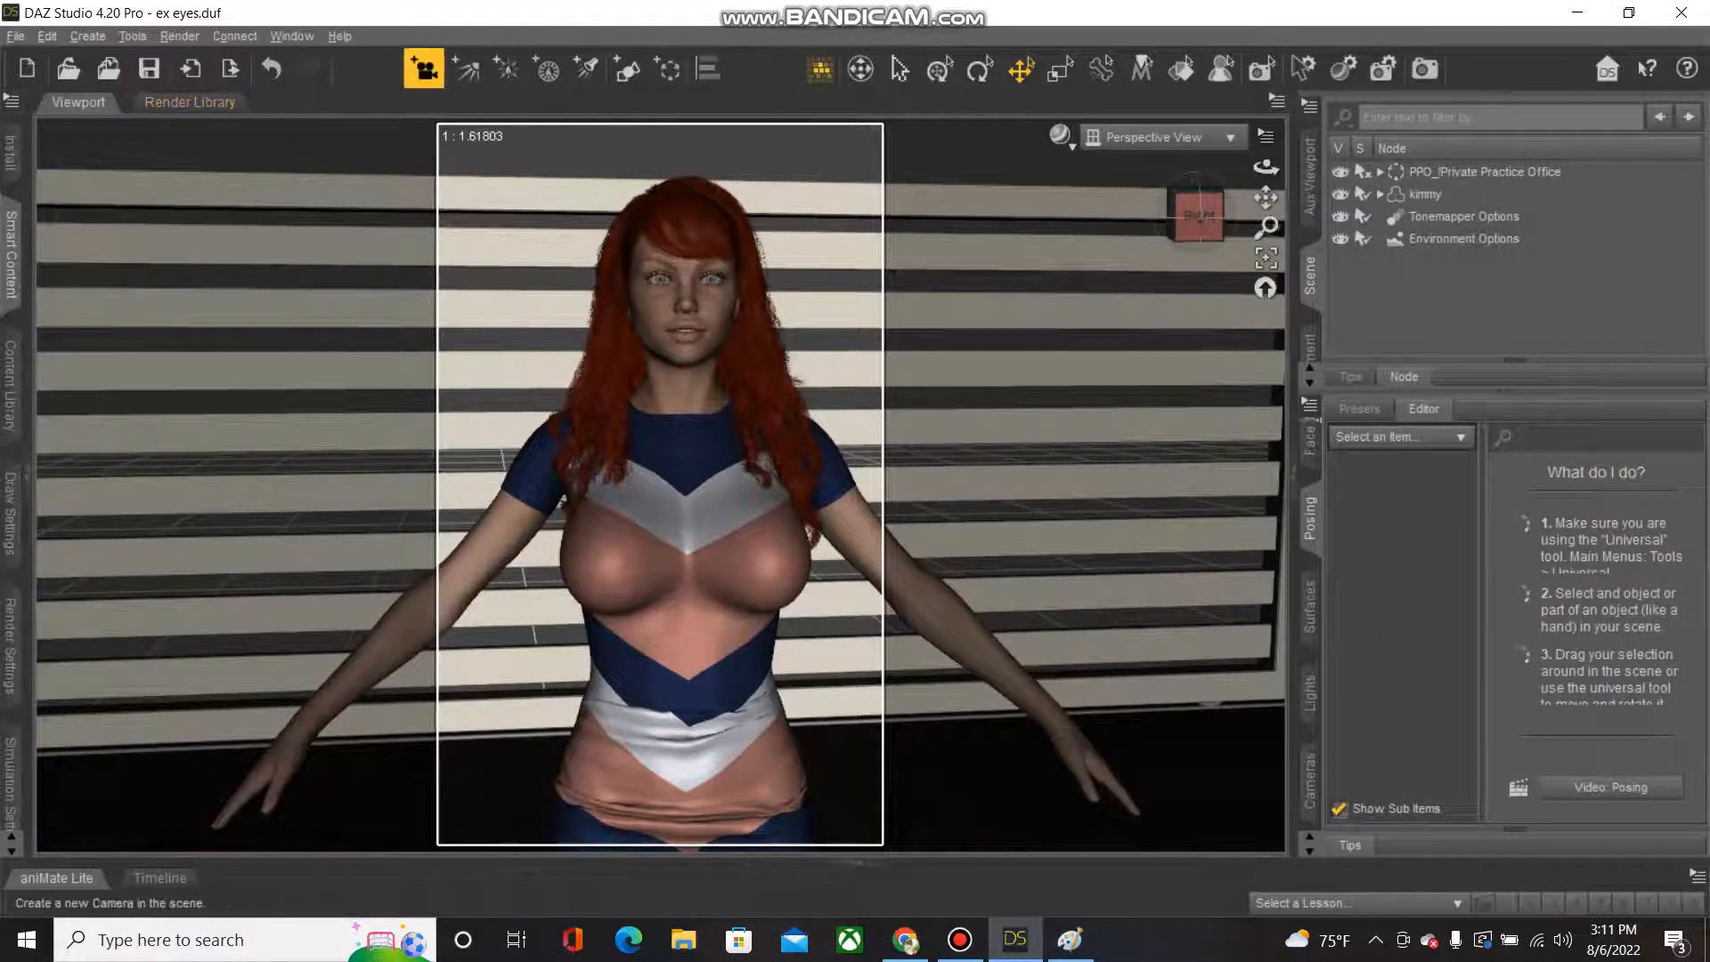
left_click(425, 69)
left_click(769, 554)
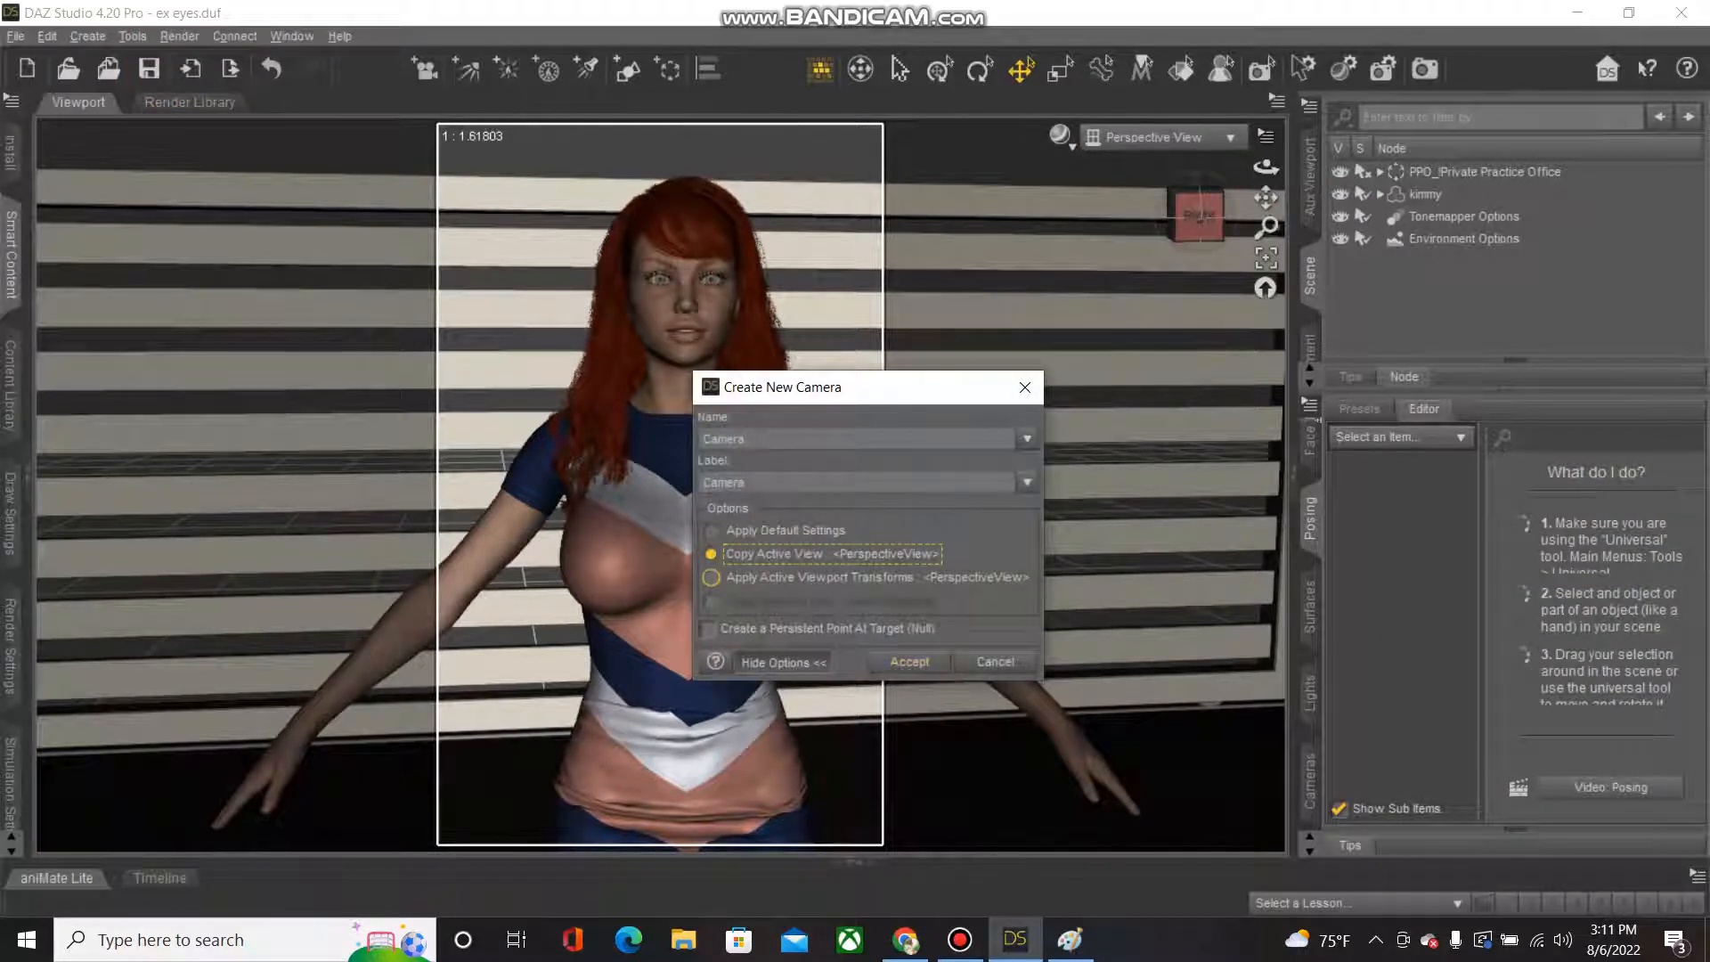
left_click(908, 662)
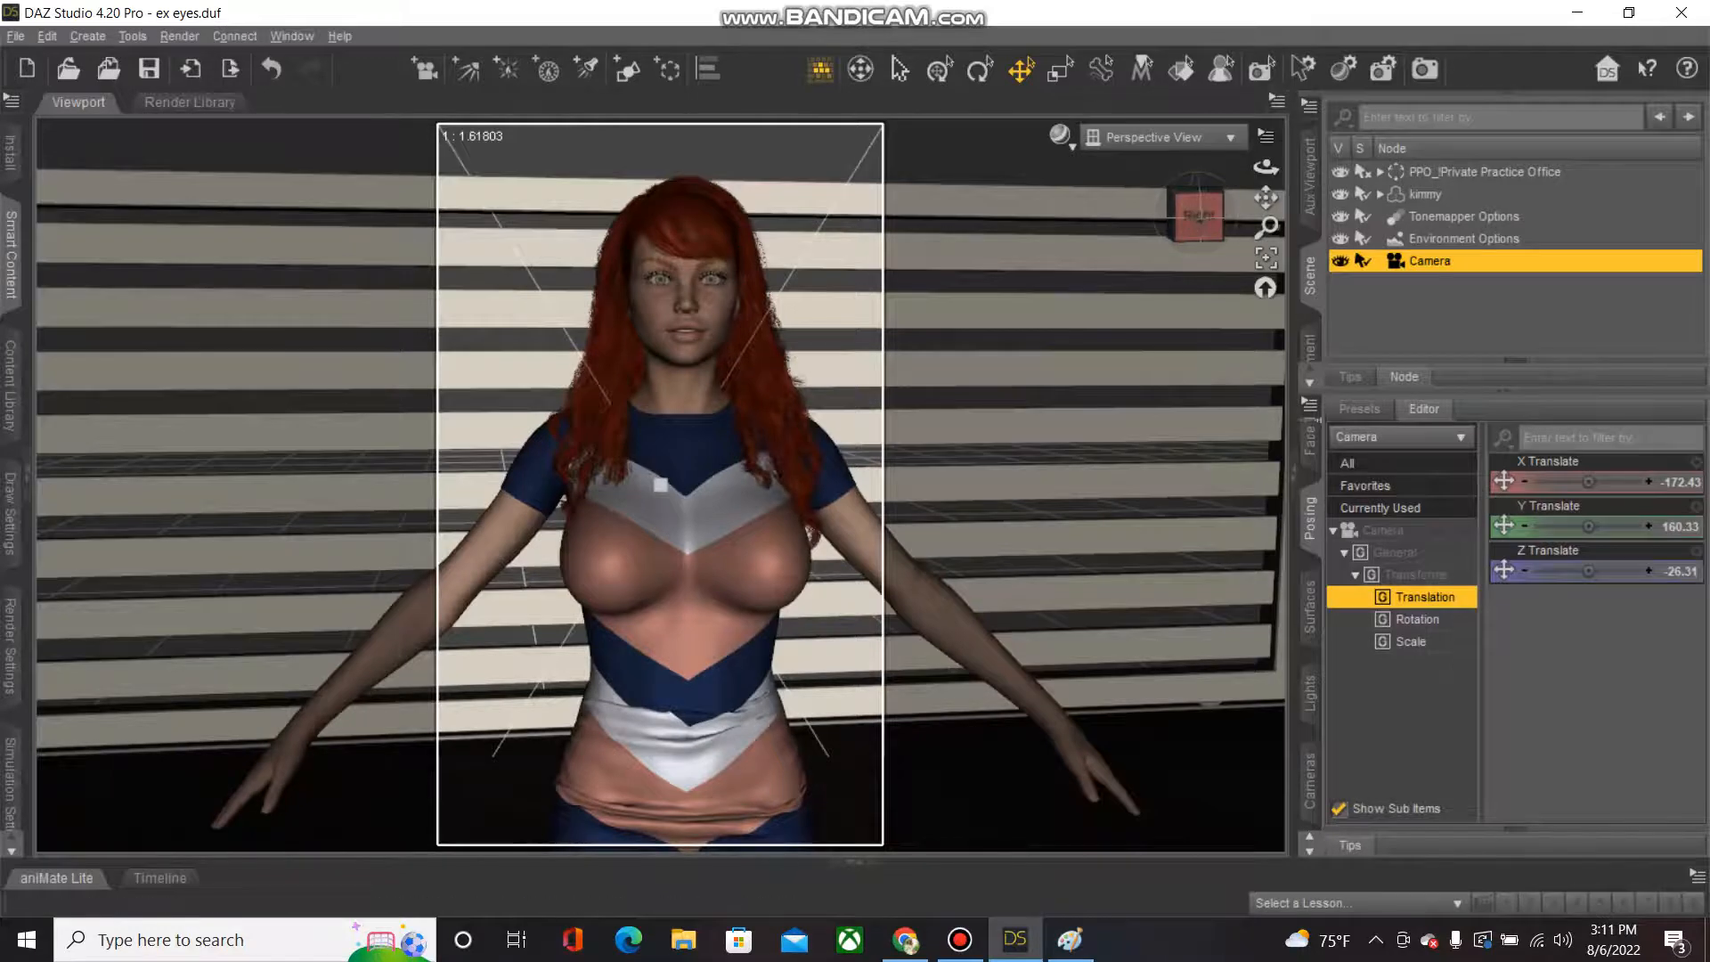
Create a spotlight using the active viewport transforms, aimed at kimmy from an angled view to one side of the camera.
mouse_move(1266, 168)
left_mouse_down()
mouse_move(1332, 178)
mouse_move(1262, 191)
mouse_move(1262, 150)
left_mouse_up()
left_click(1243, 182)
scroll(659, 485, "down", 5)
scroll(659, 485, "down", 4)
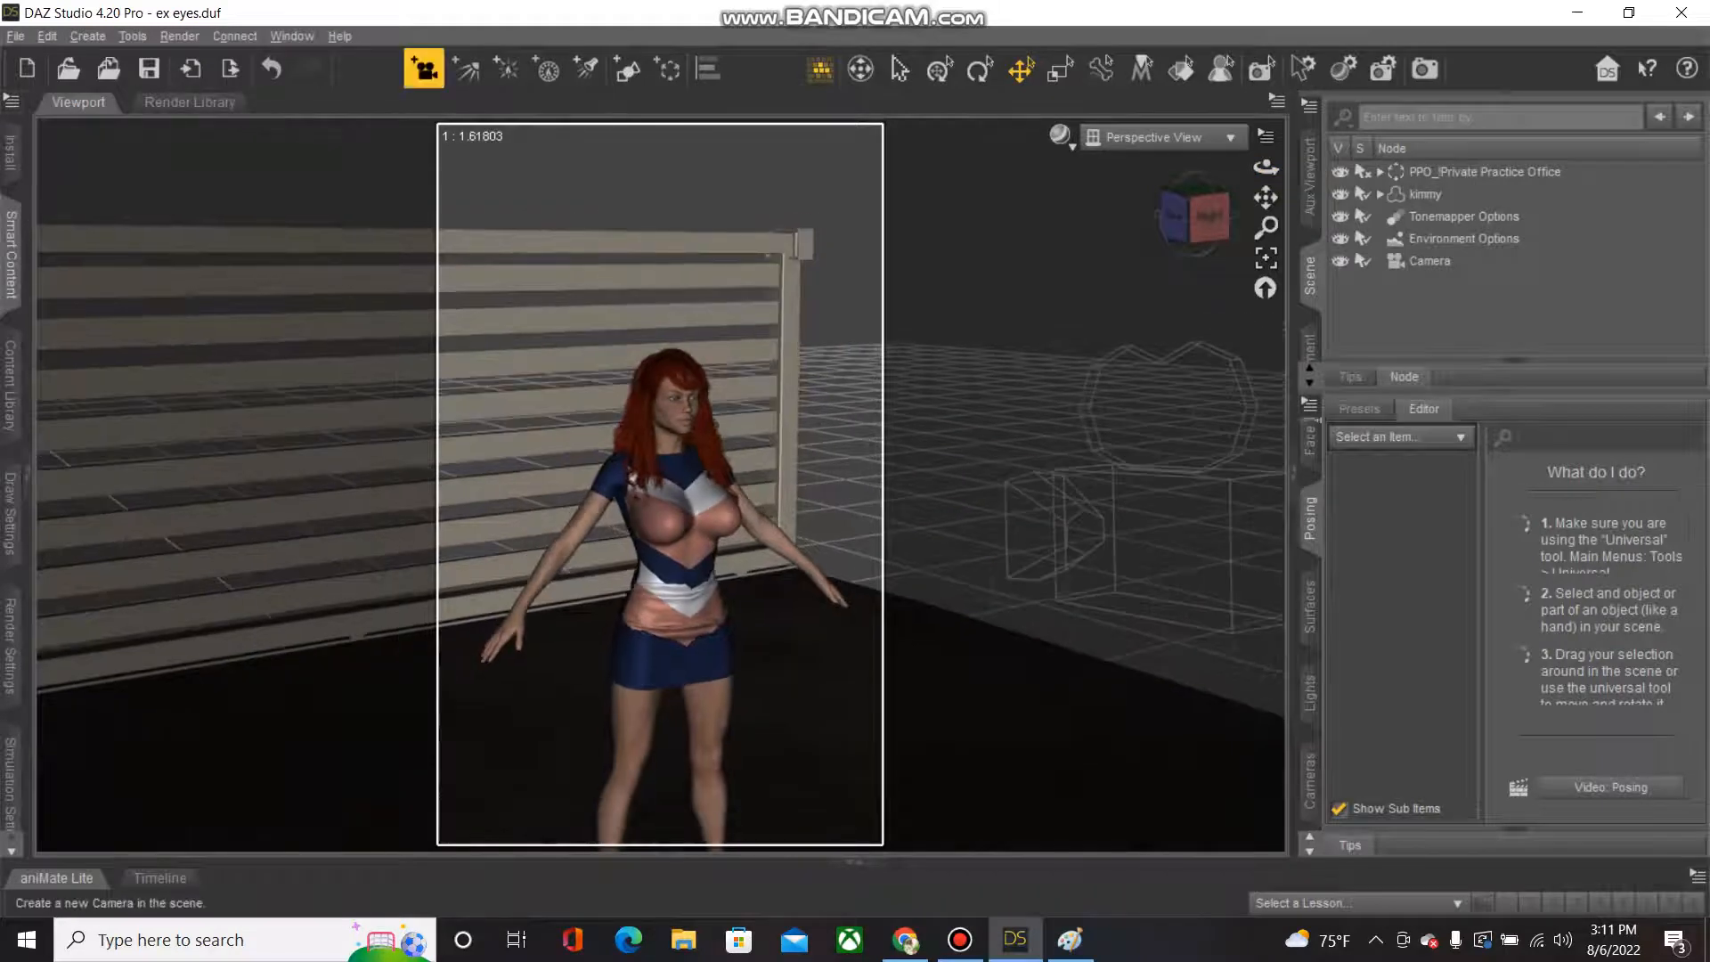
left_click(585, 68)
left_click(710, 553)
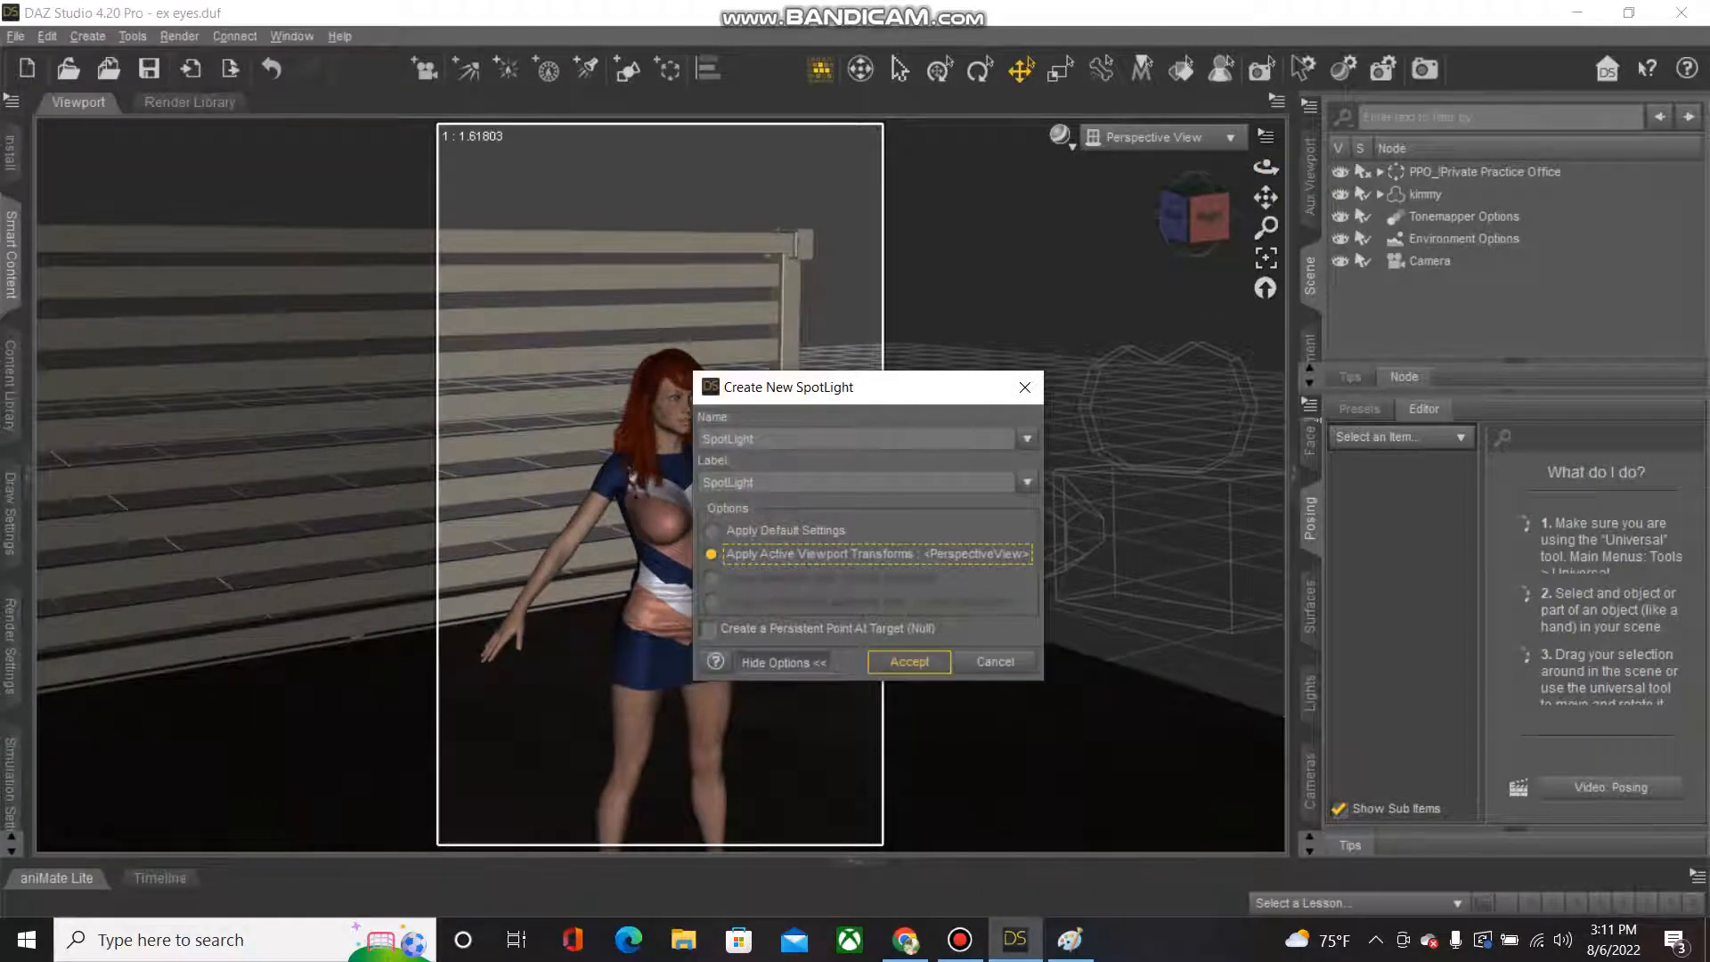
left_click(909, 662)
Create a second spotlight with the active viewport transforms, aimed at kimmy from the opposite side.
left_click_drag(1266, 168, 1106, 164)
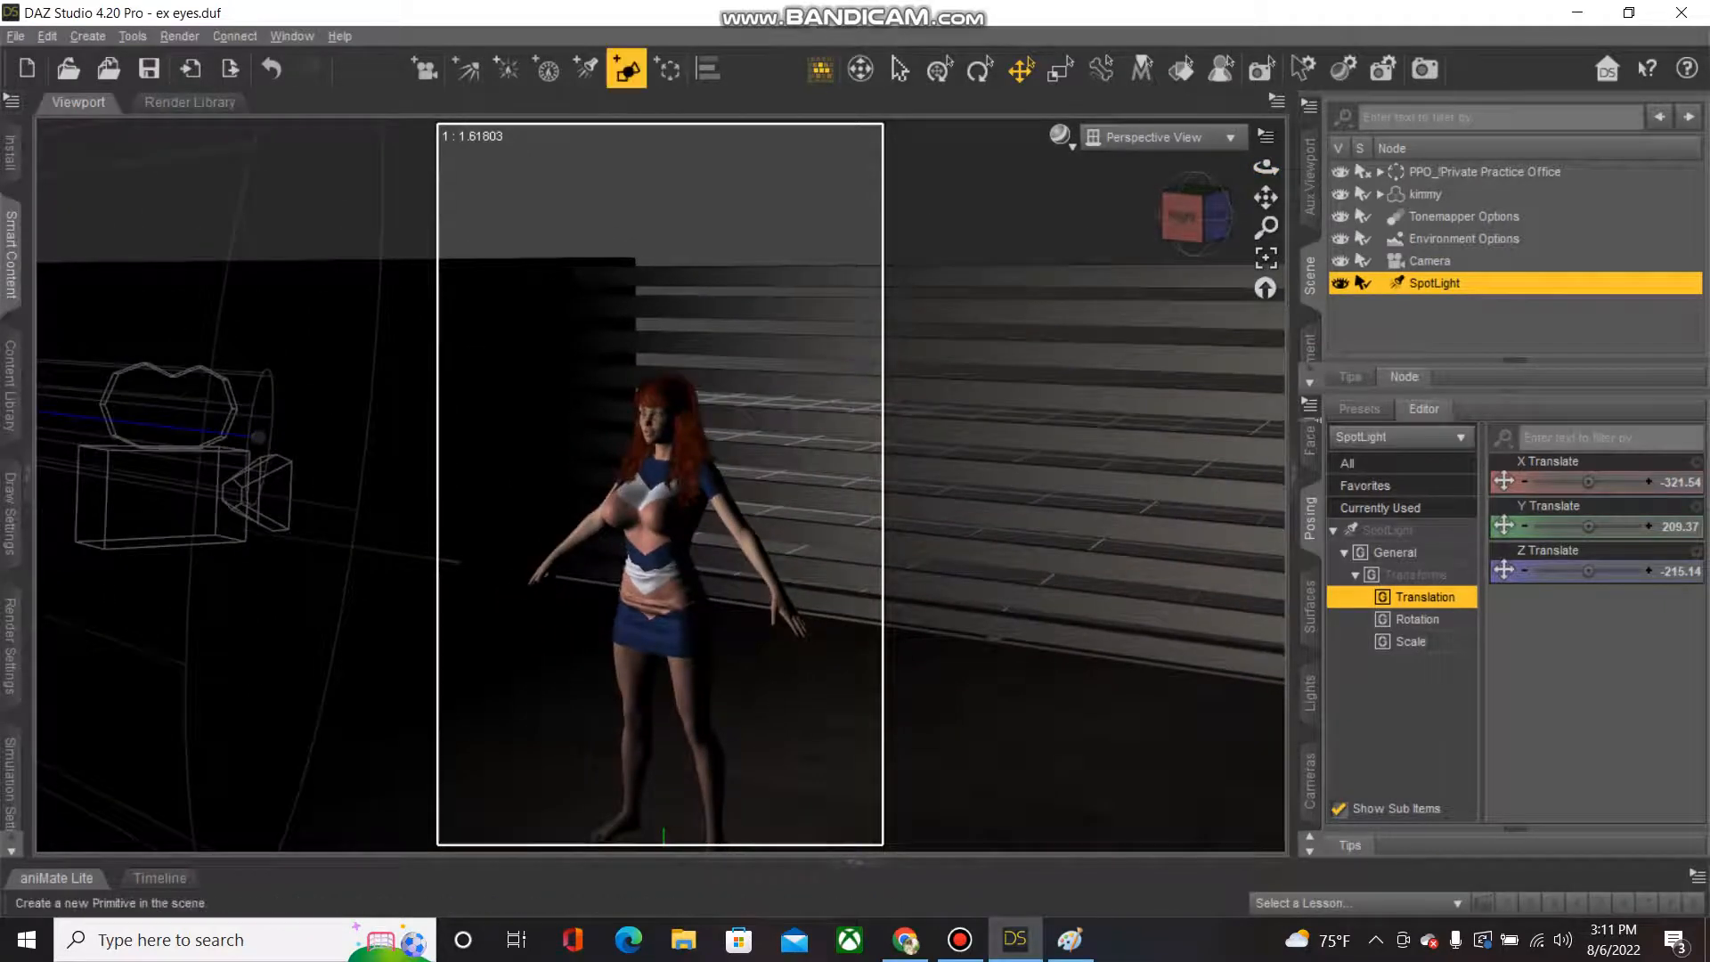
left_click(585, 68)
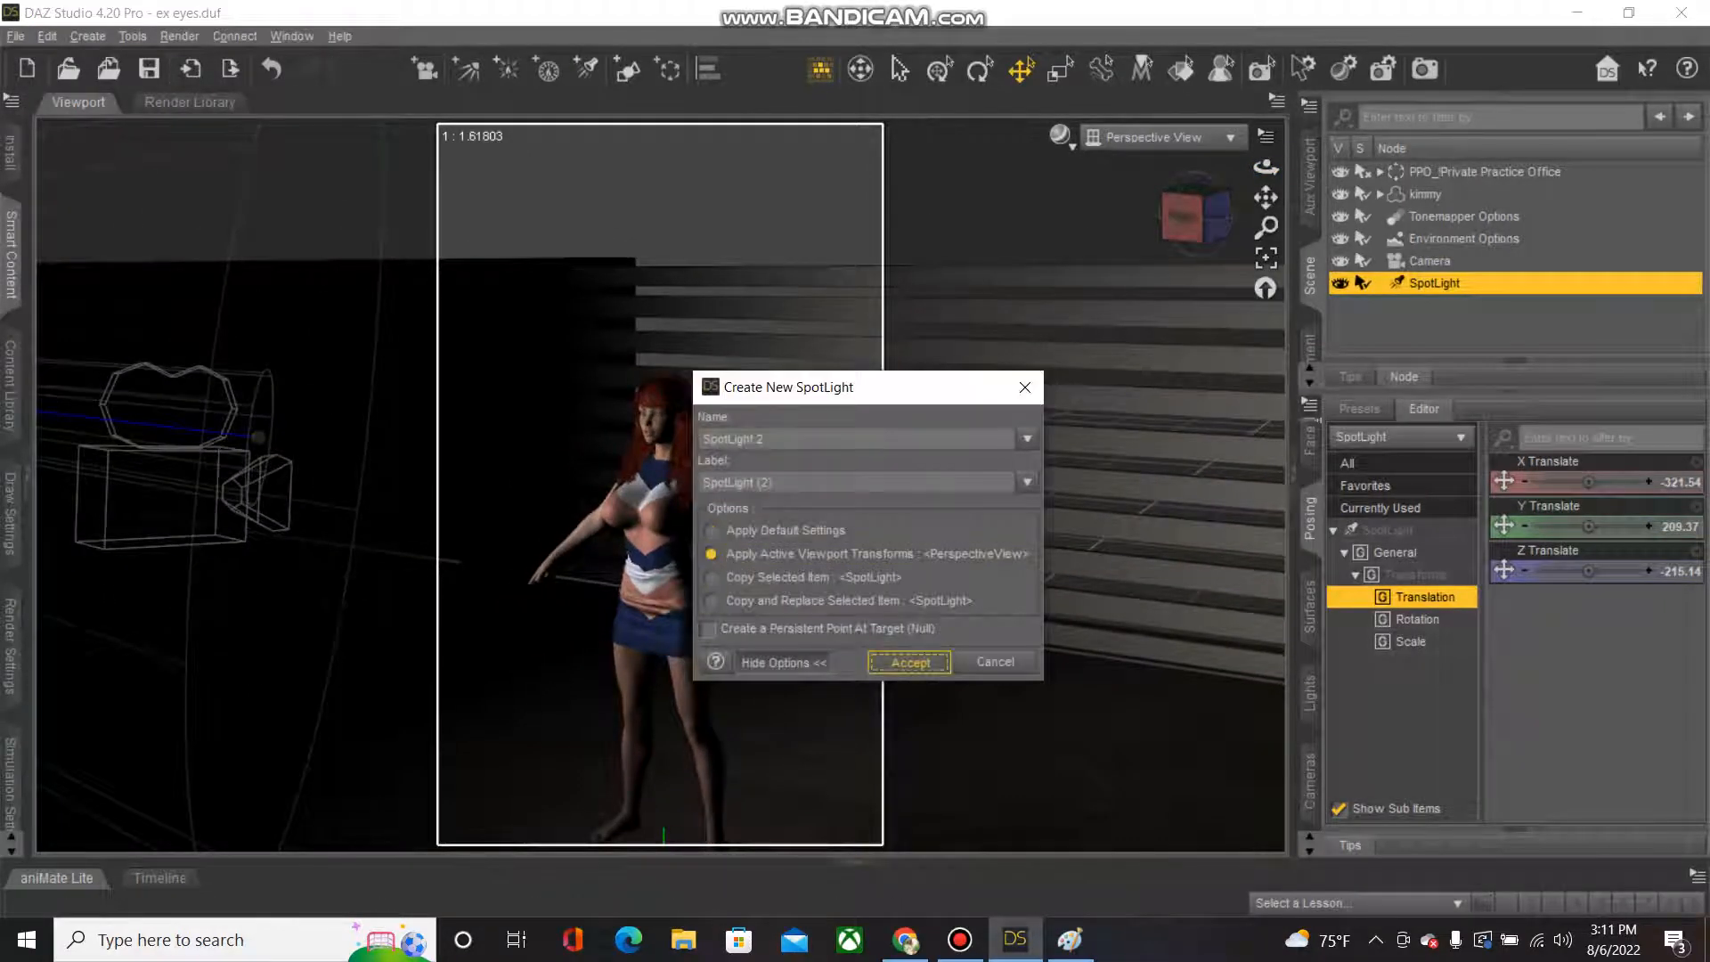
key("Return")
Set the first spotlight's luminous flux to 30000 lumens.
left_click(1434, 283)
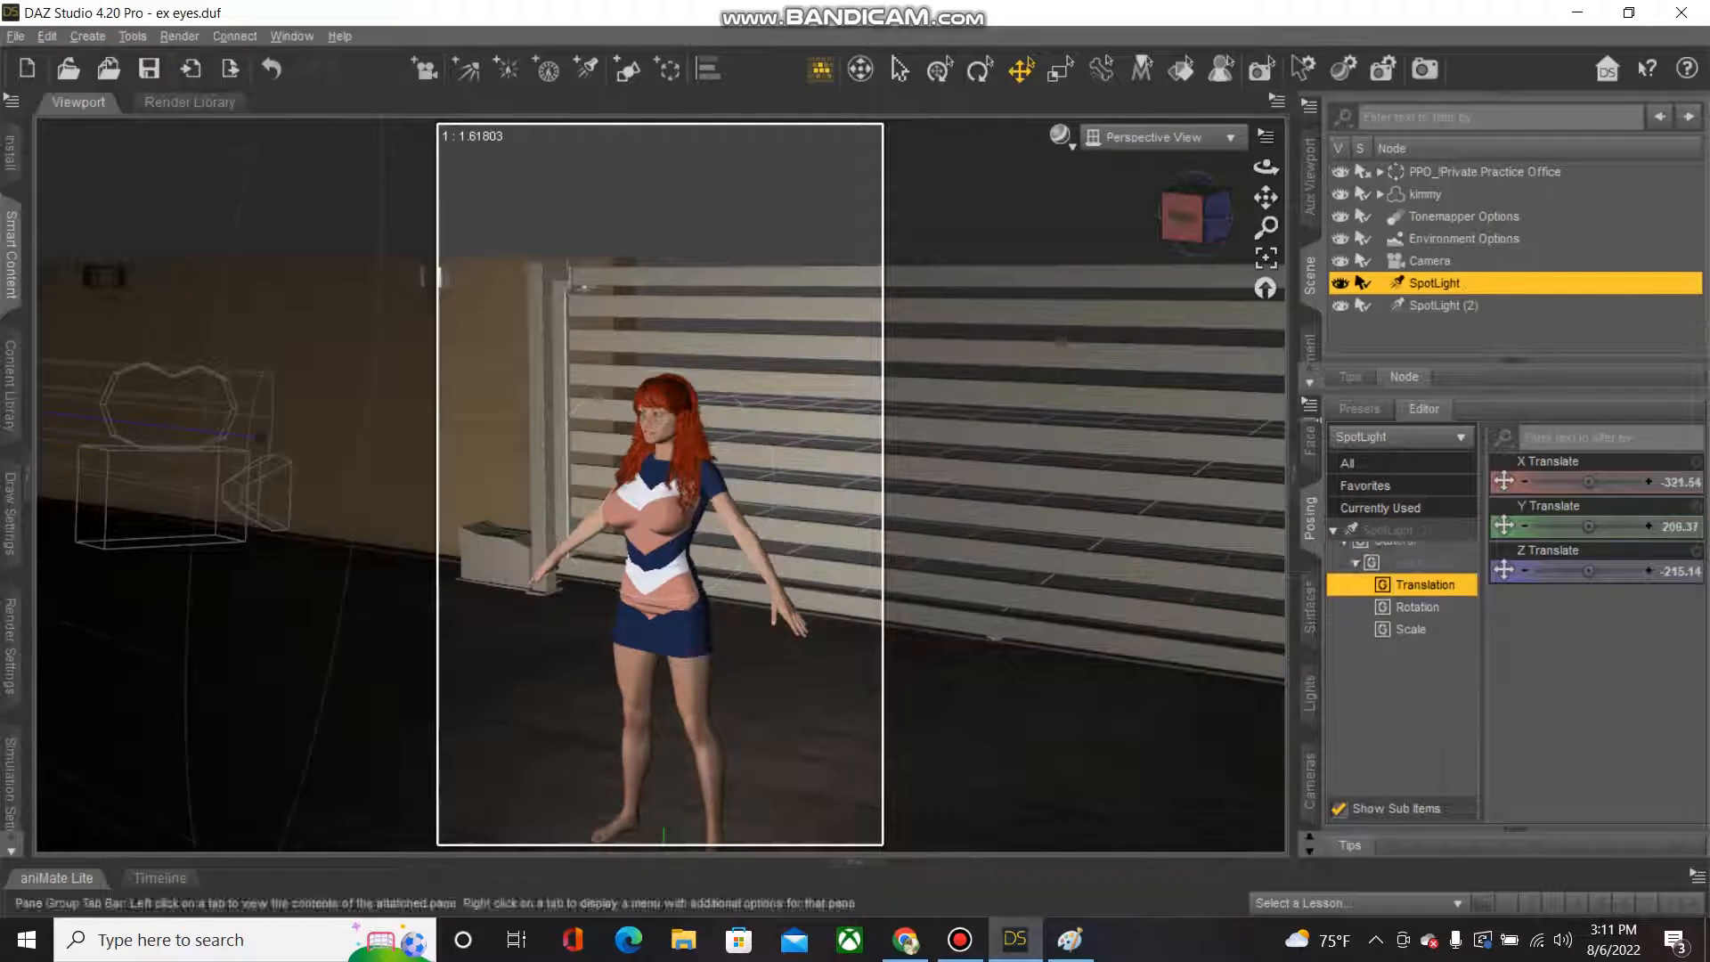
left_click(1309, 695)
left_click(1669, 762)
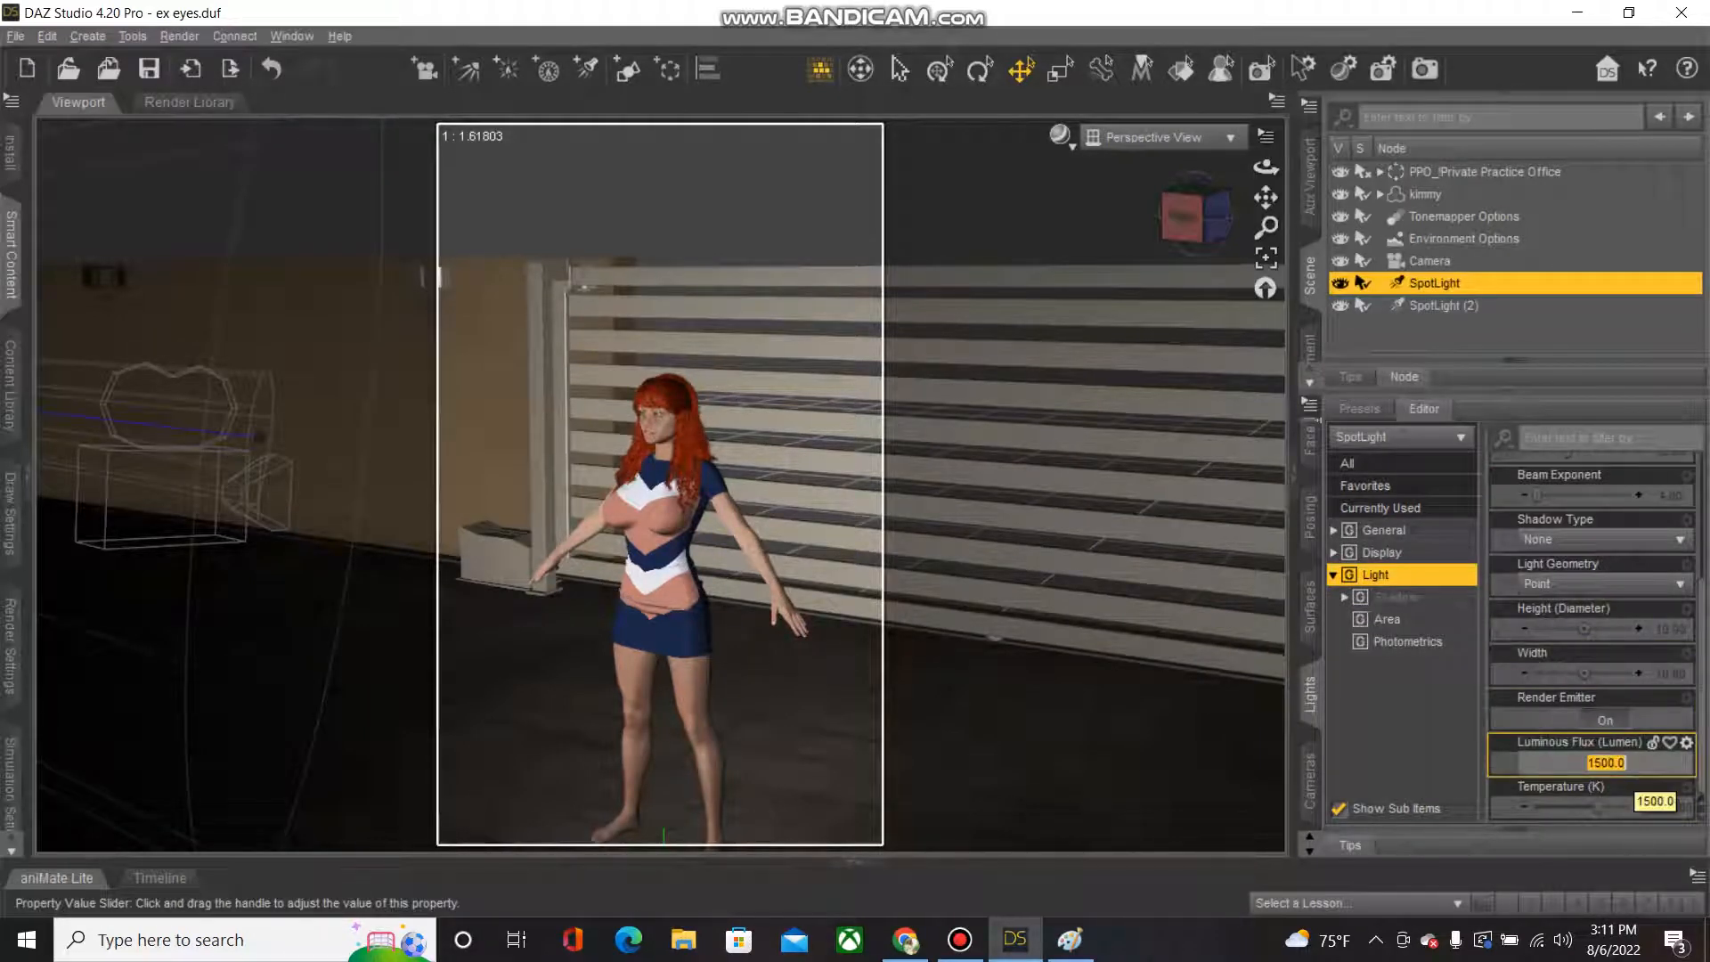
type("30000")
key("Return")
Select the second spotlight and raise its luminous flux above the default.
scroll(1666, 764, "up", 2)
left_click(1444, 306)
scroll(1665, 692, "down", 1)
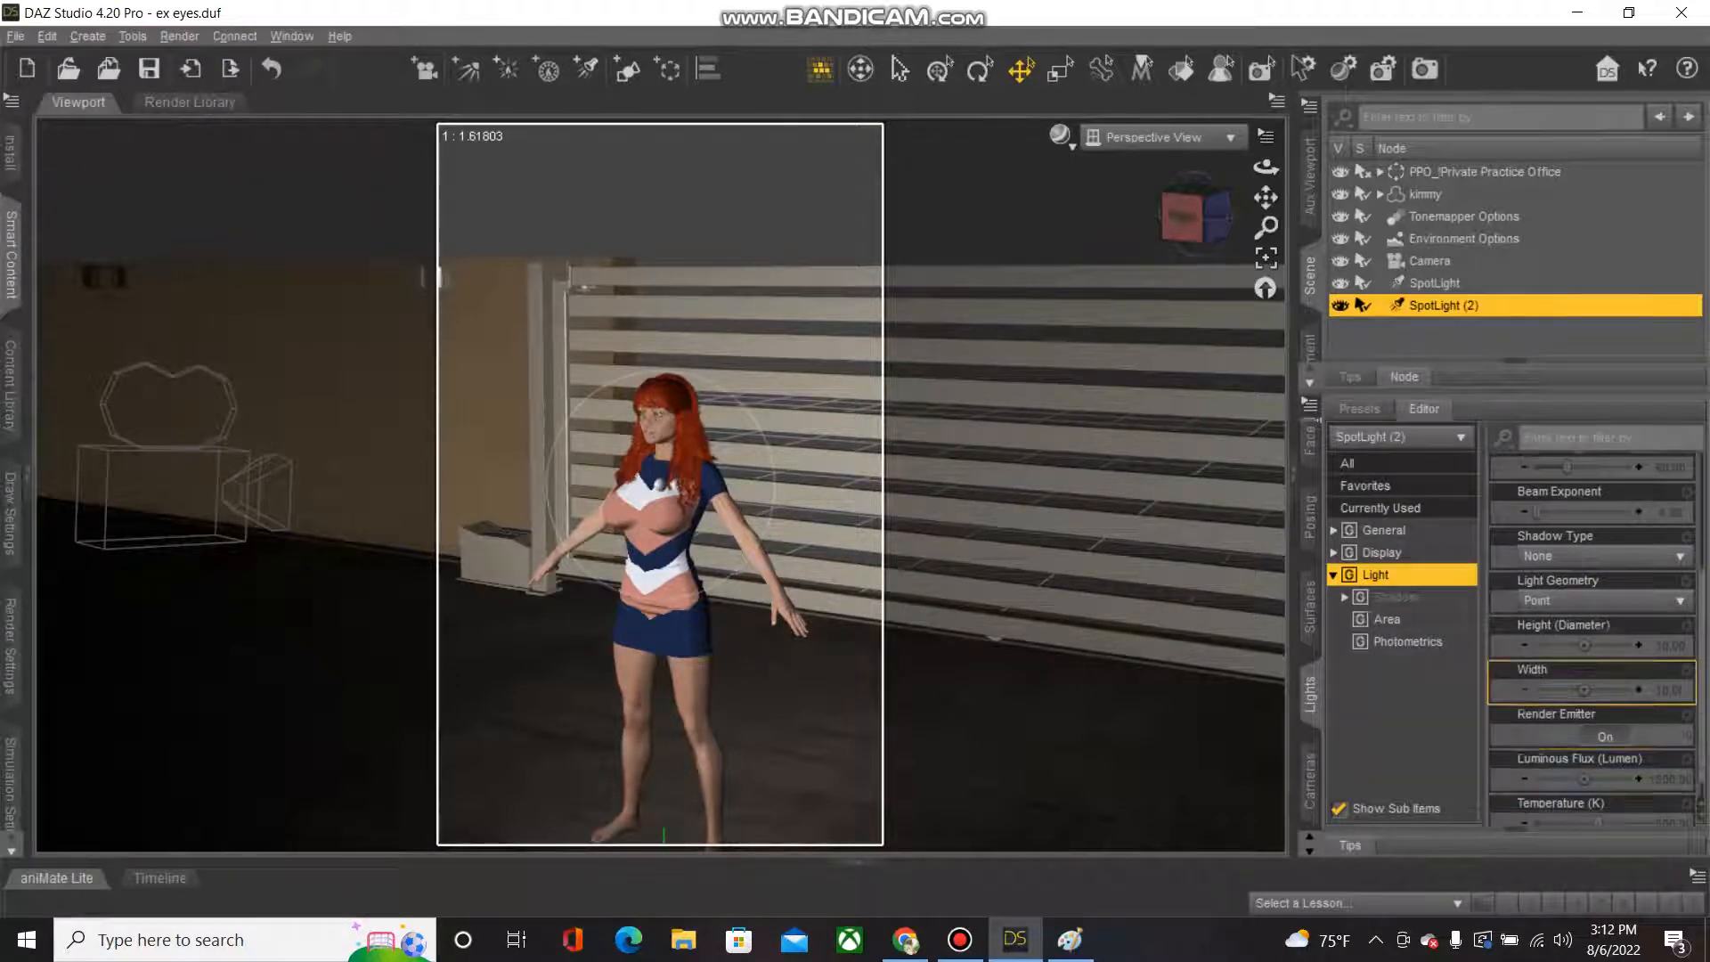
scroll(1665, 695, "down", 1)
left_click(1669, 763)
type("300000")
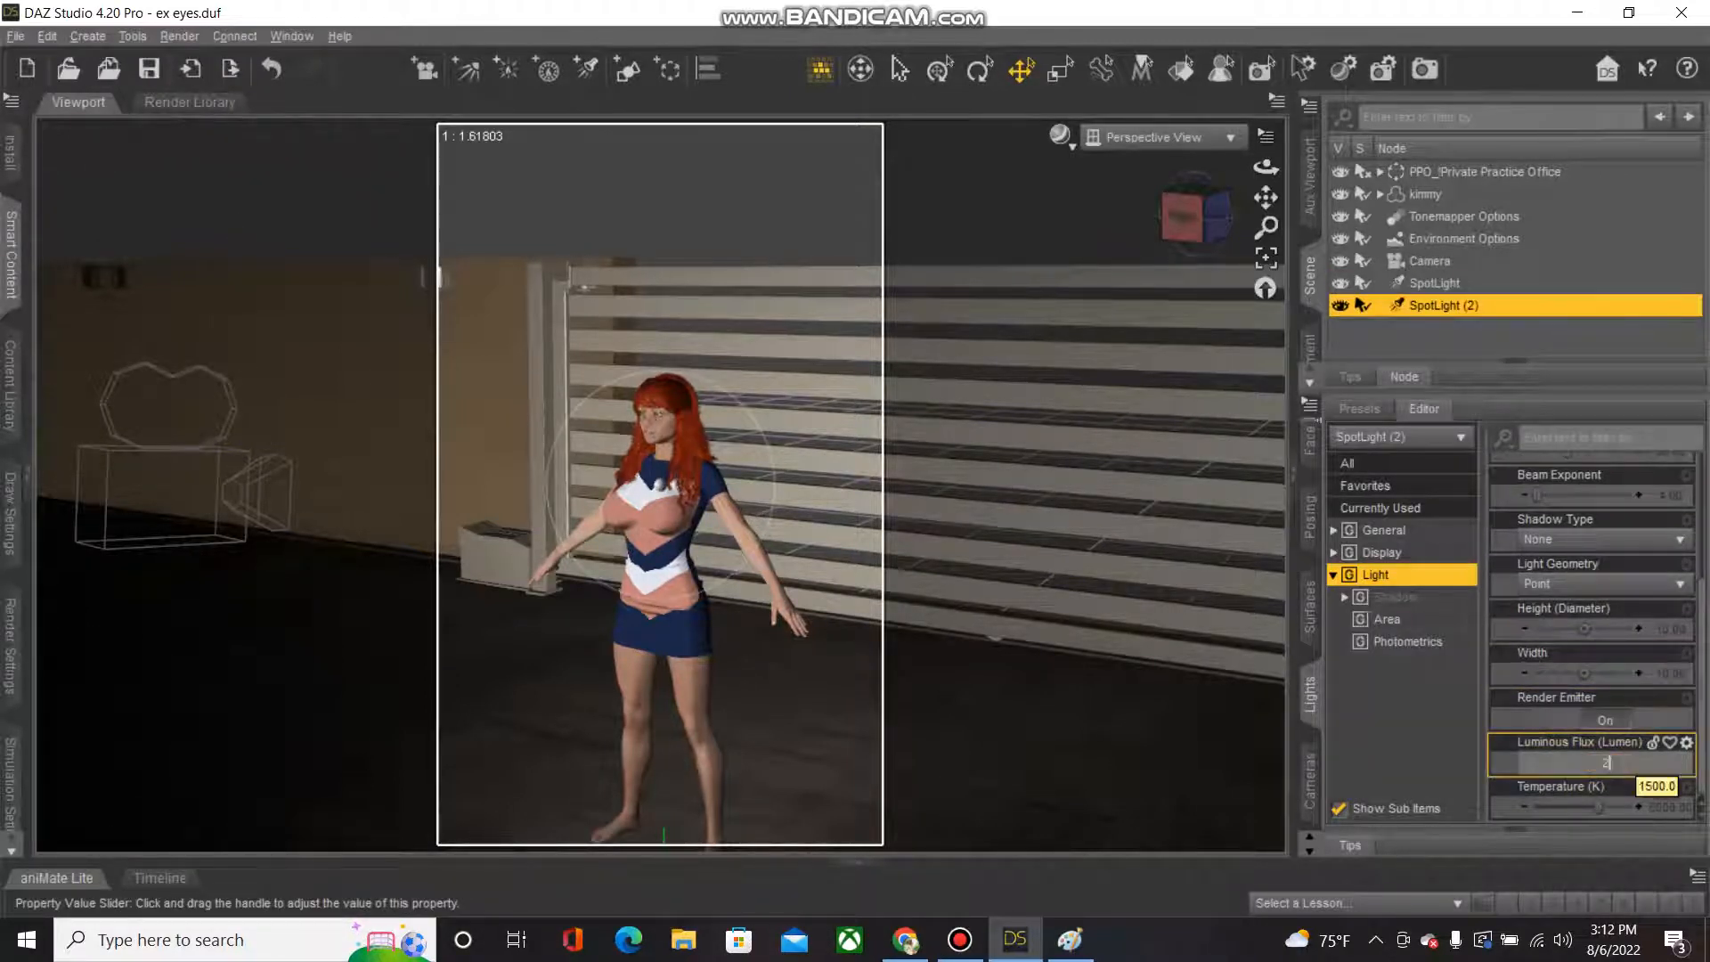
key("Return")
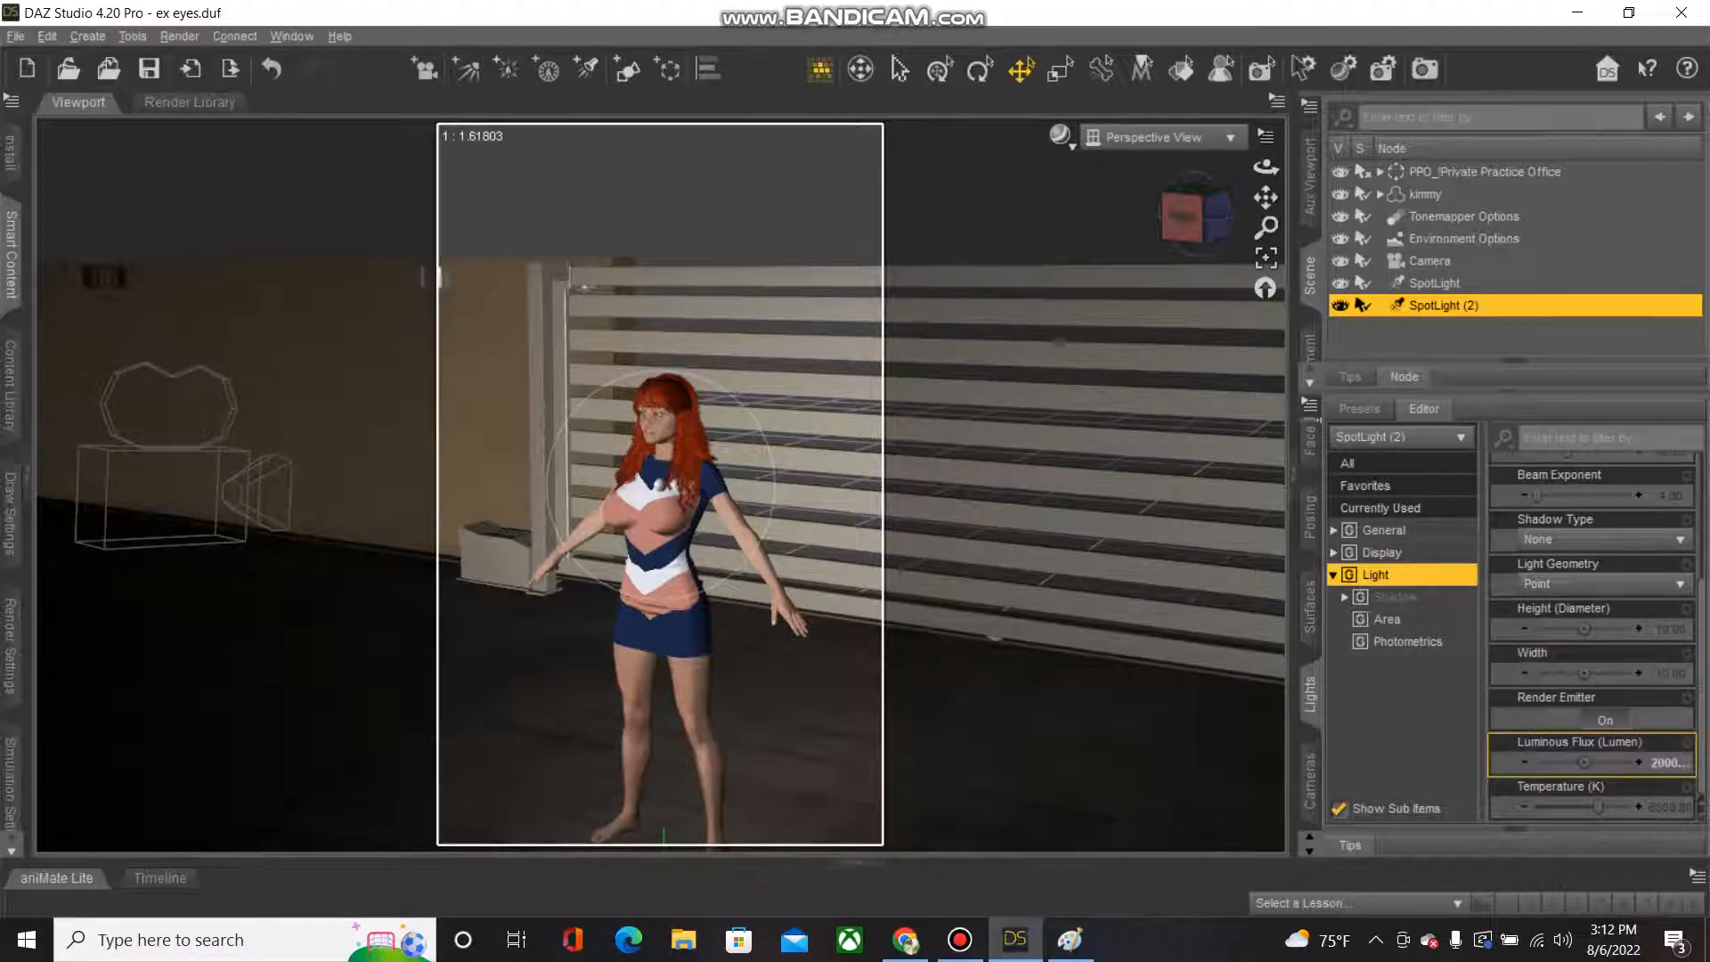
Set the light geometry of the second spotlight and the first spotlight to Rectangle.
left_click(1603, 584)
left_click(1569, 632)
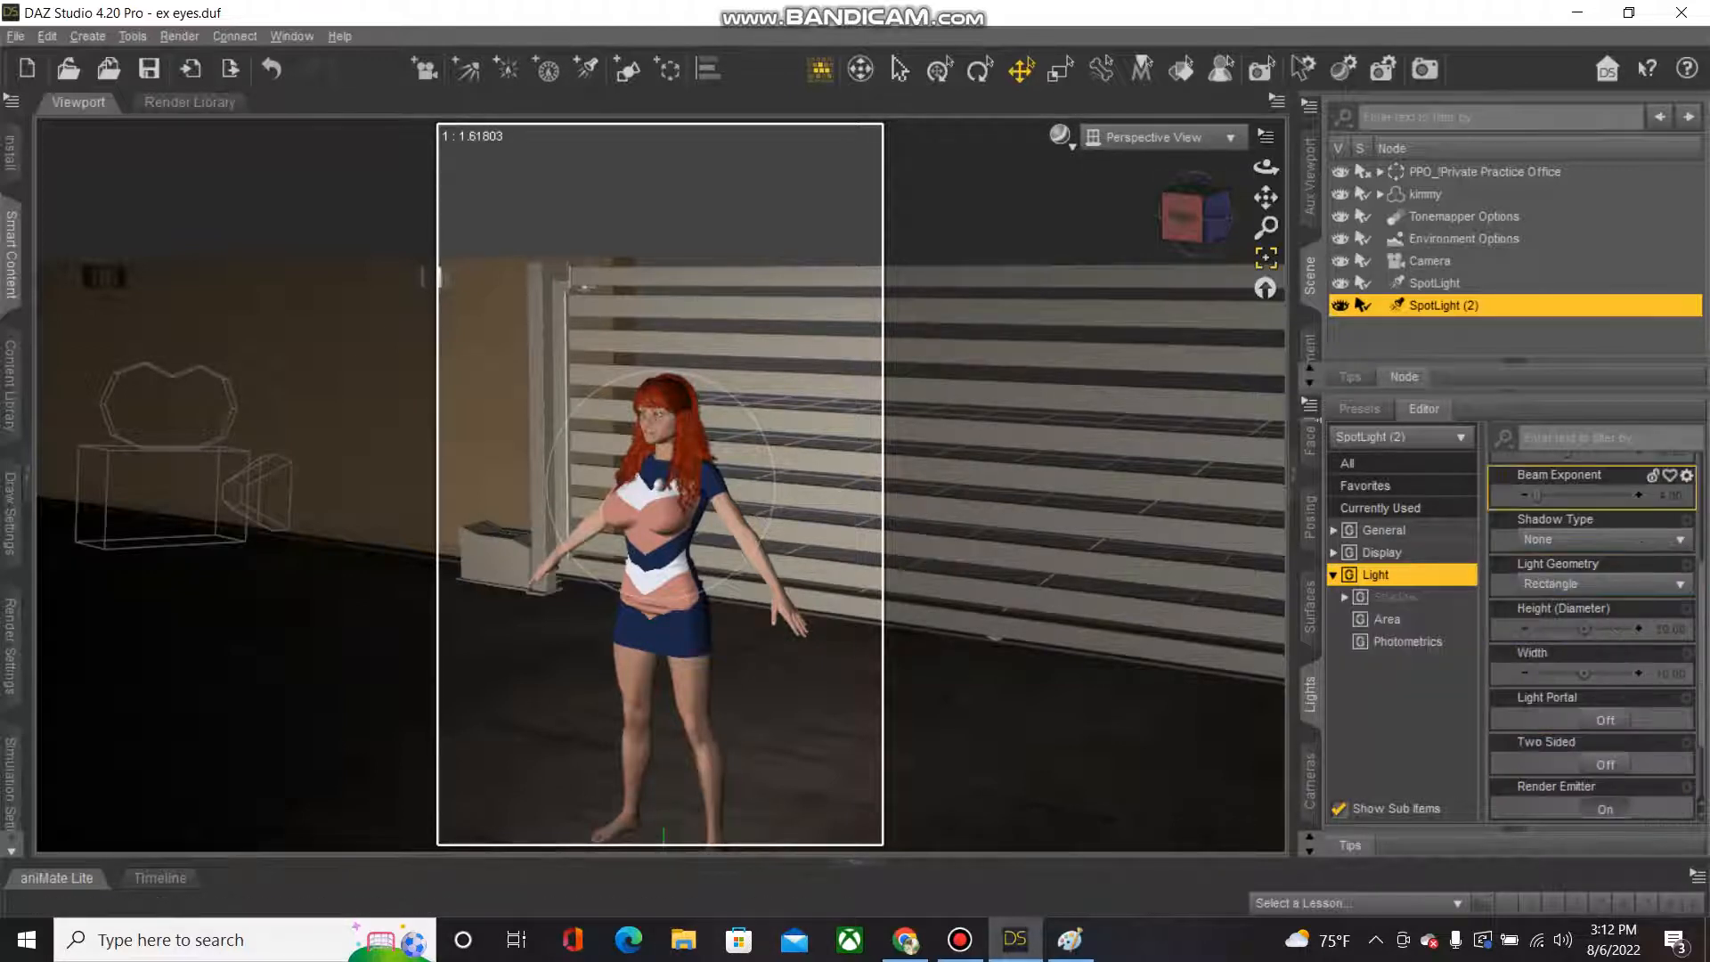
left_click(1434, 283)
left_click(1603, 584)
left_click(1565, 632)
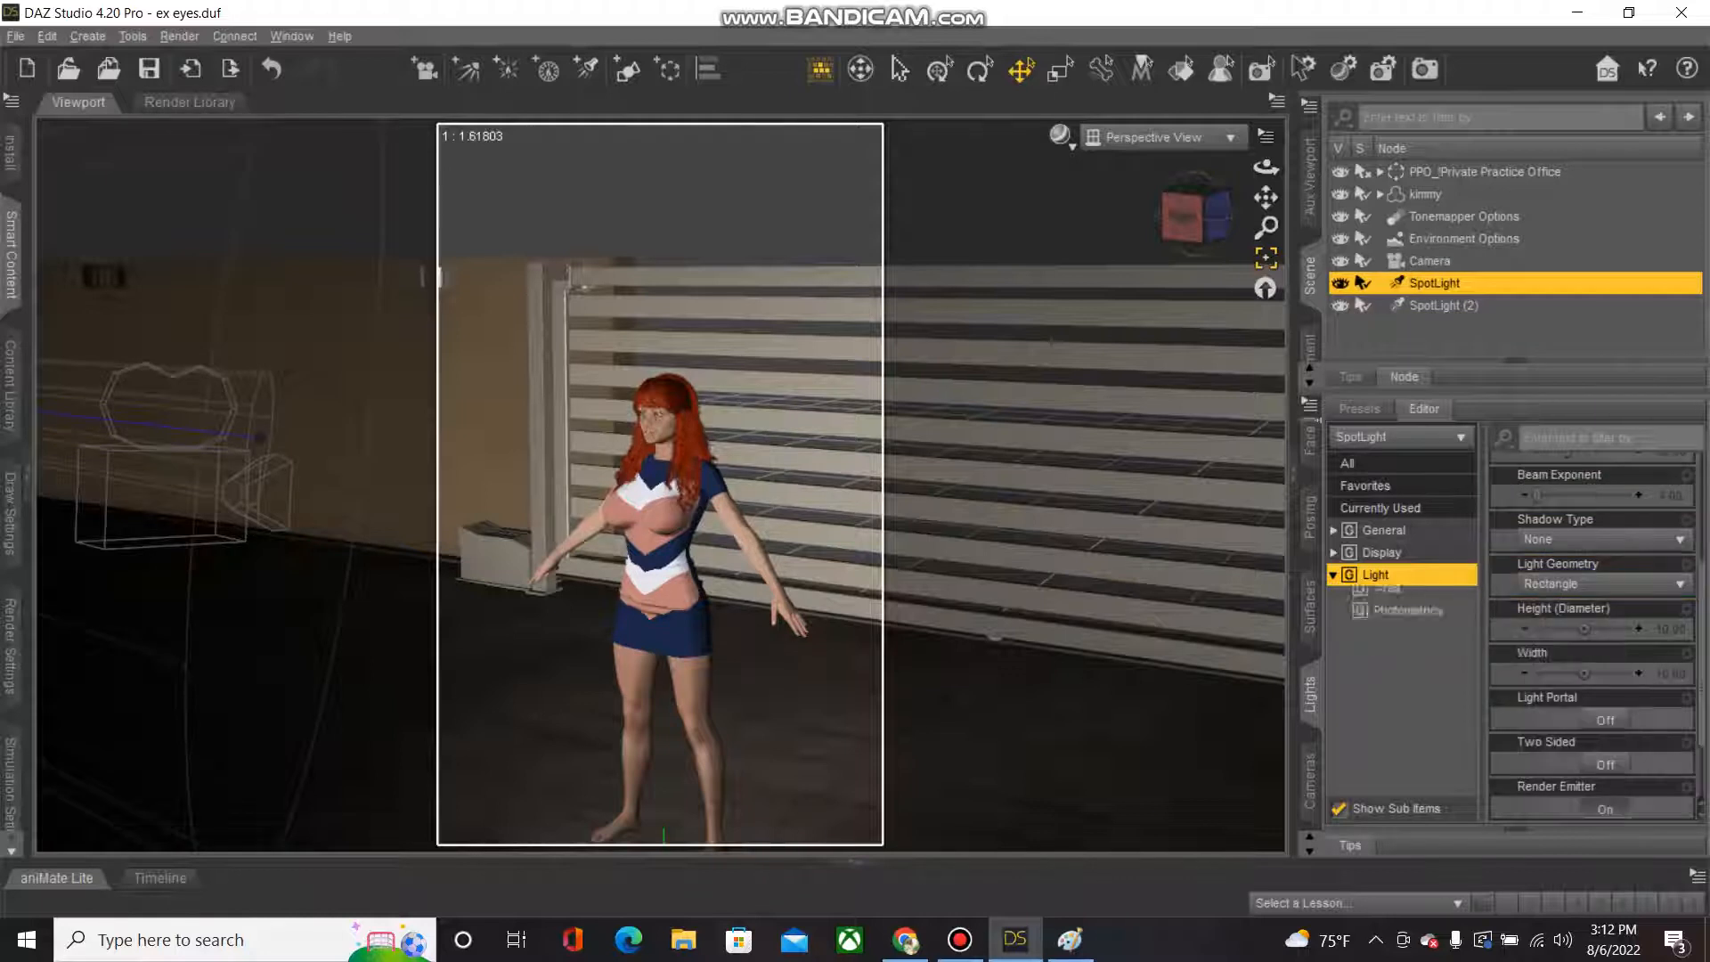
Look through each spotlight in turn and orbit it slightly so kimmy sits a little lower in its beam.
left_click(1158, 137)
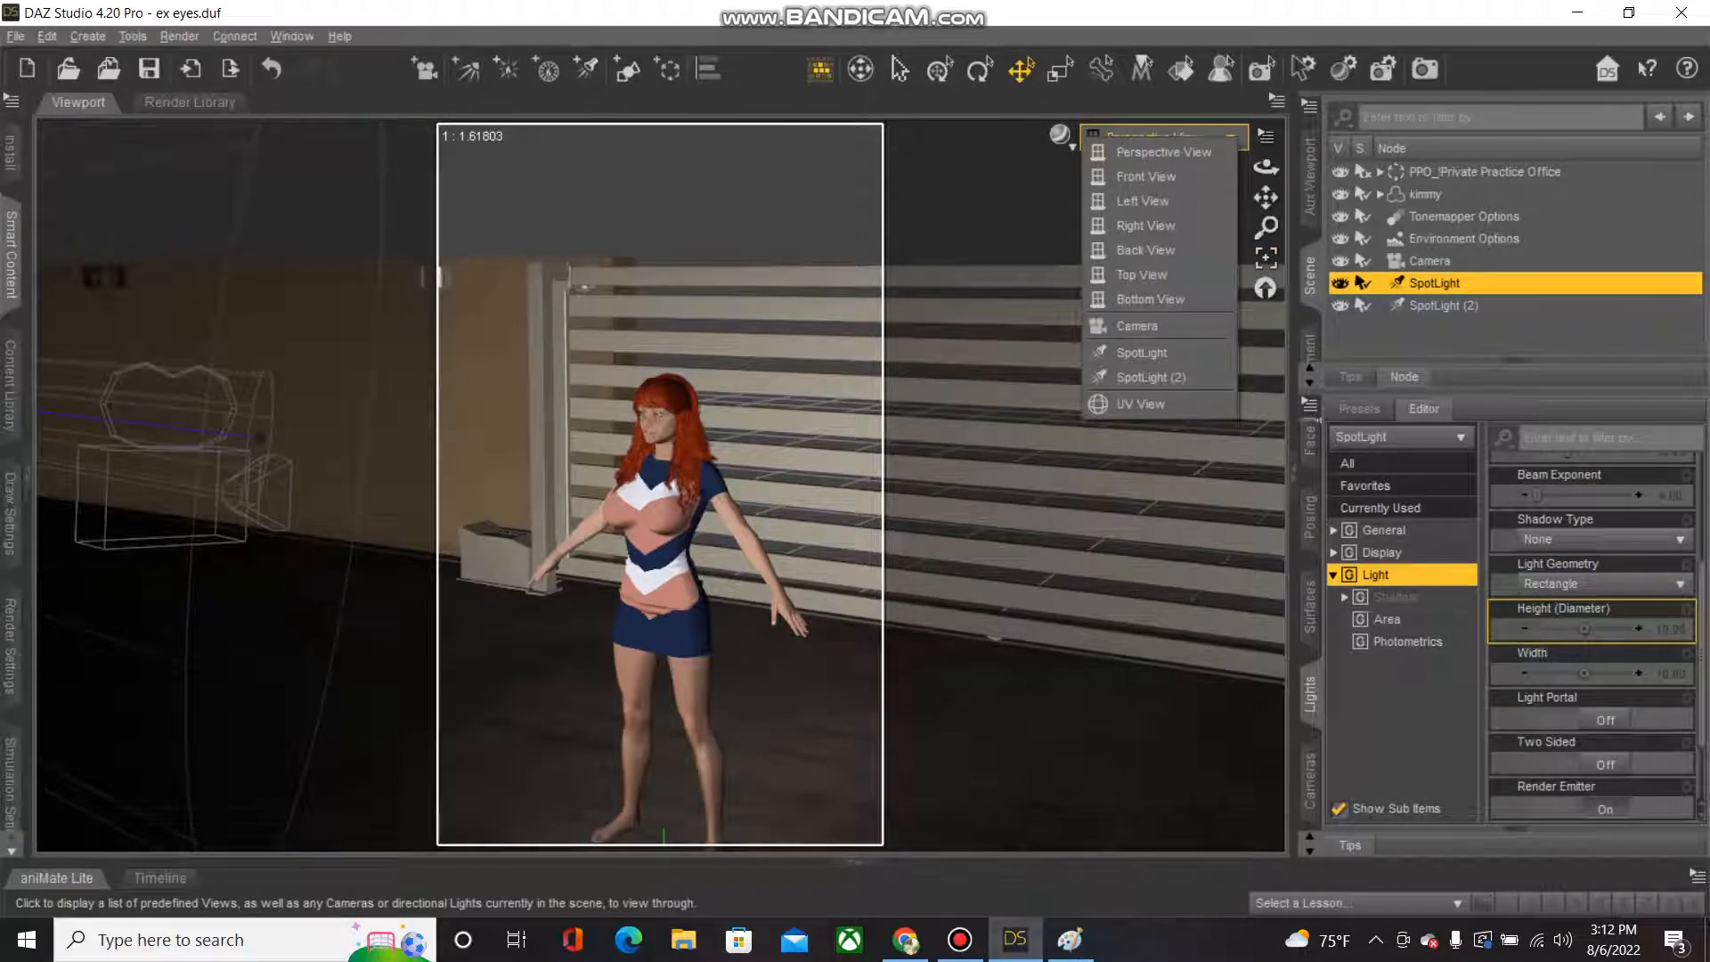
left_click(1148, 354)
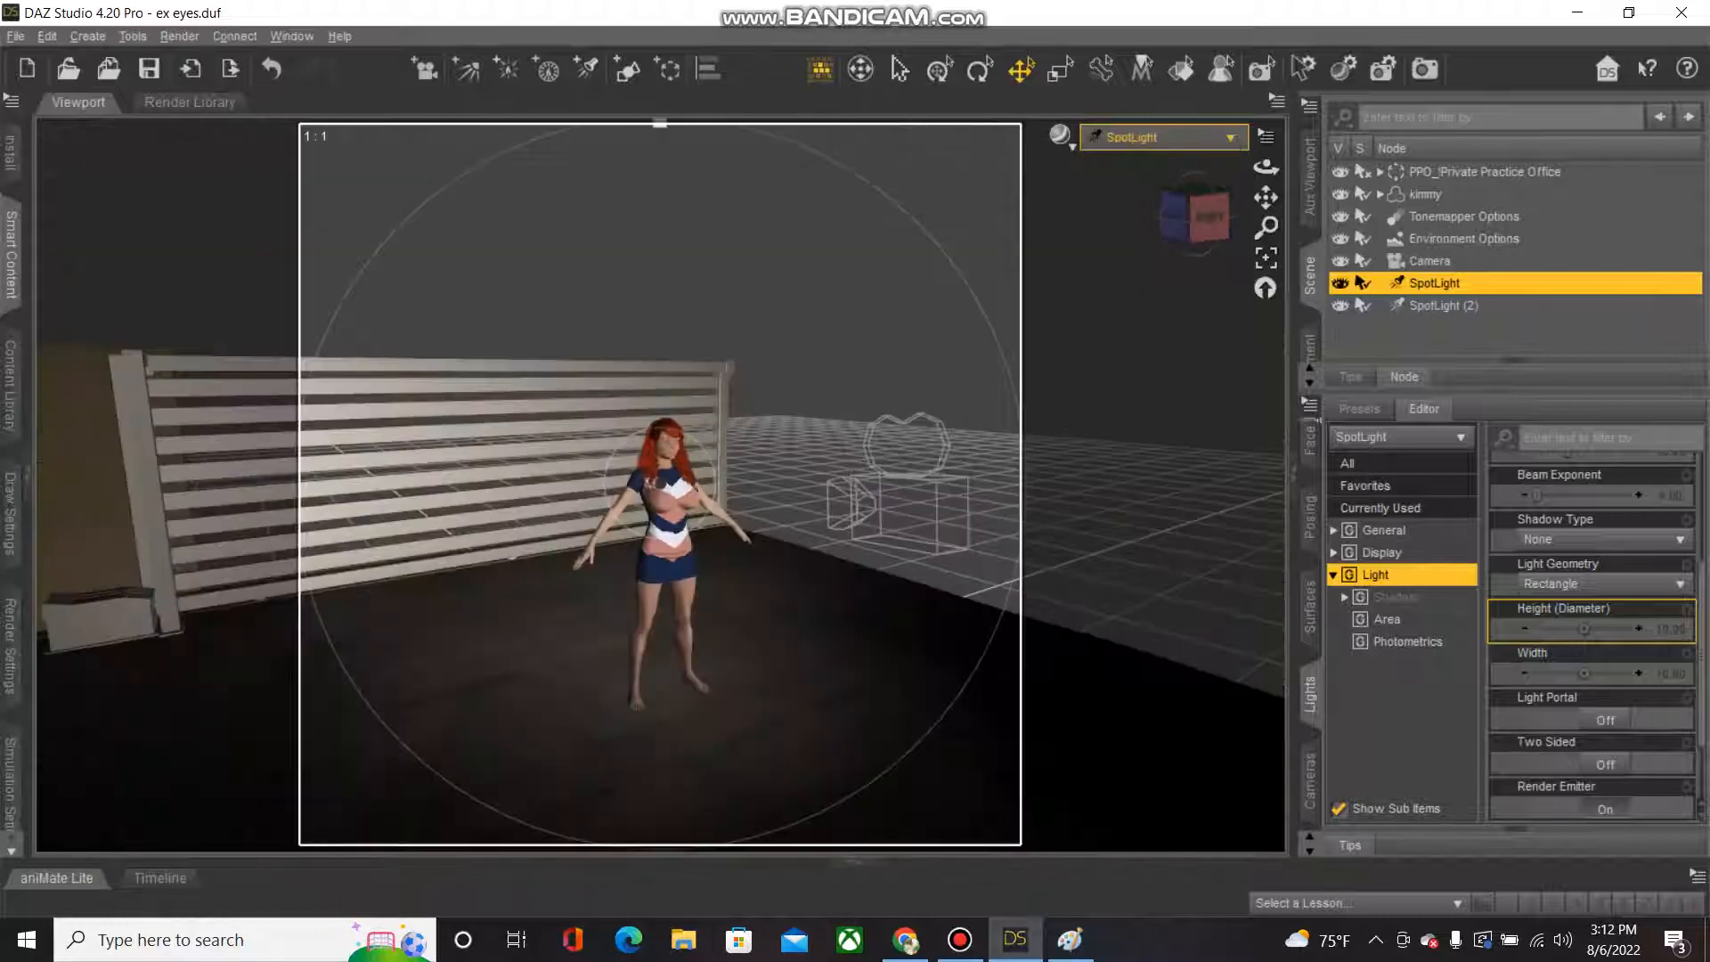
left_click_drag(1266, 166, 1272, 171)
left_click(1134, 140)
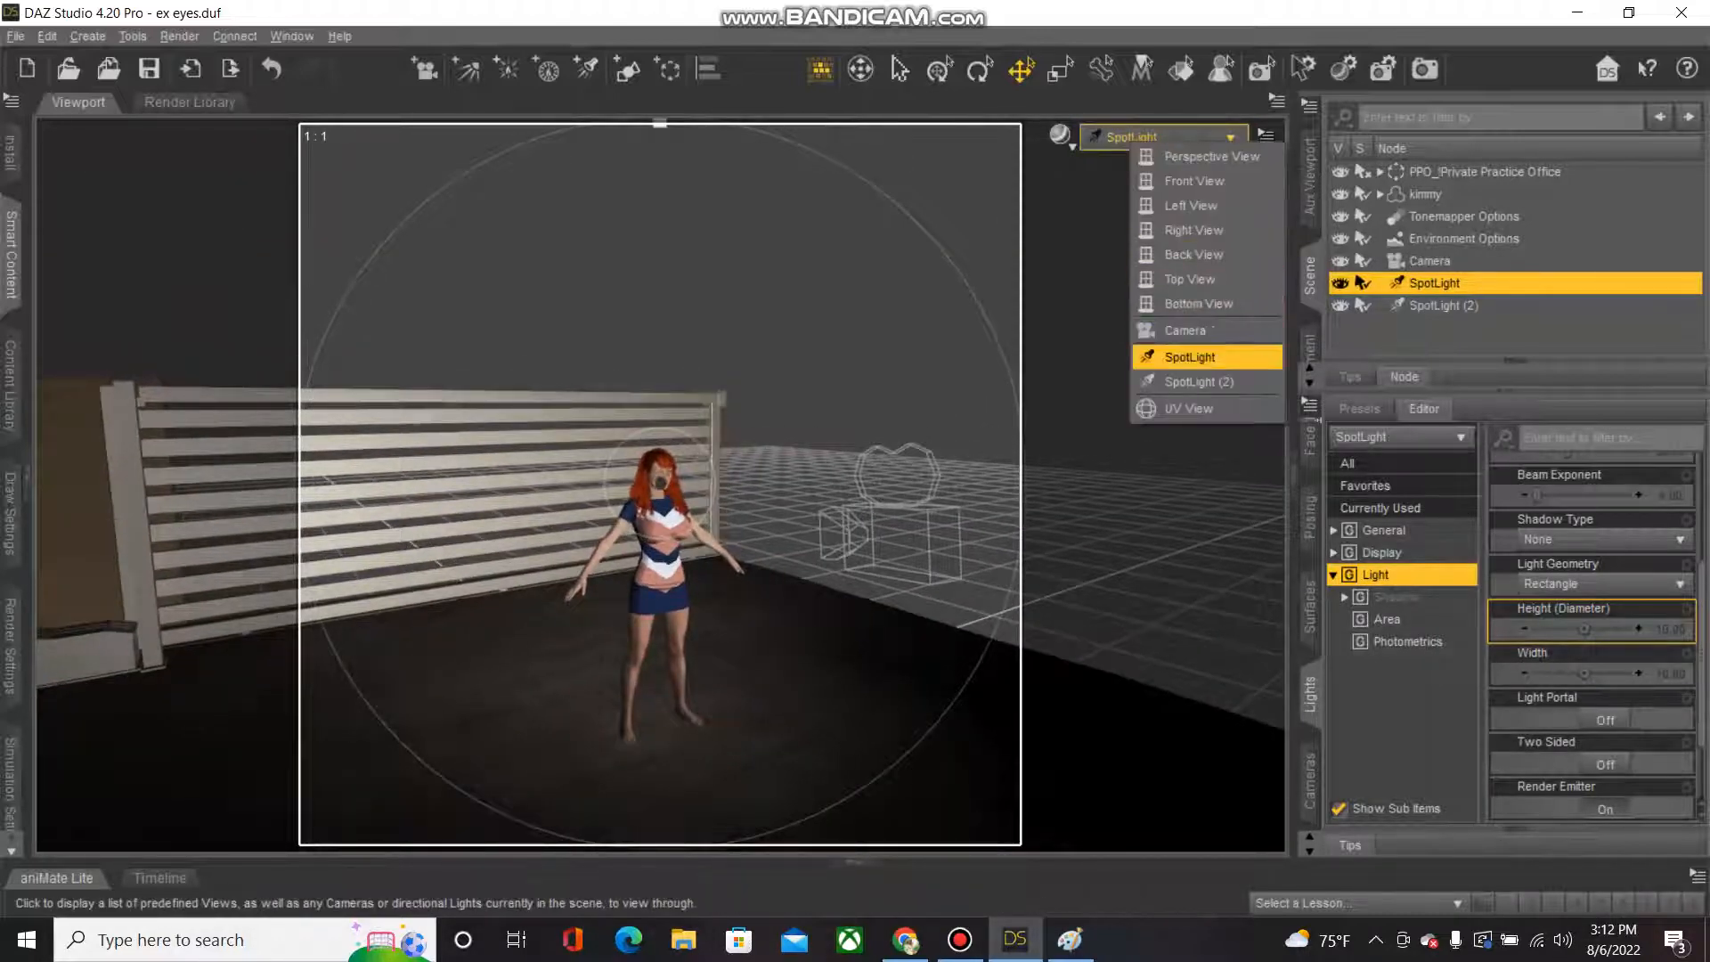
left_click(1198, 381)
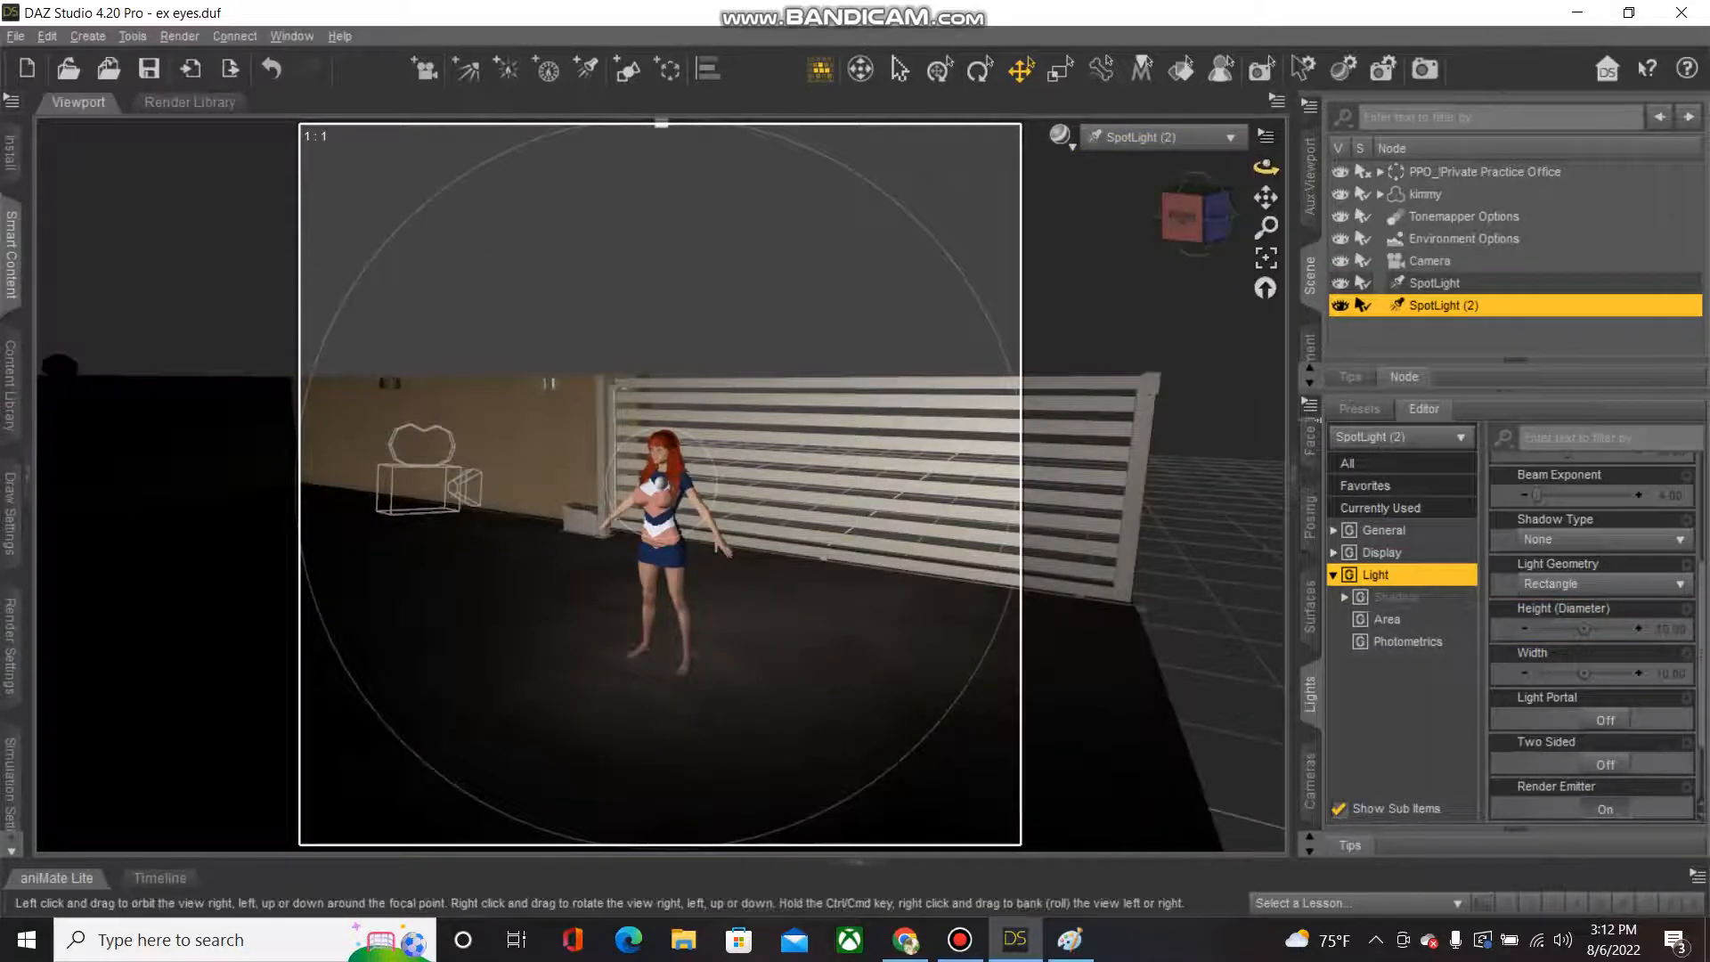
left_click_drag(1266, 166, 1265, 169)
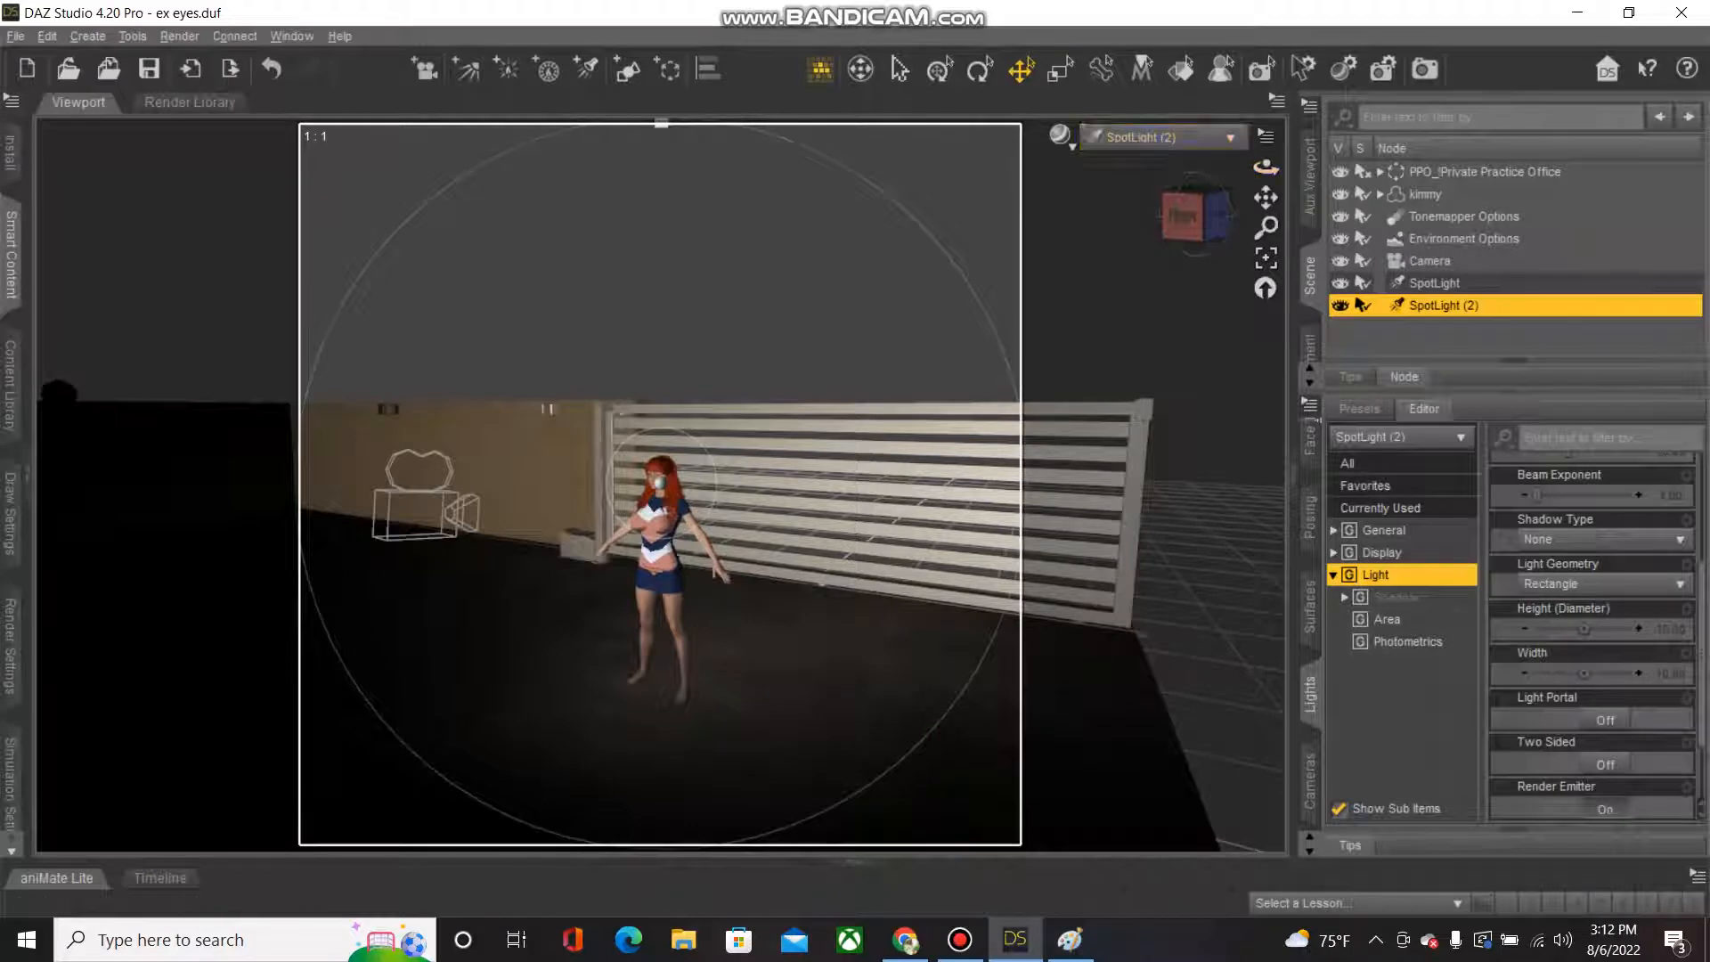
Switch to the new camera's view and reframe kimmy from the front in a closer head-to-waist shot.
left_click(1230, 138)
left_click(1149, 326)
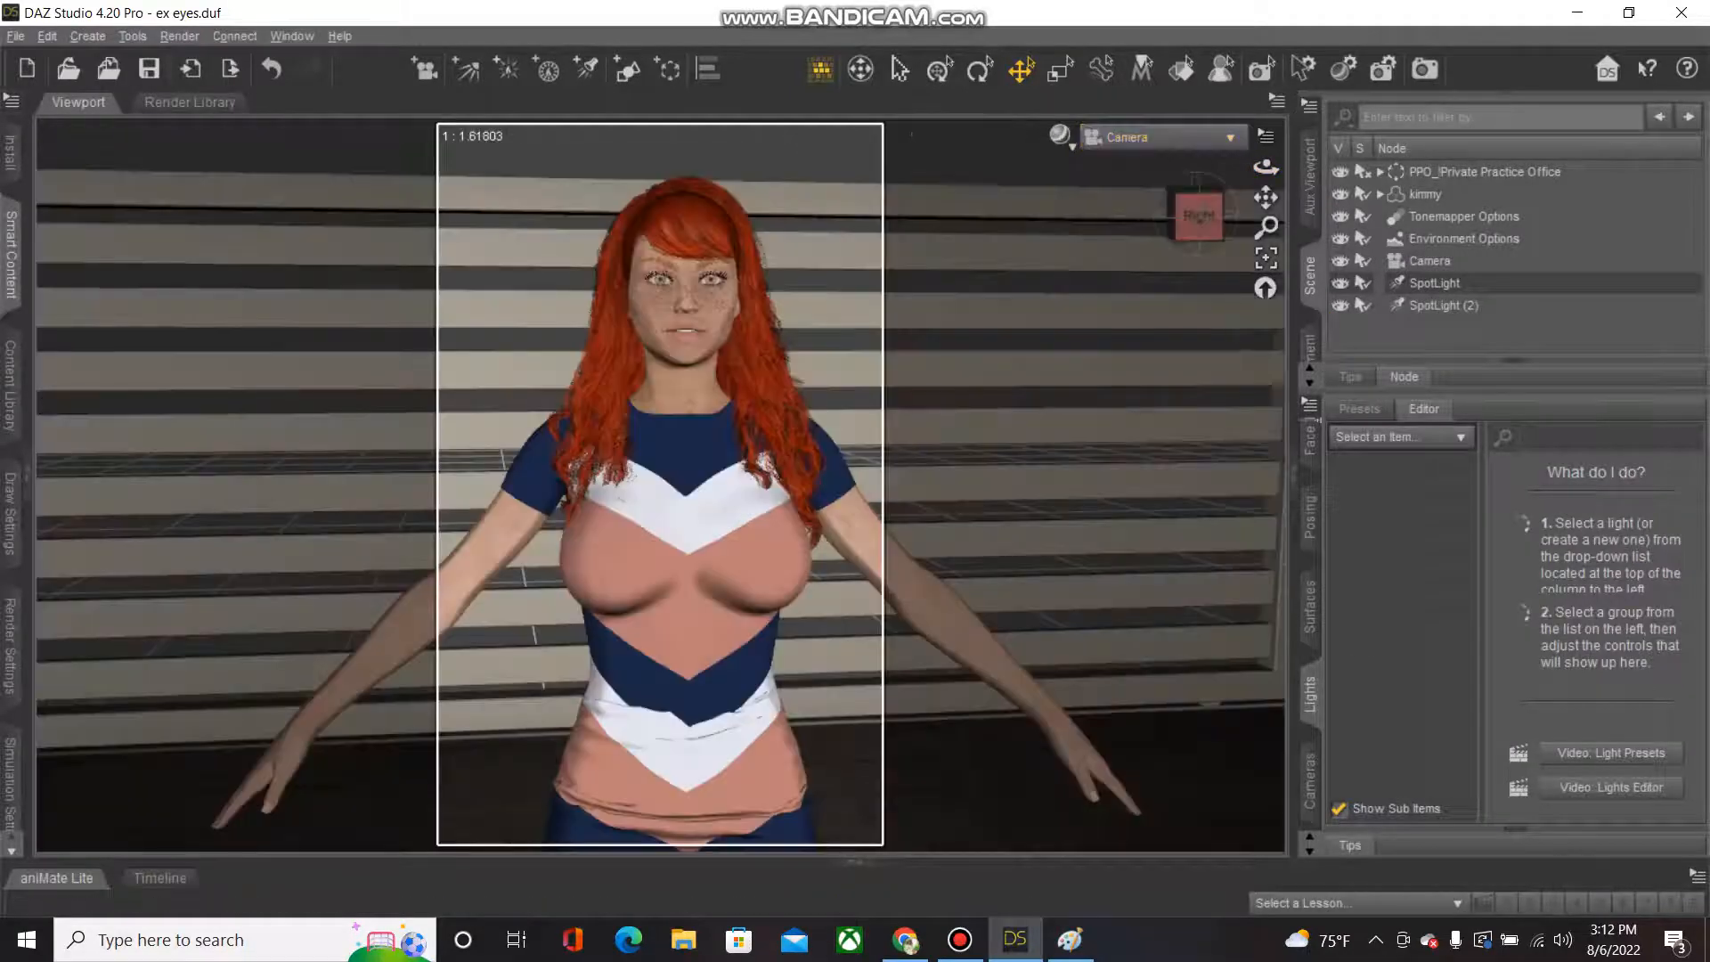
scroll(661, 485, "up", 2)
left_click_drag(1265, 166, 1249, 219)
scroll(660, 486, "up", 2)
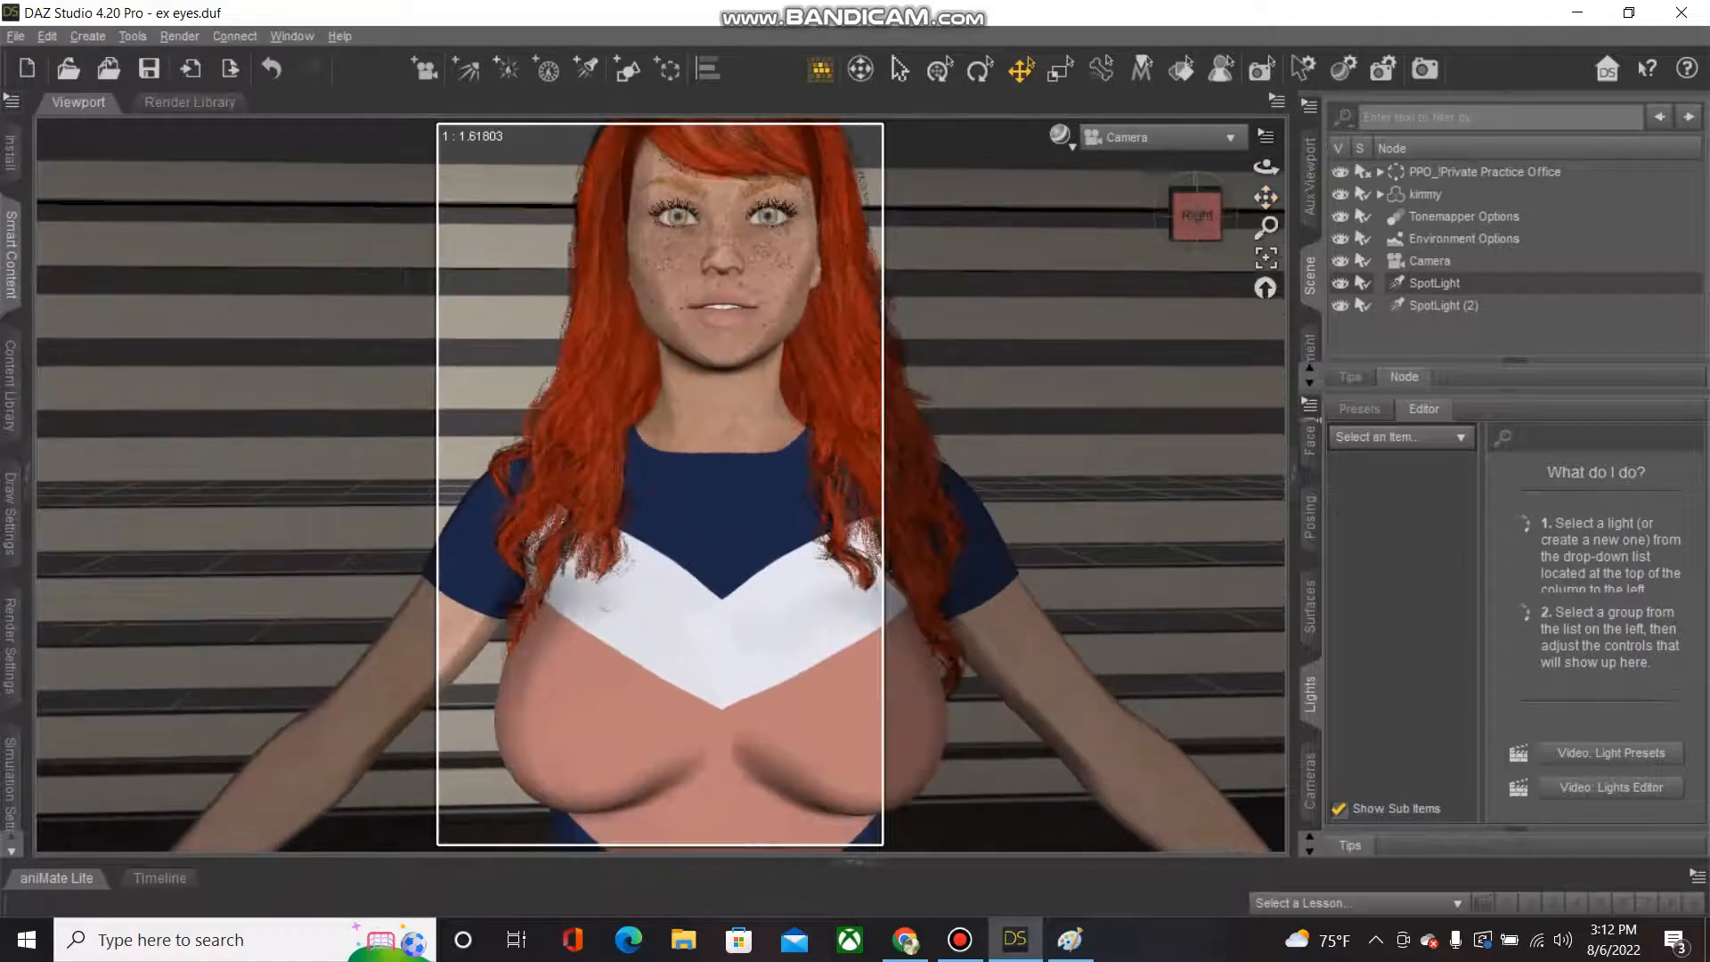
scroll(661, 486, "down", 2)
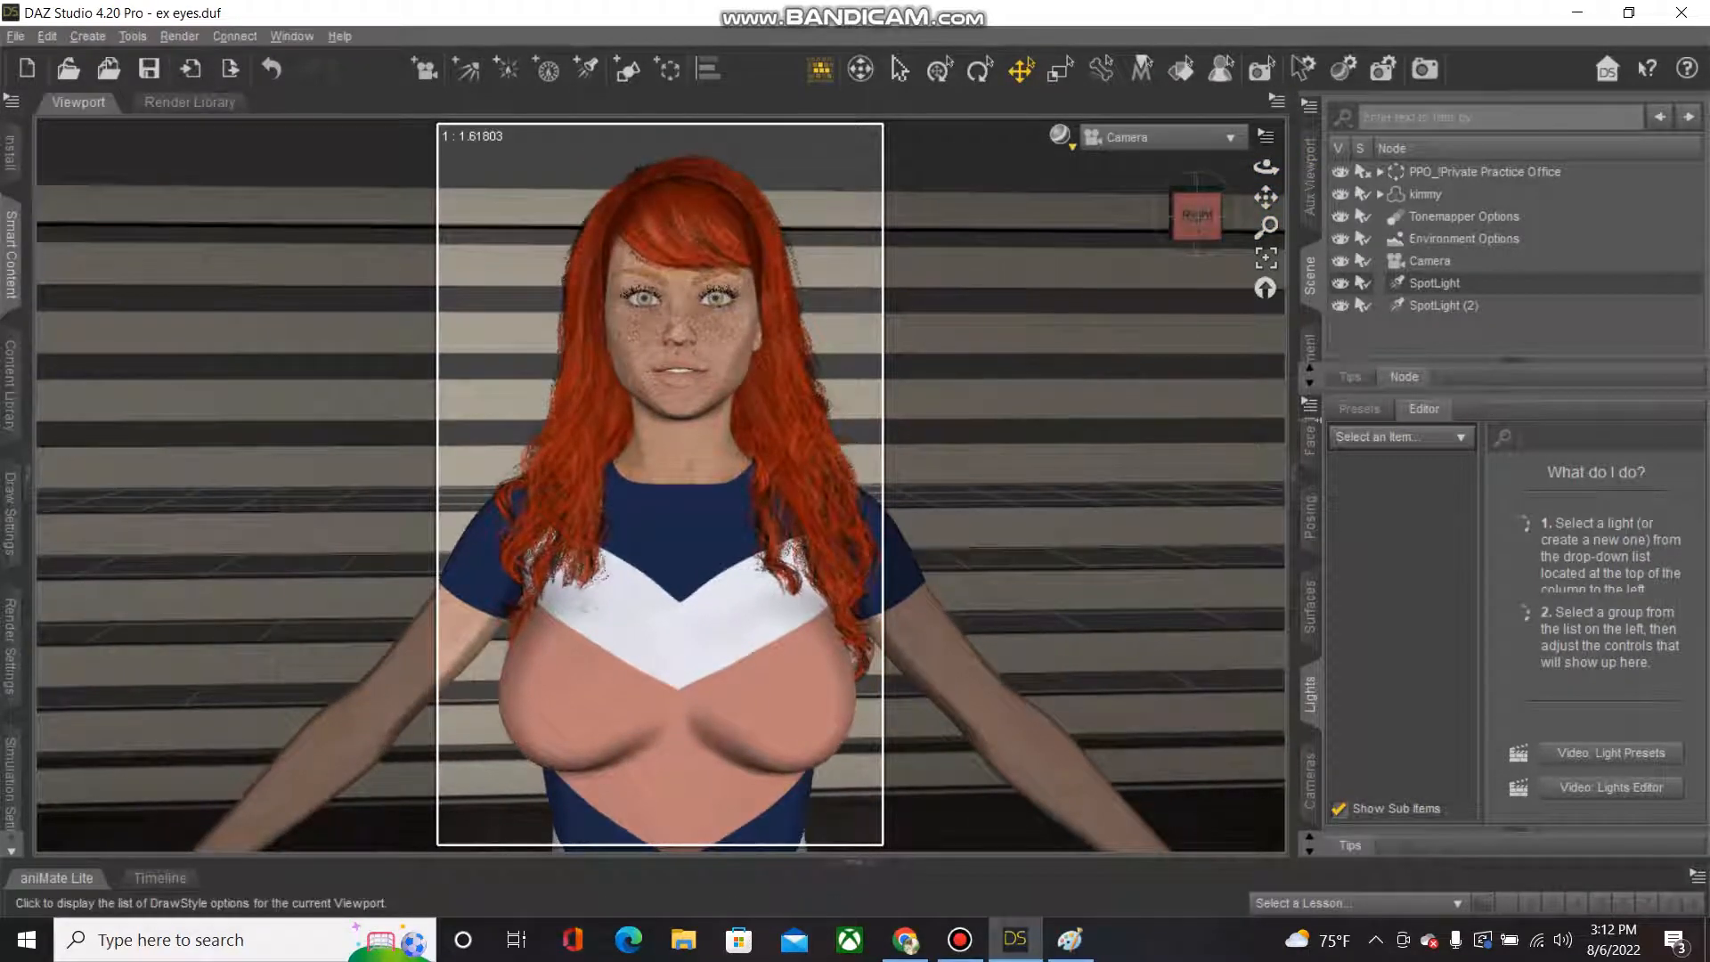
Preview the lit camera shot in the NVIDIA Iray draw style, and return the viewport to Texture Shaded.
left_click(1071, 146)
left_click(1051, 428)
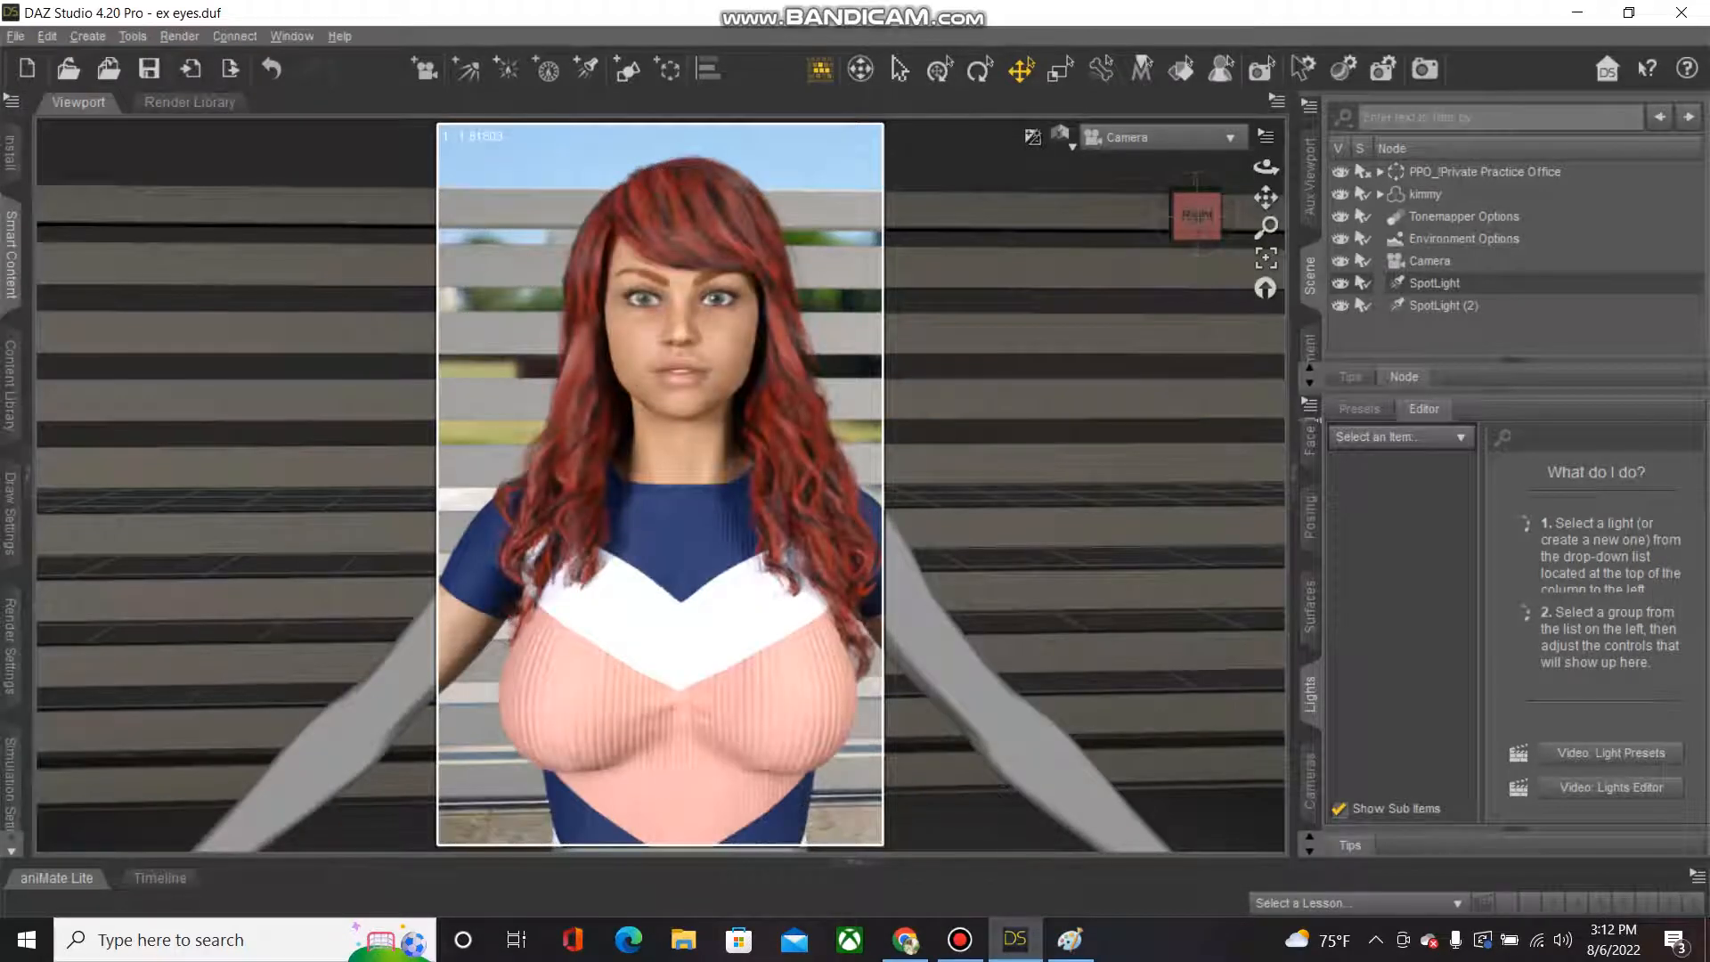
left_click(1060, 135)
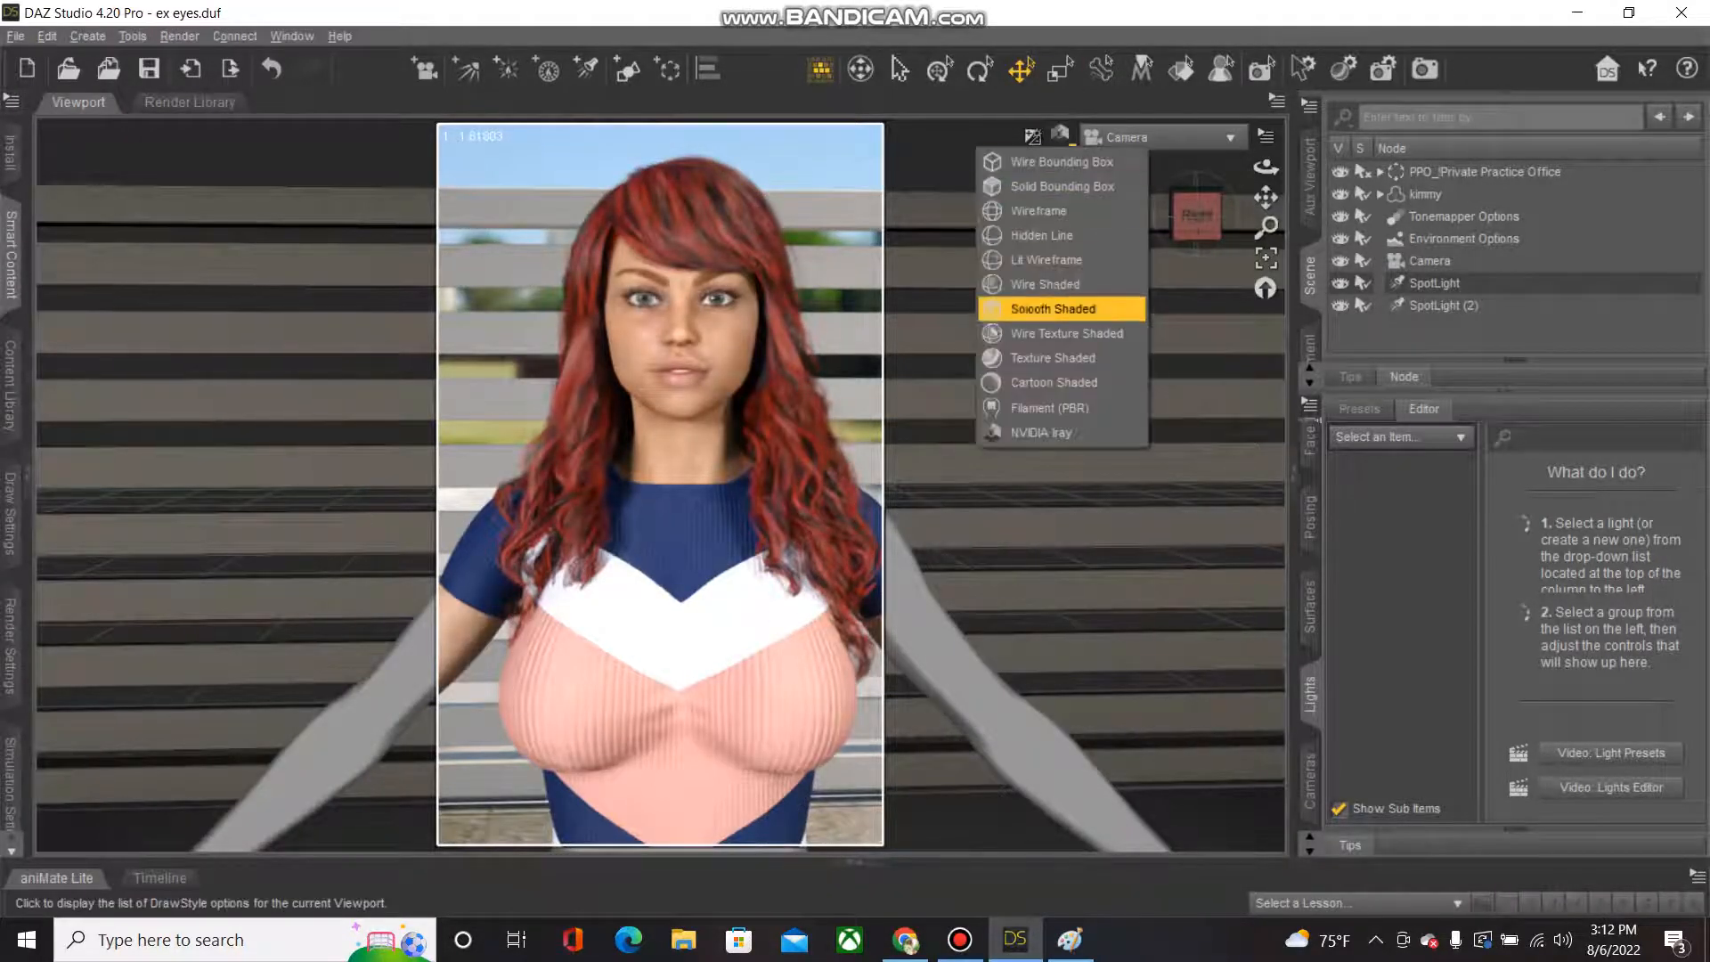
left_click(1053, 357)
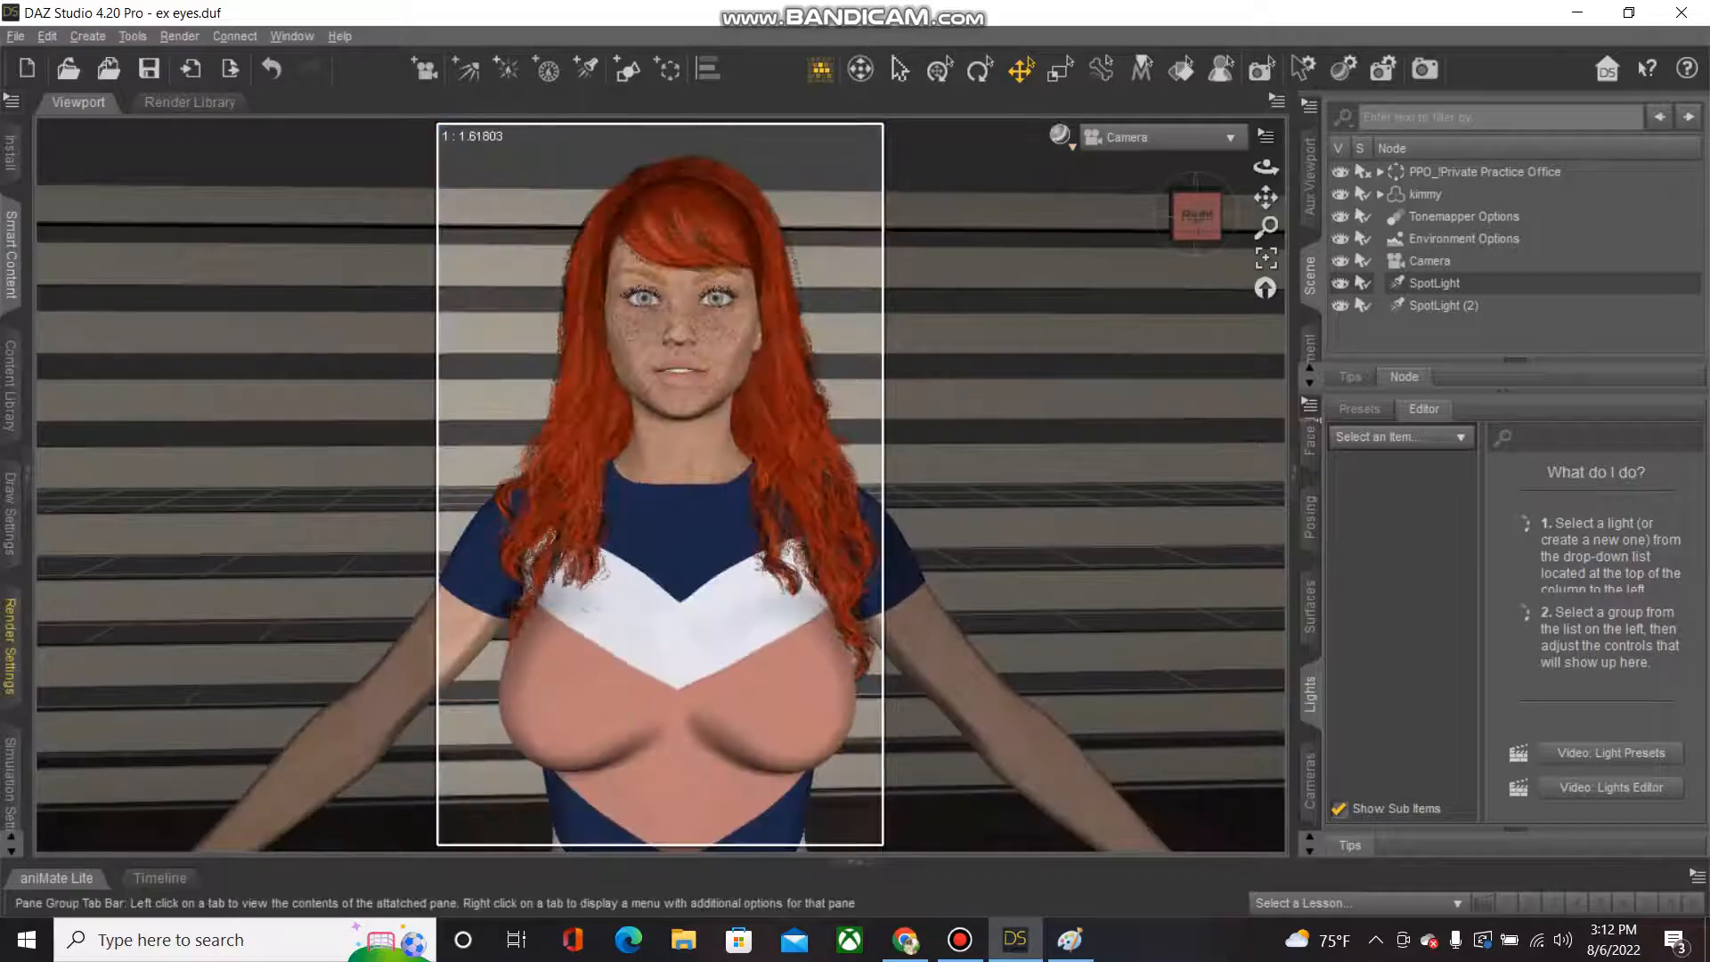
Review the render filtering and progressive rendering settings, toggling Post Denoiser Available off and back on.
left_click(10, 650)
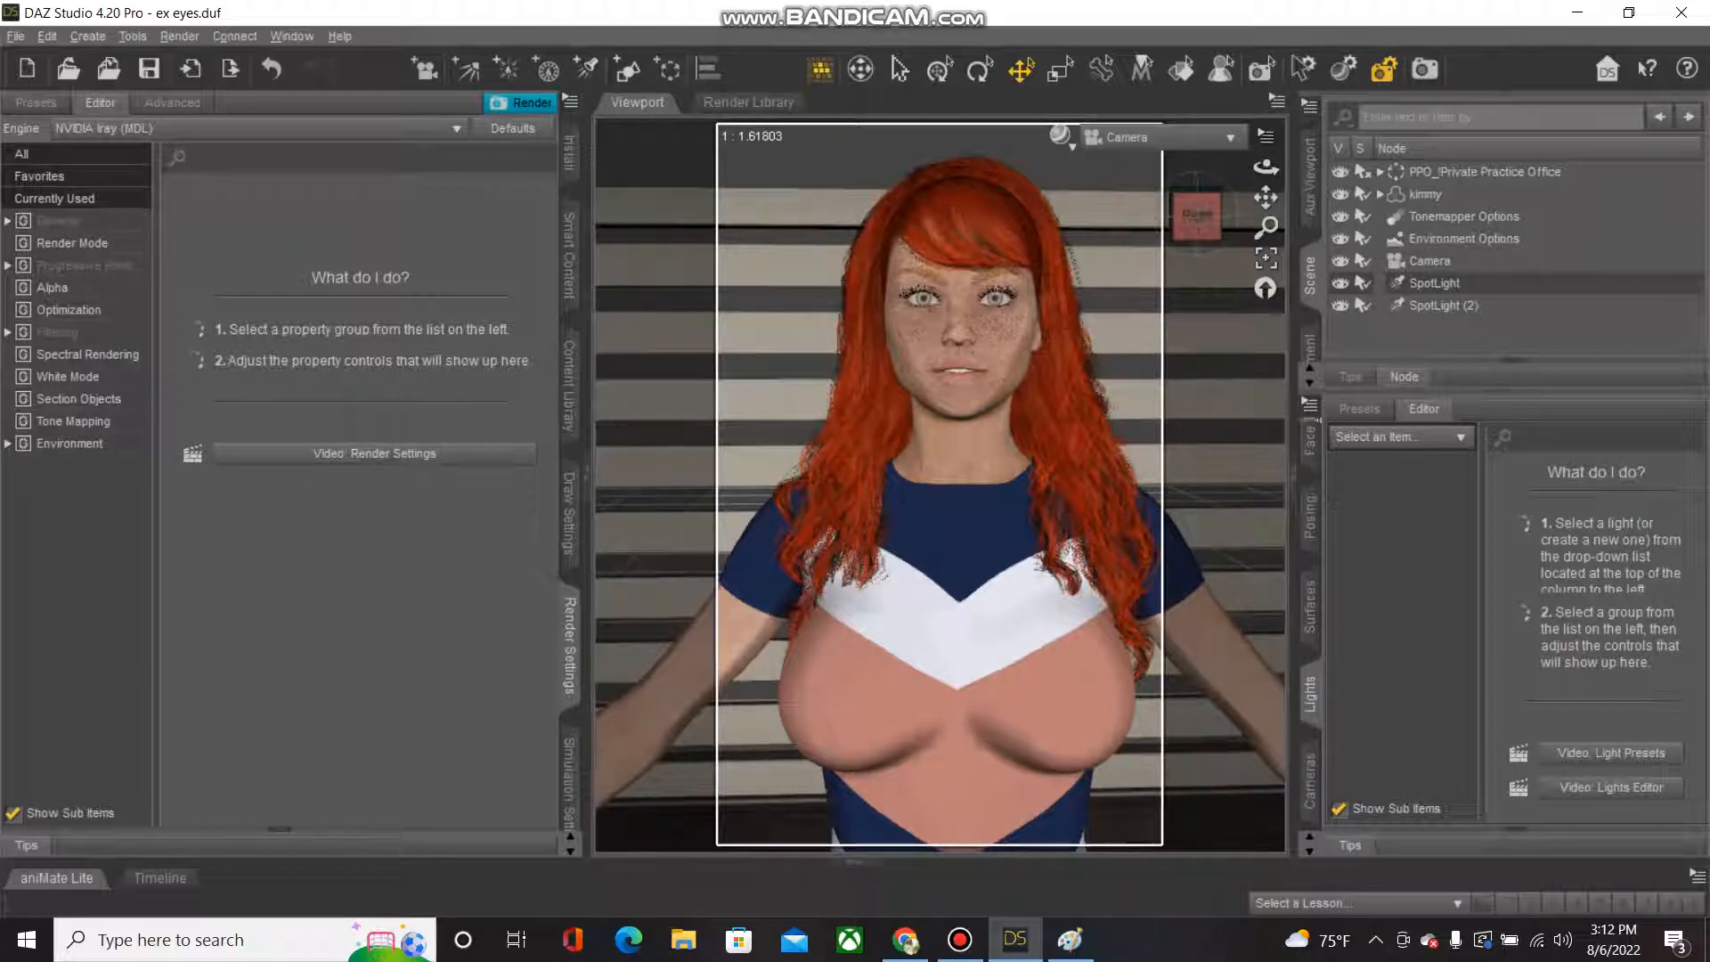
left_click(57, 332)
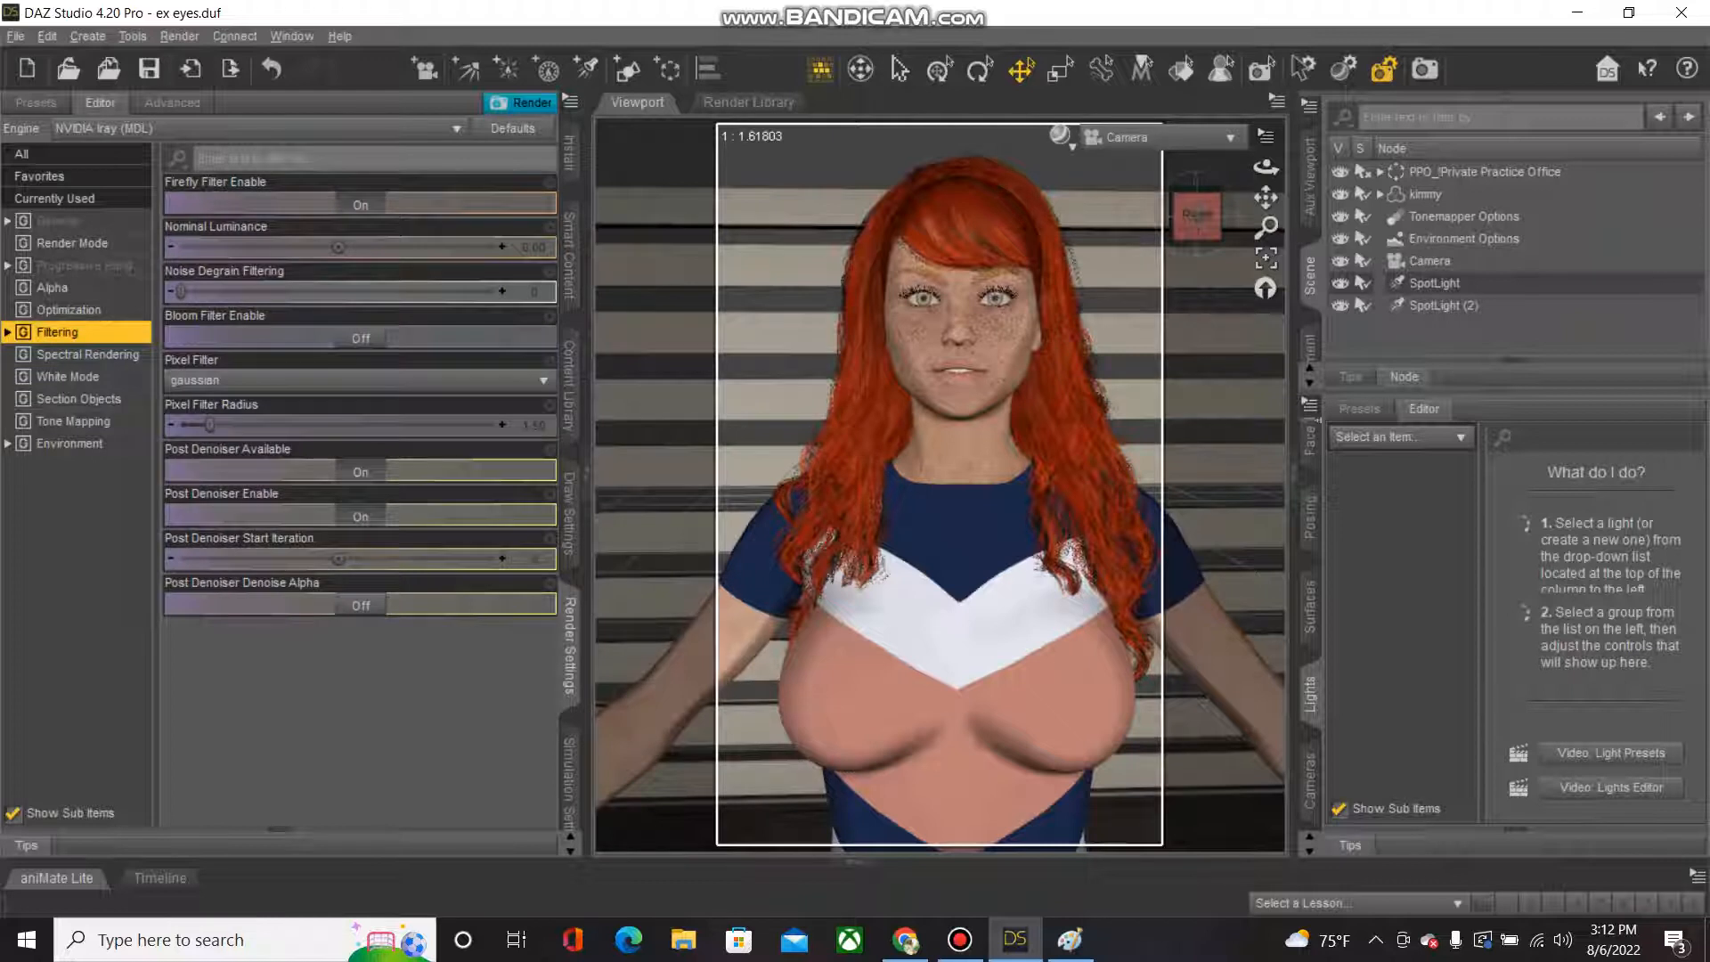
left_click(360, 471)
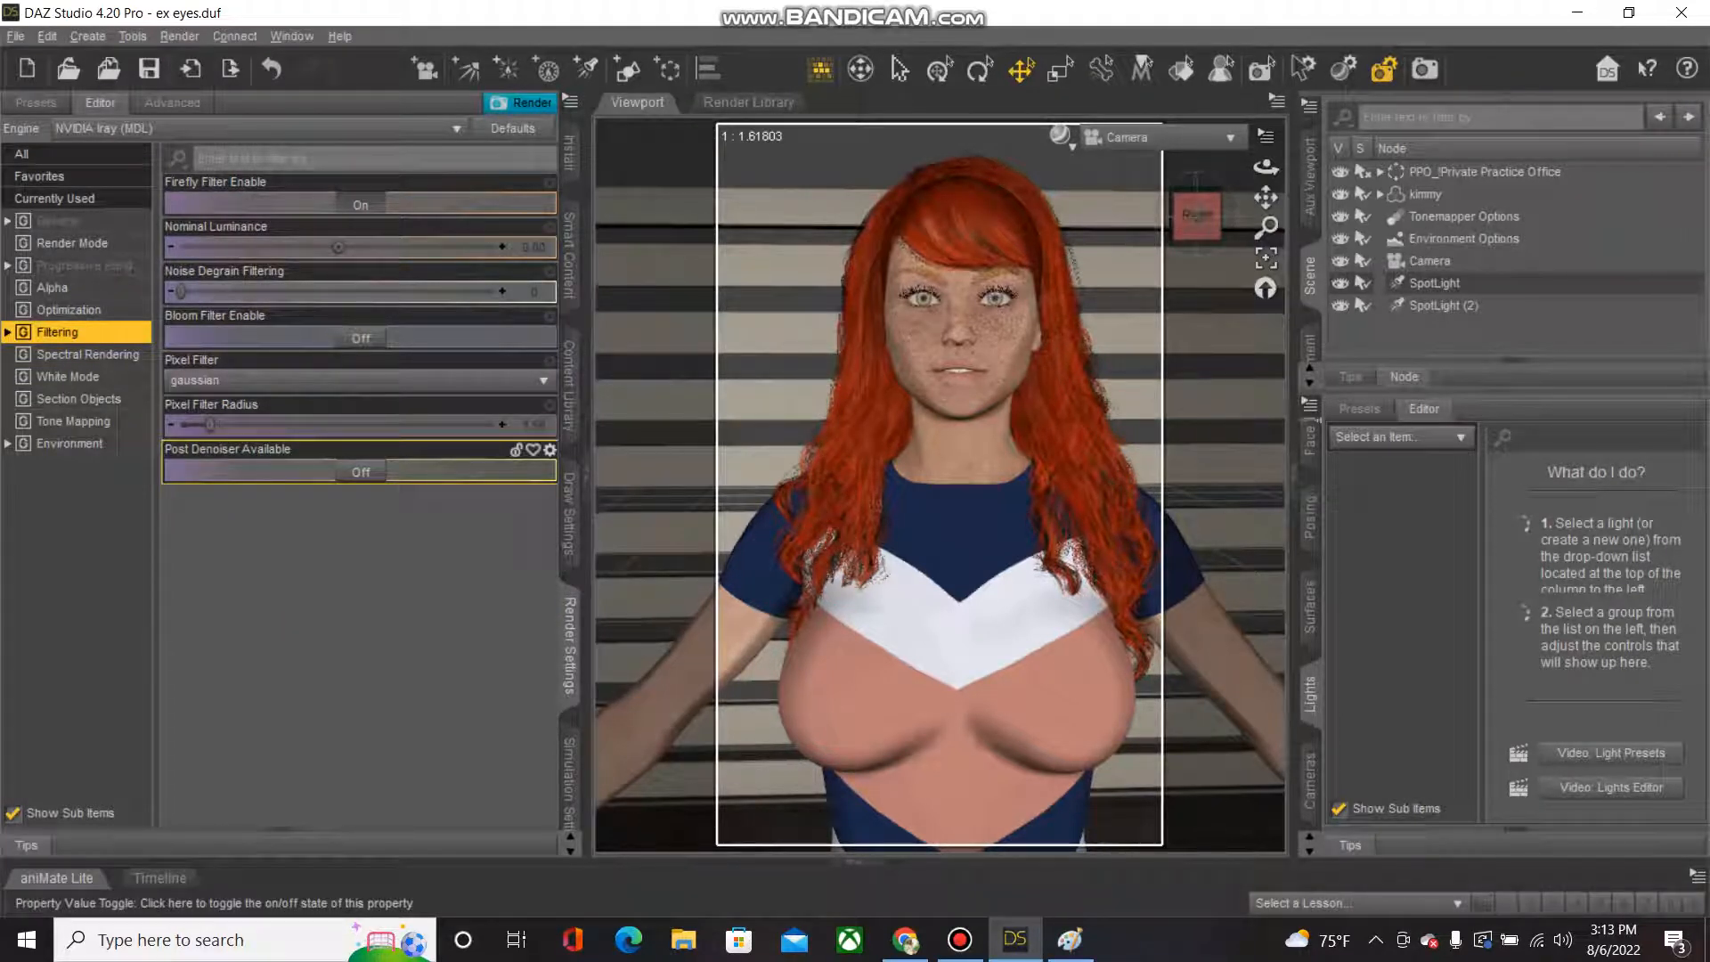
left_click(361, 471)
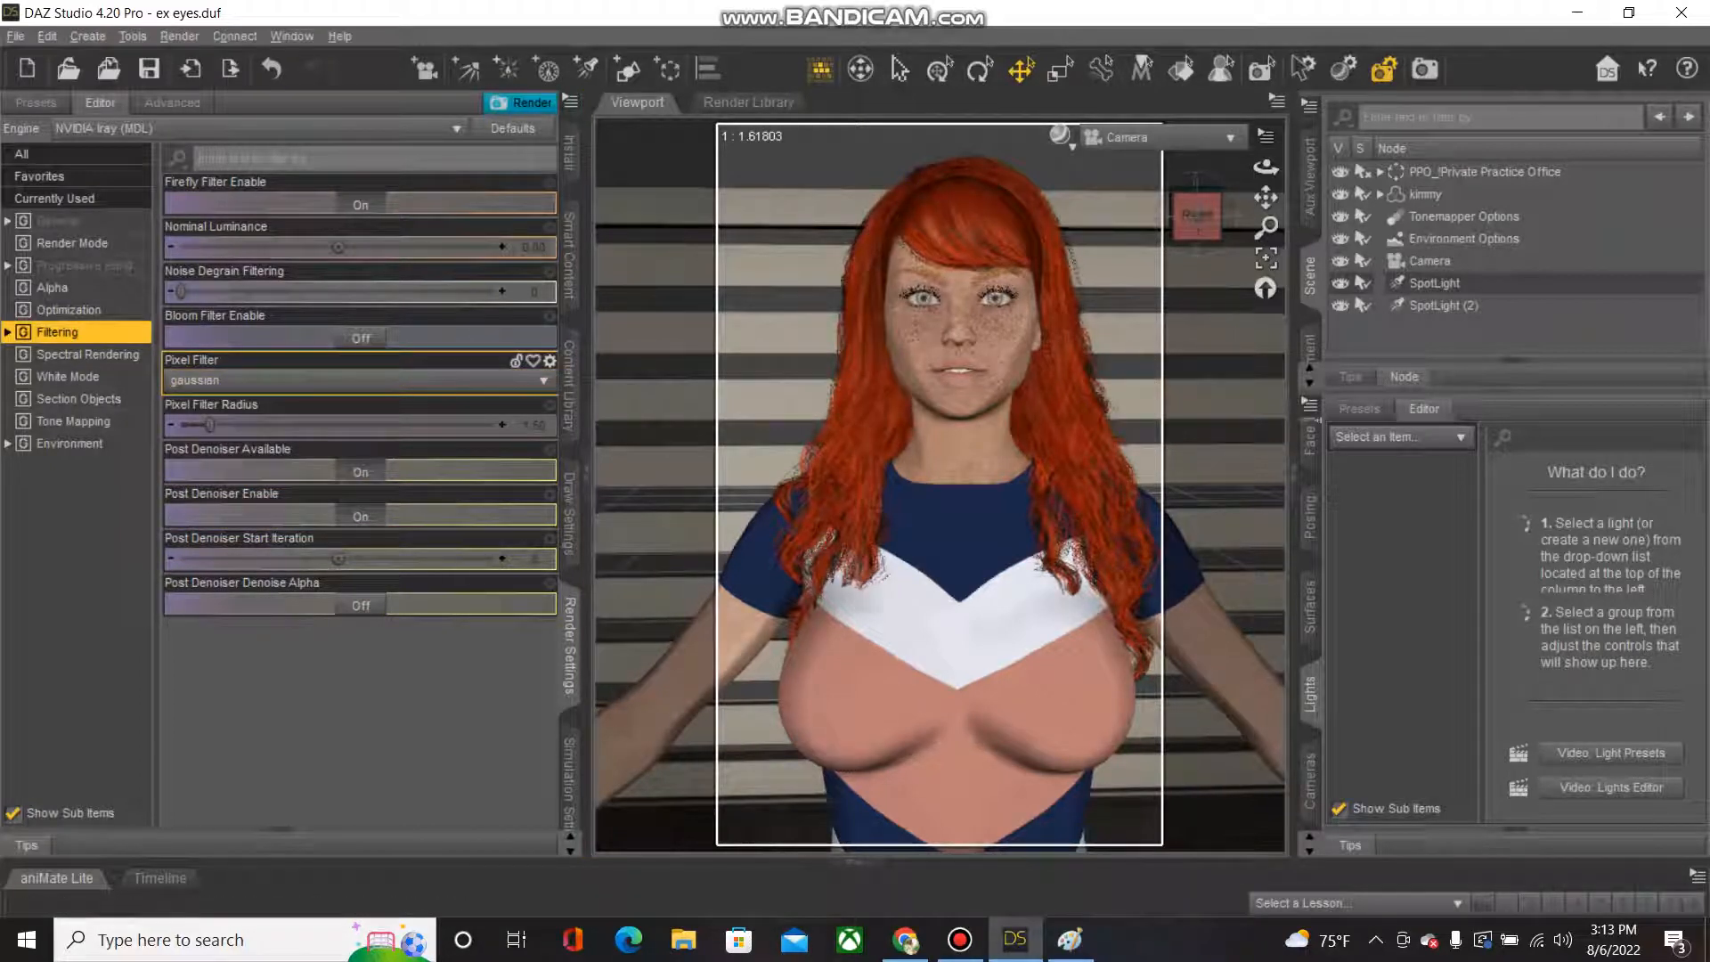
left_click(85, 265)
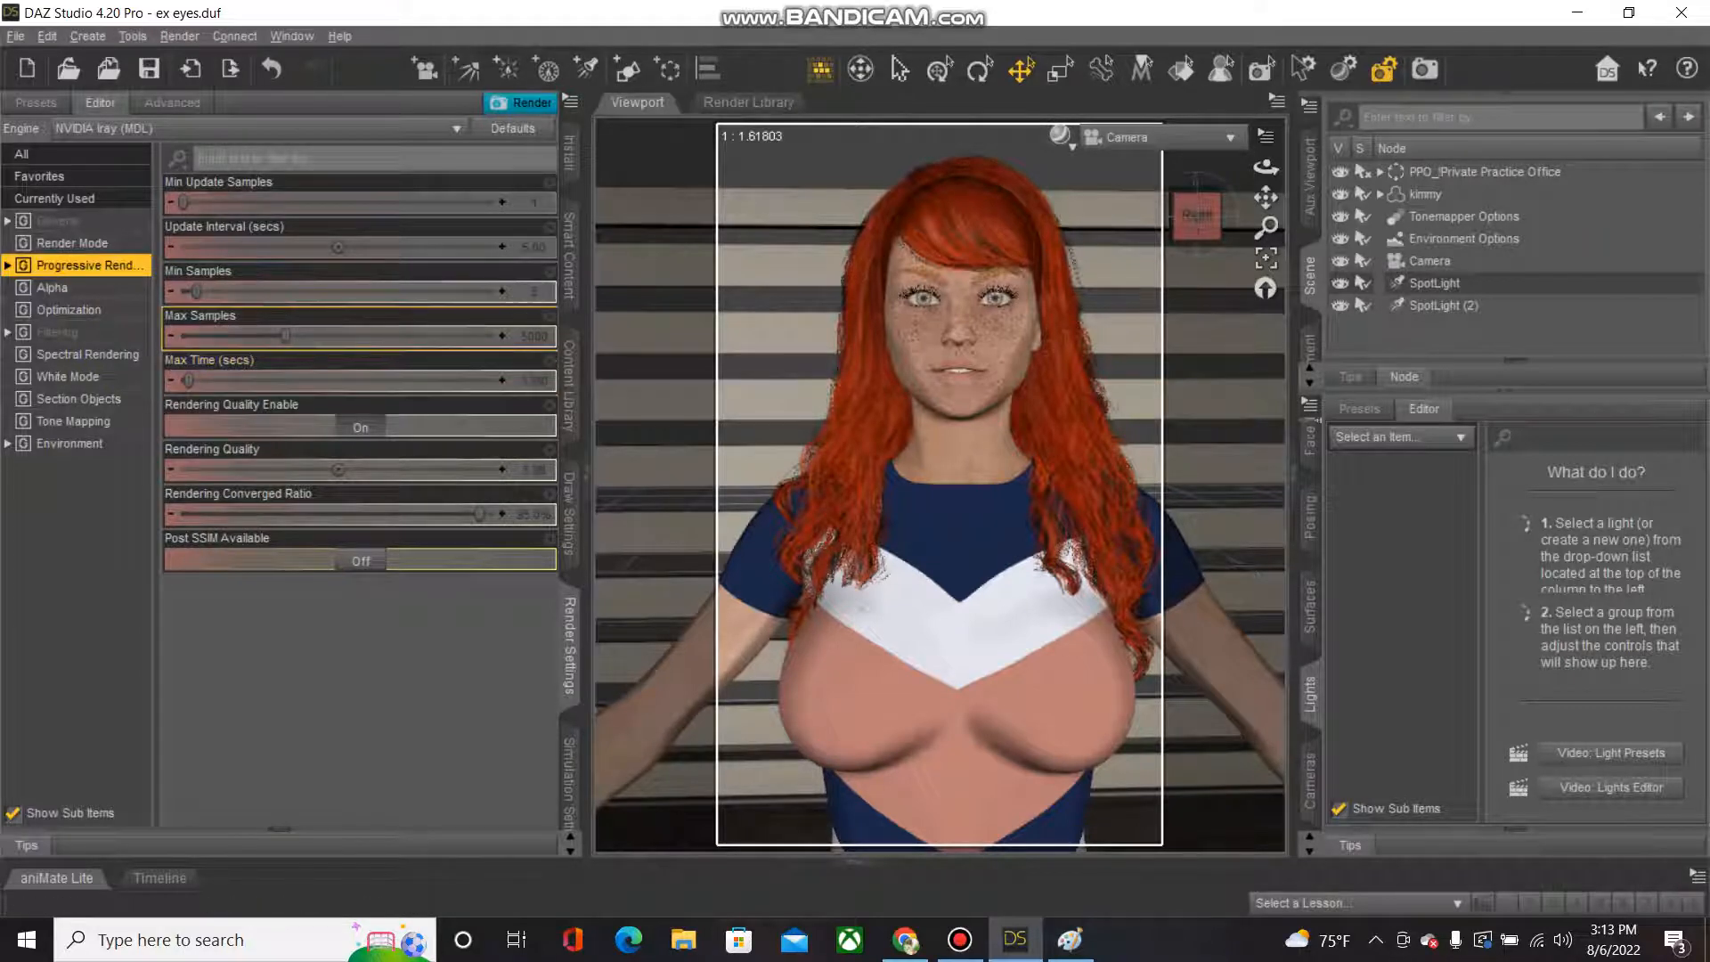
Try the HD / 720p render dimension preset, and settle on Square (1:1) at 1280 x 1280 pixels.
left_click(59, 221)
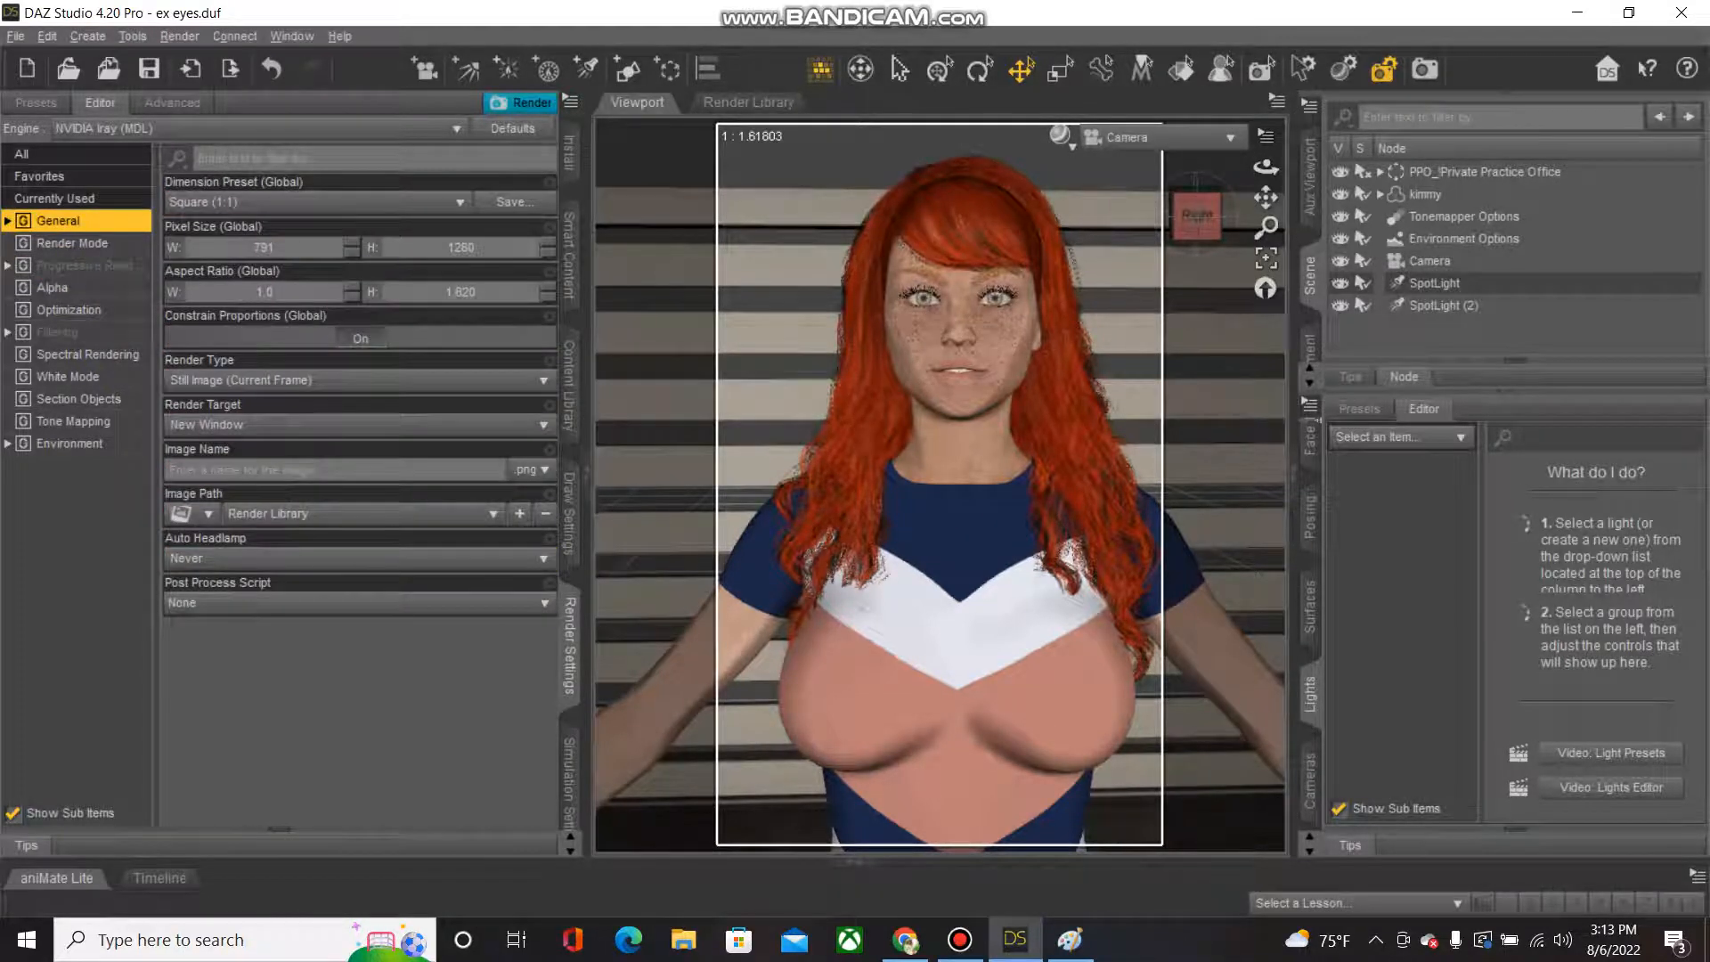
left_click(312, 202)
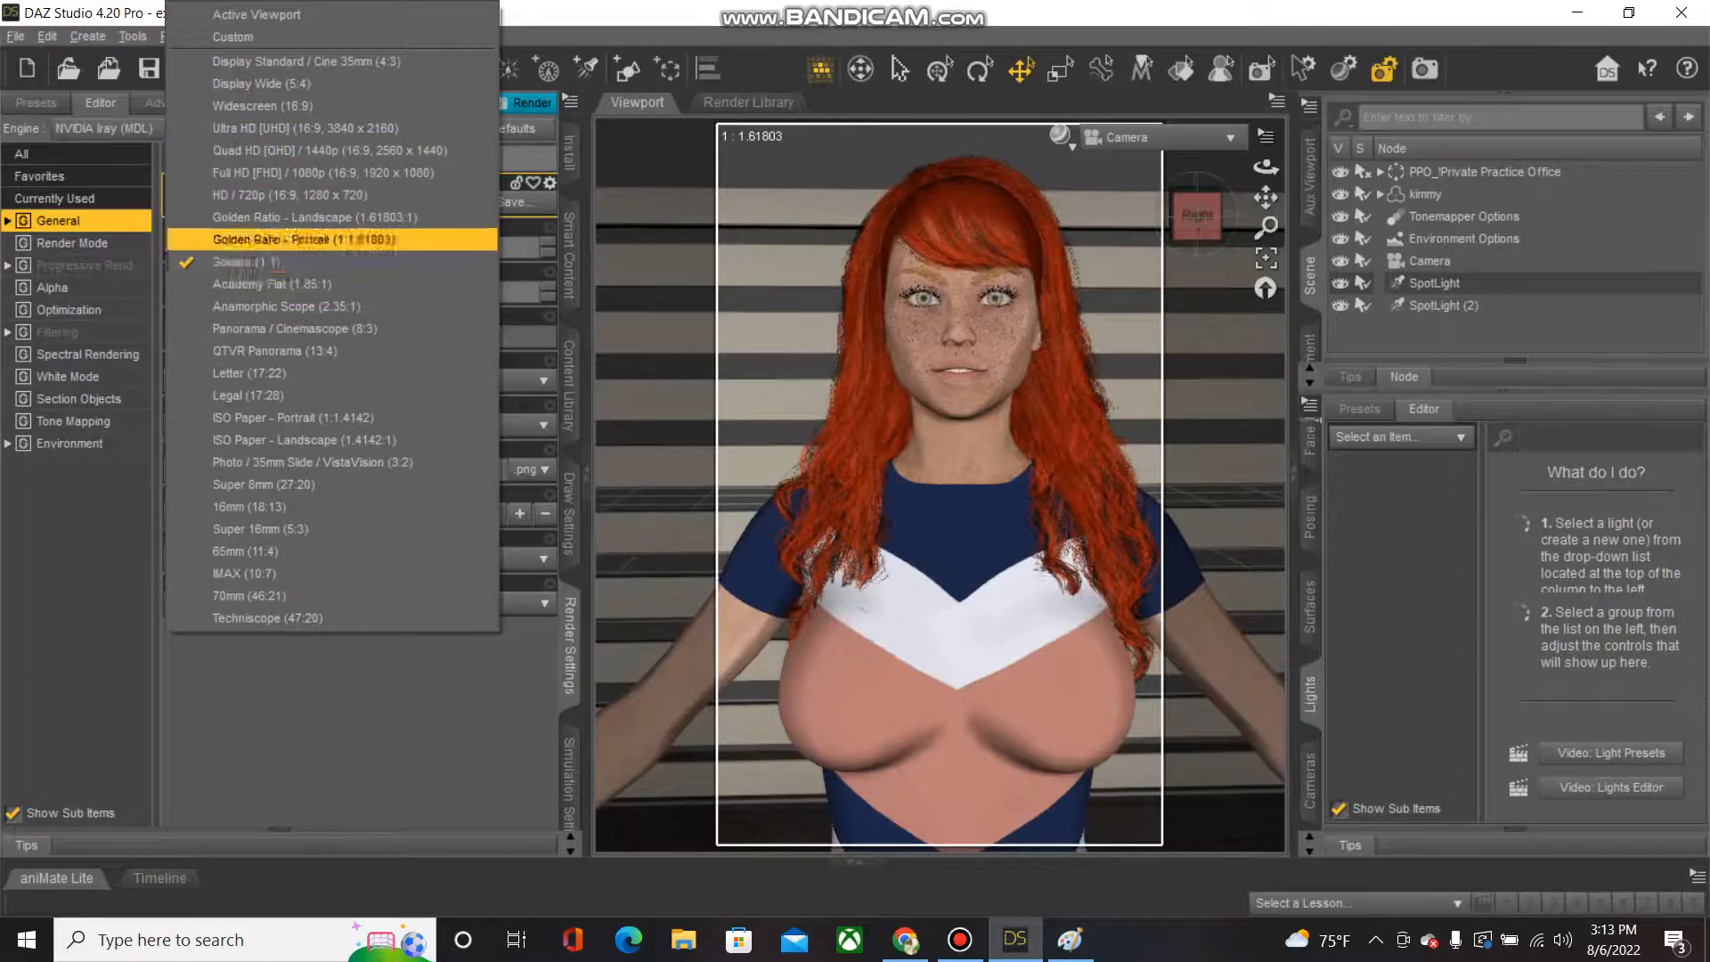
left_click(290, 194)
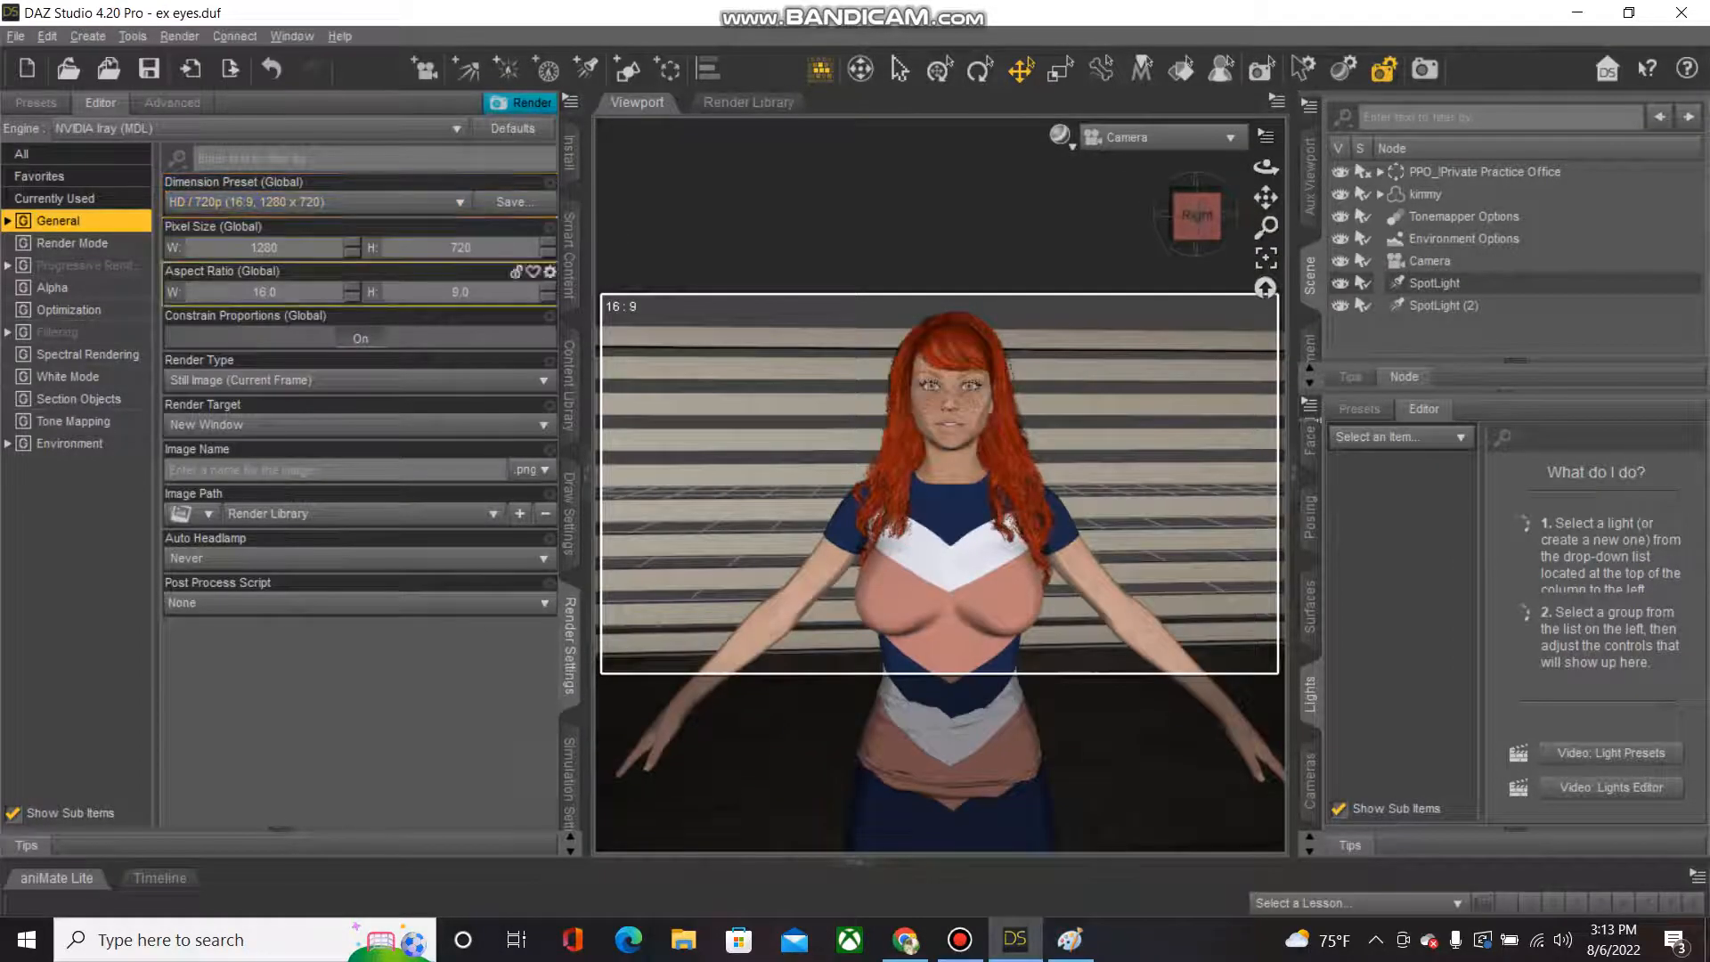
left_click(311, 204)
left_click(246, 271)
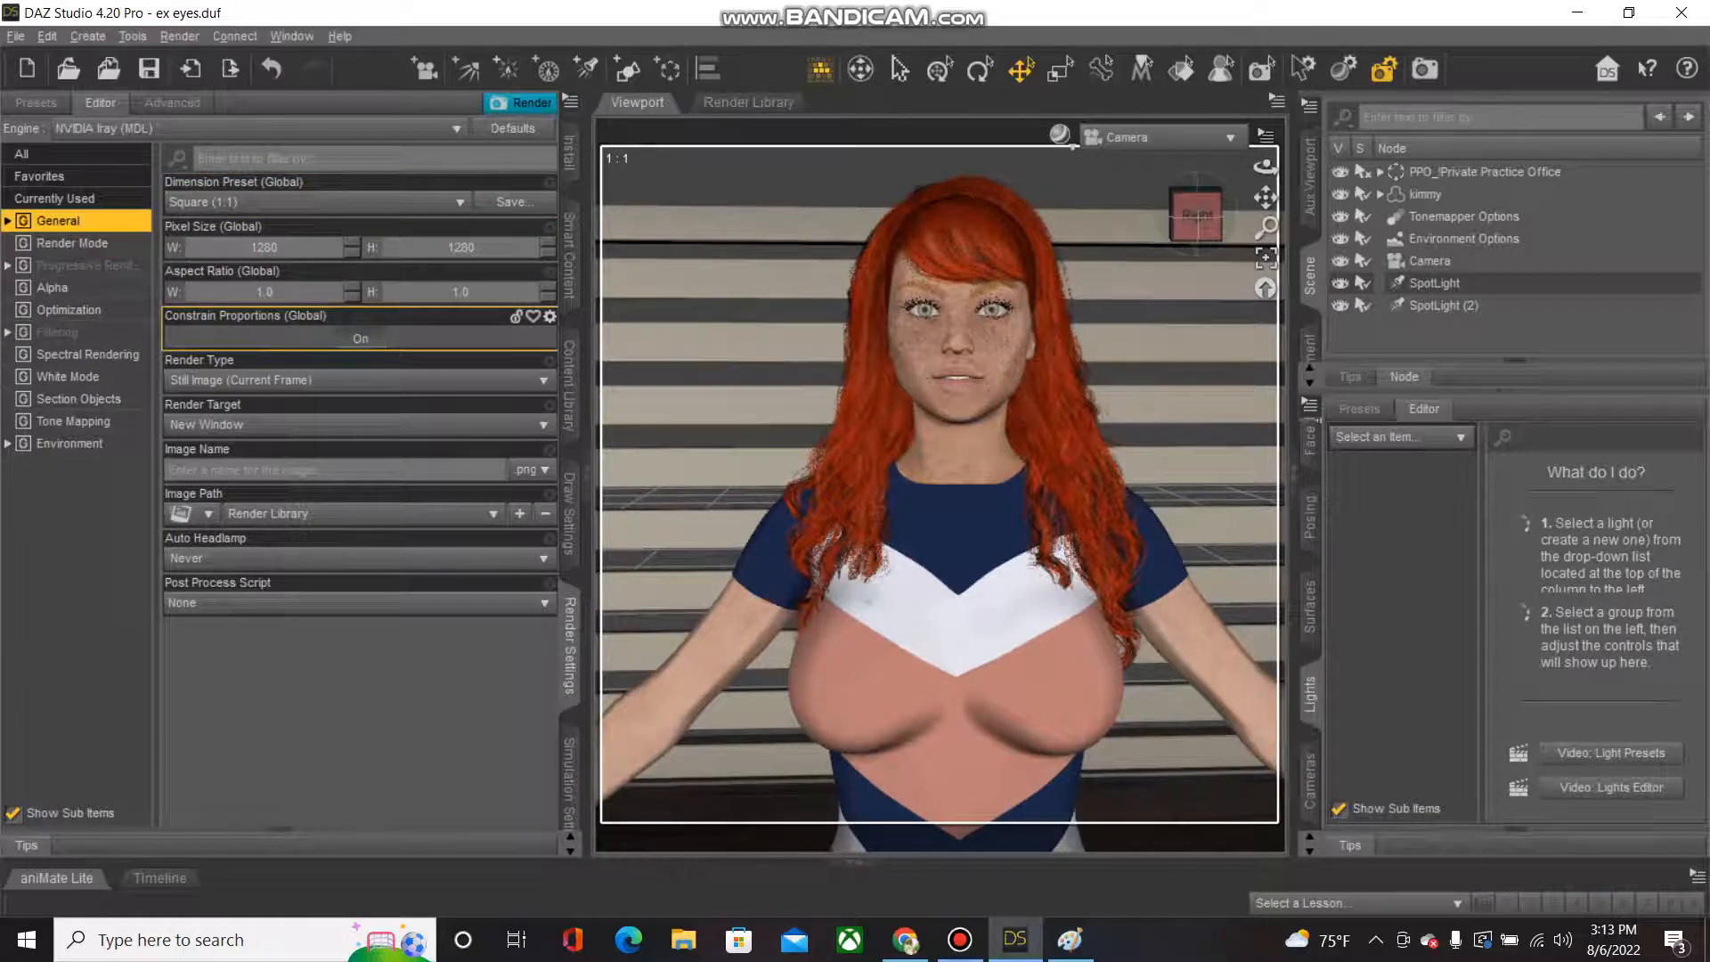
Examine the render filtering and environment settings, including the assigned environment map.
left_click(58, 332)
left_click(70, 443)
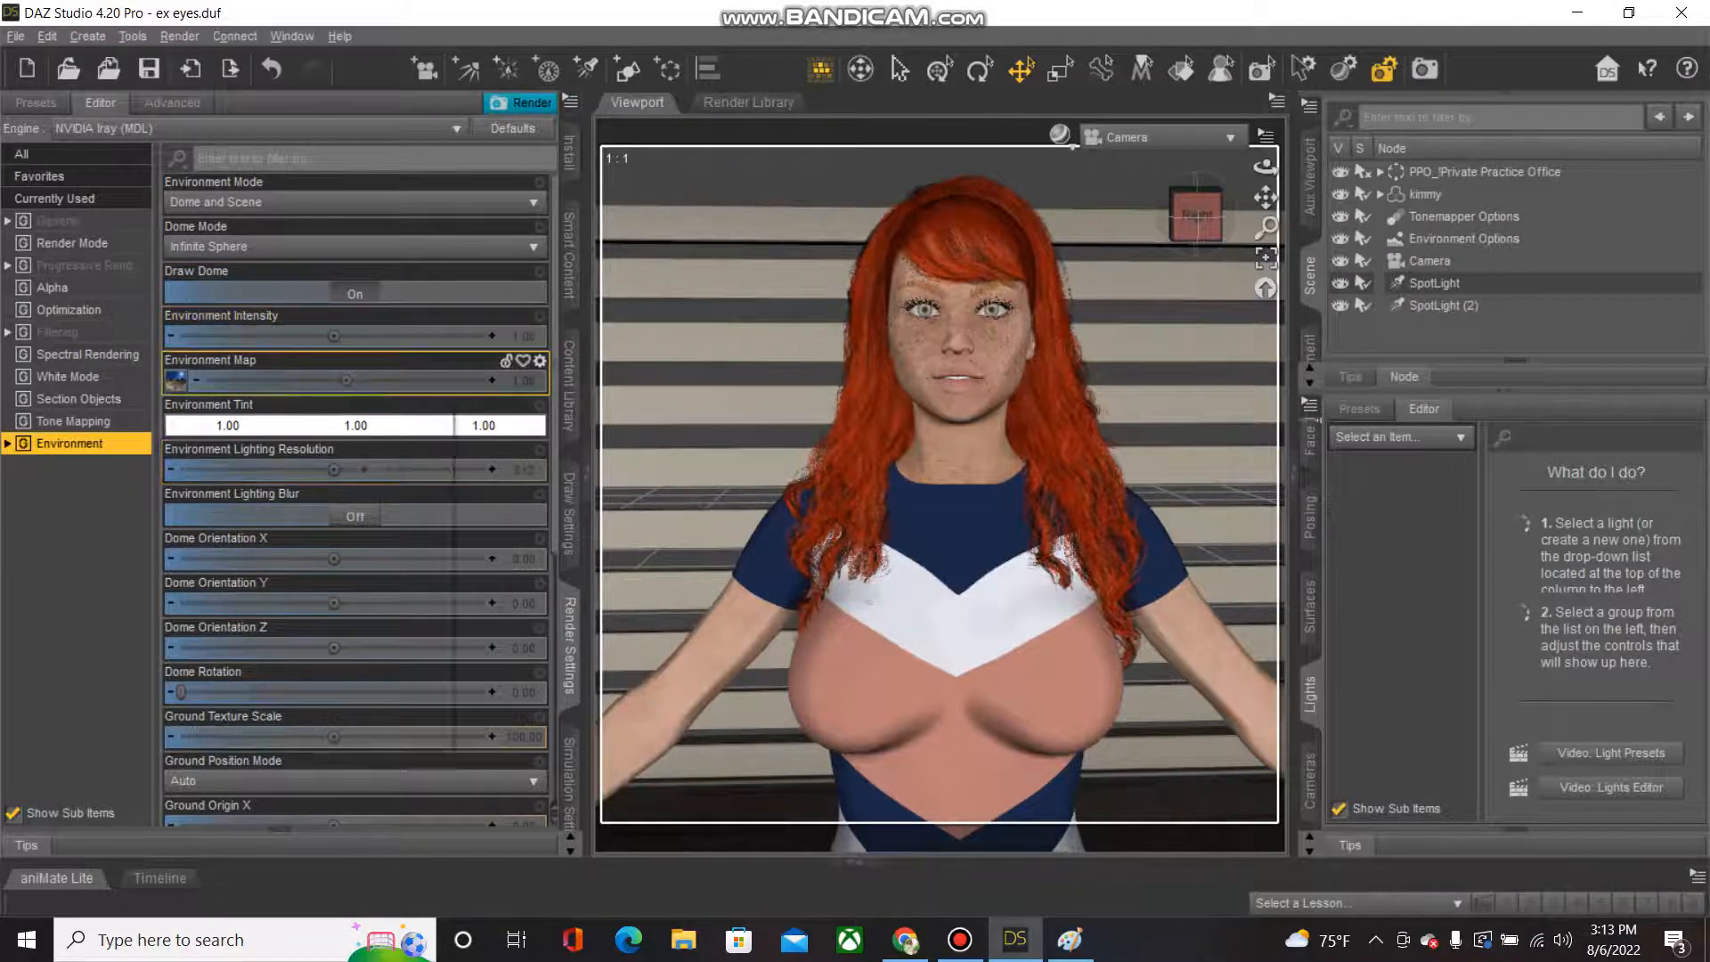
mouse_move(175, 380)
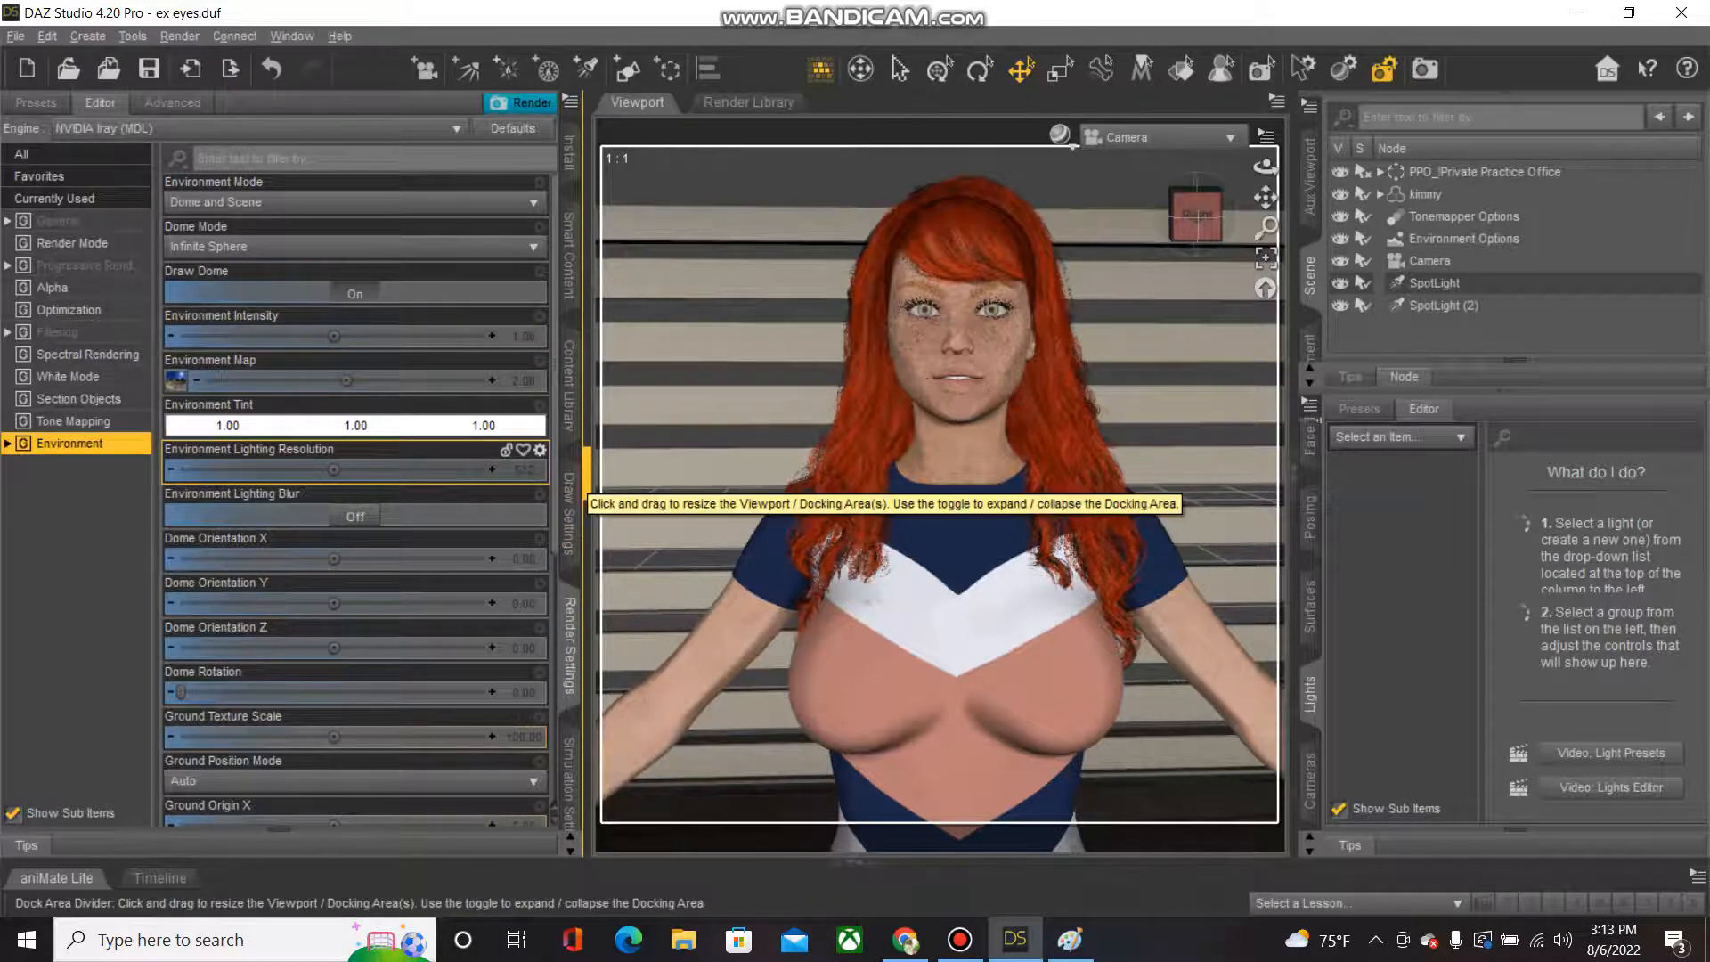
Collapse the render settings area and switch the camera viewport to the NVIDIA Iray draw style.
left_click(586, 472)
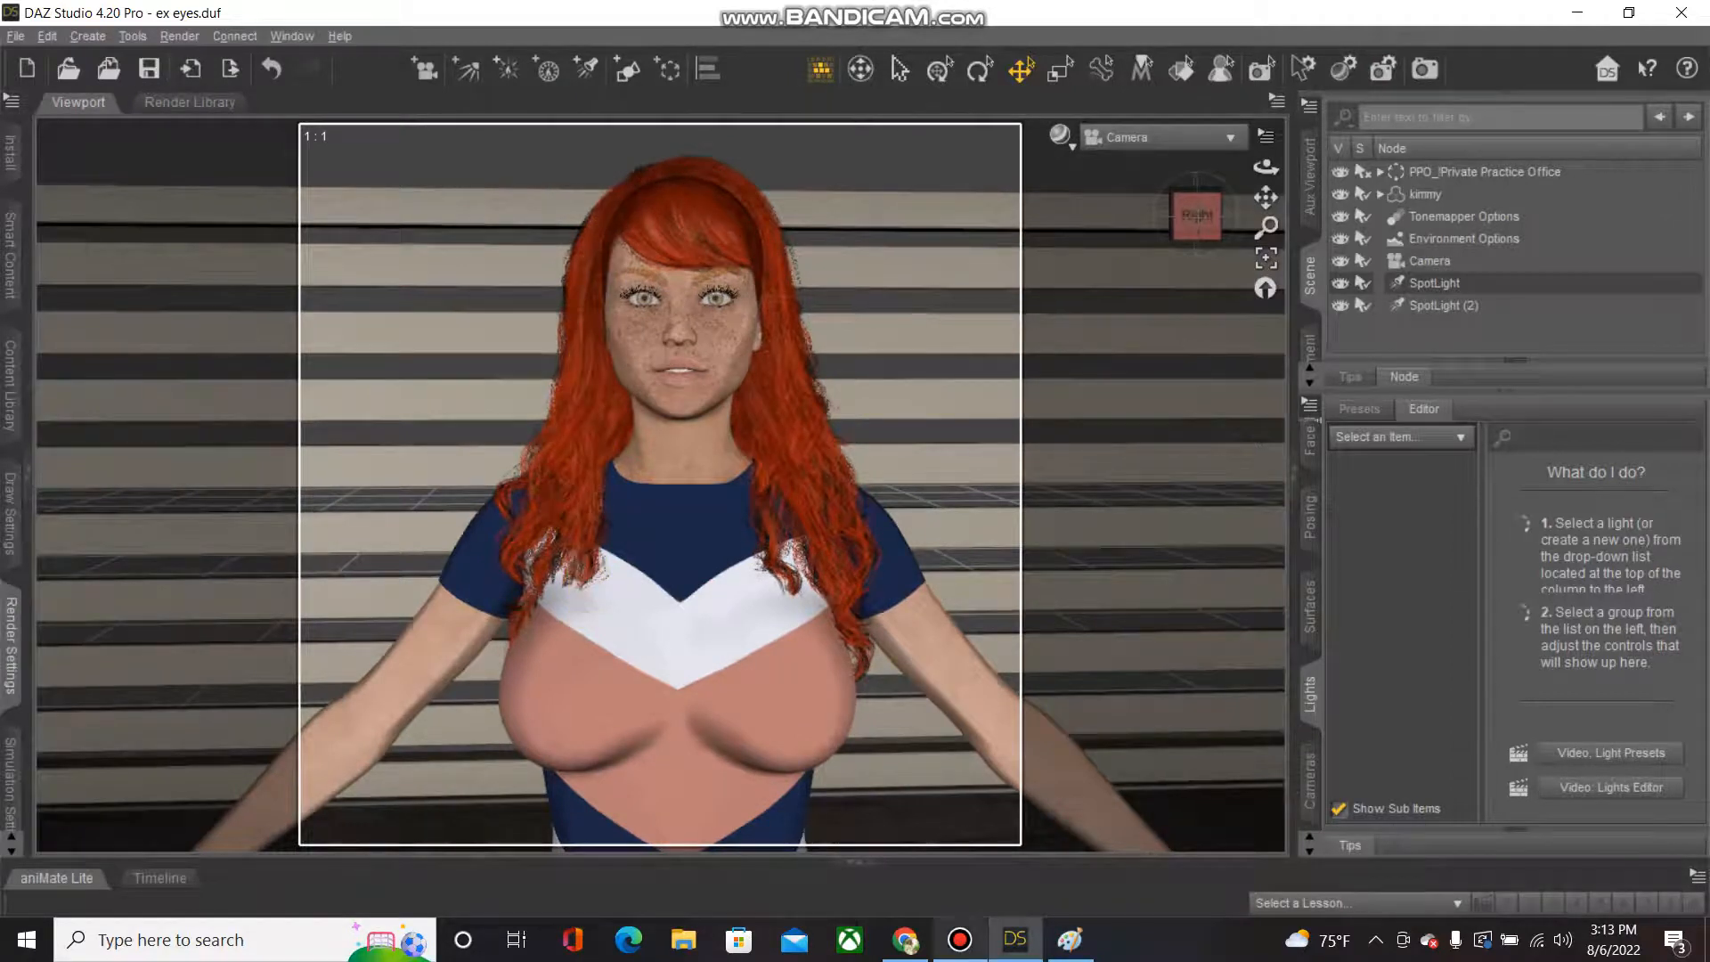
left_click(1061, 137)
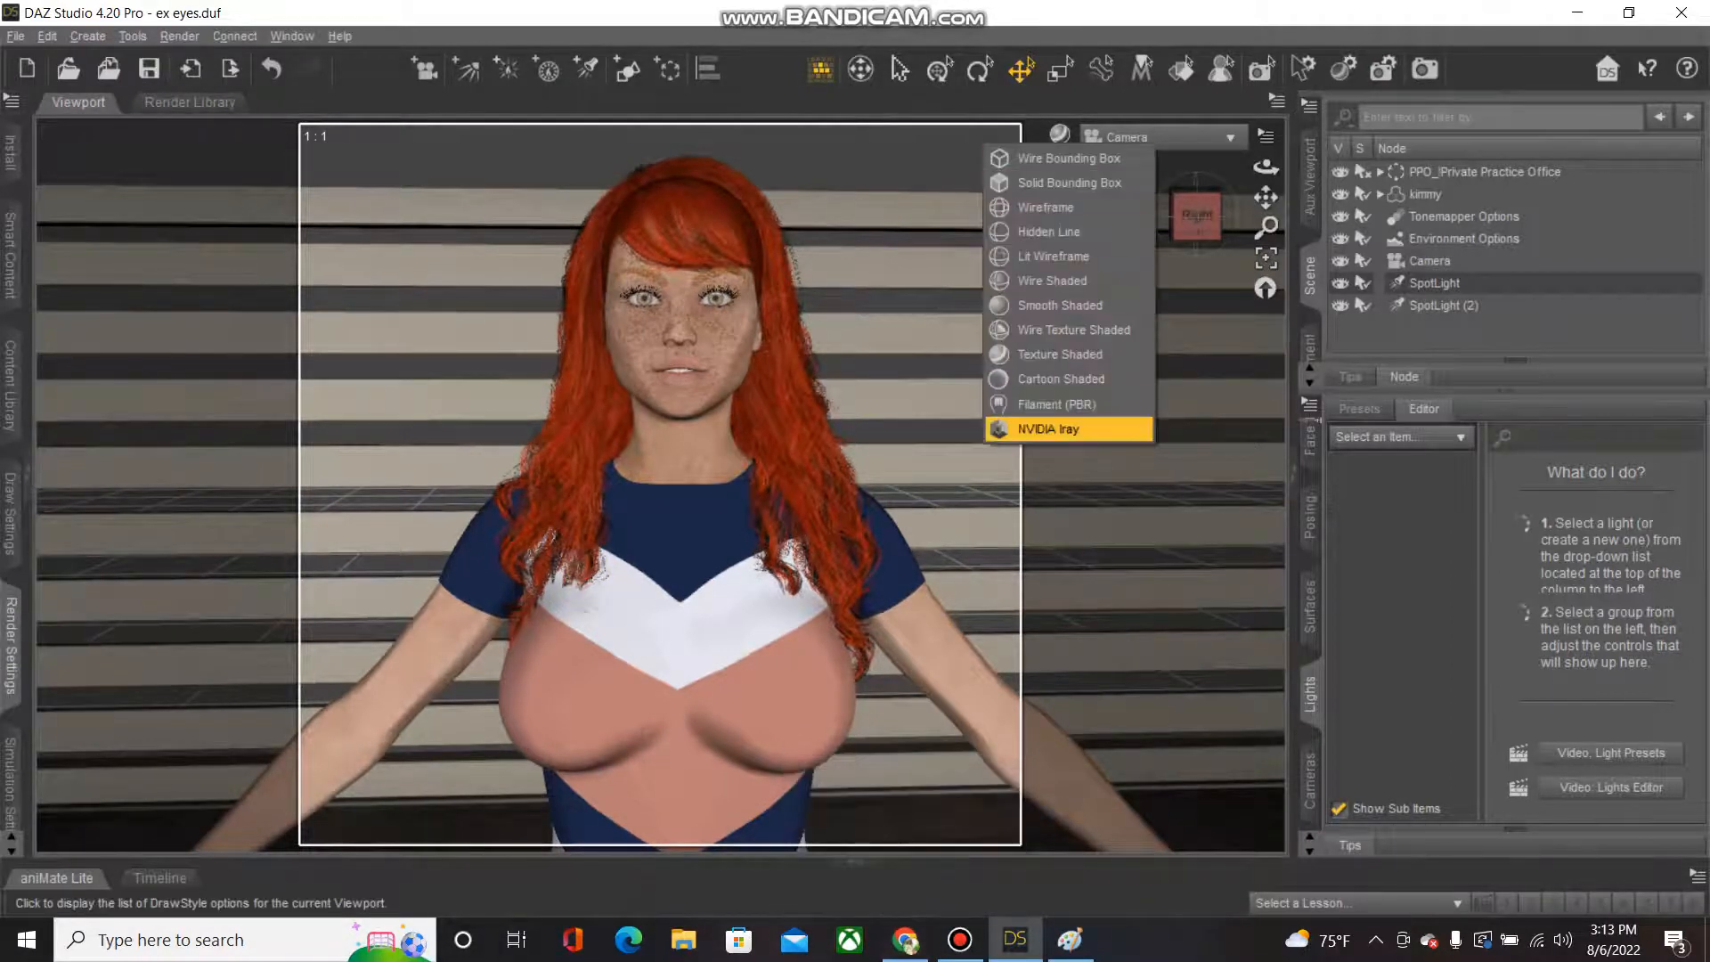
left_click(1060, 428)
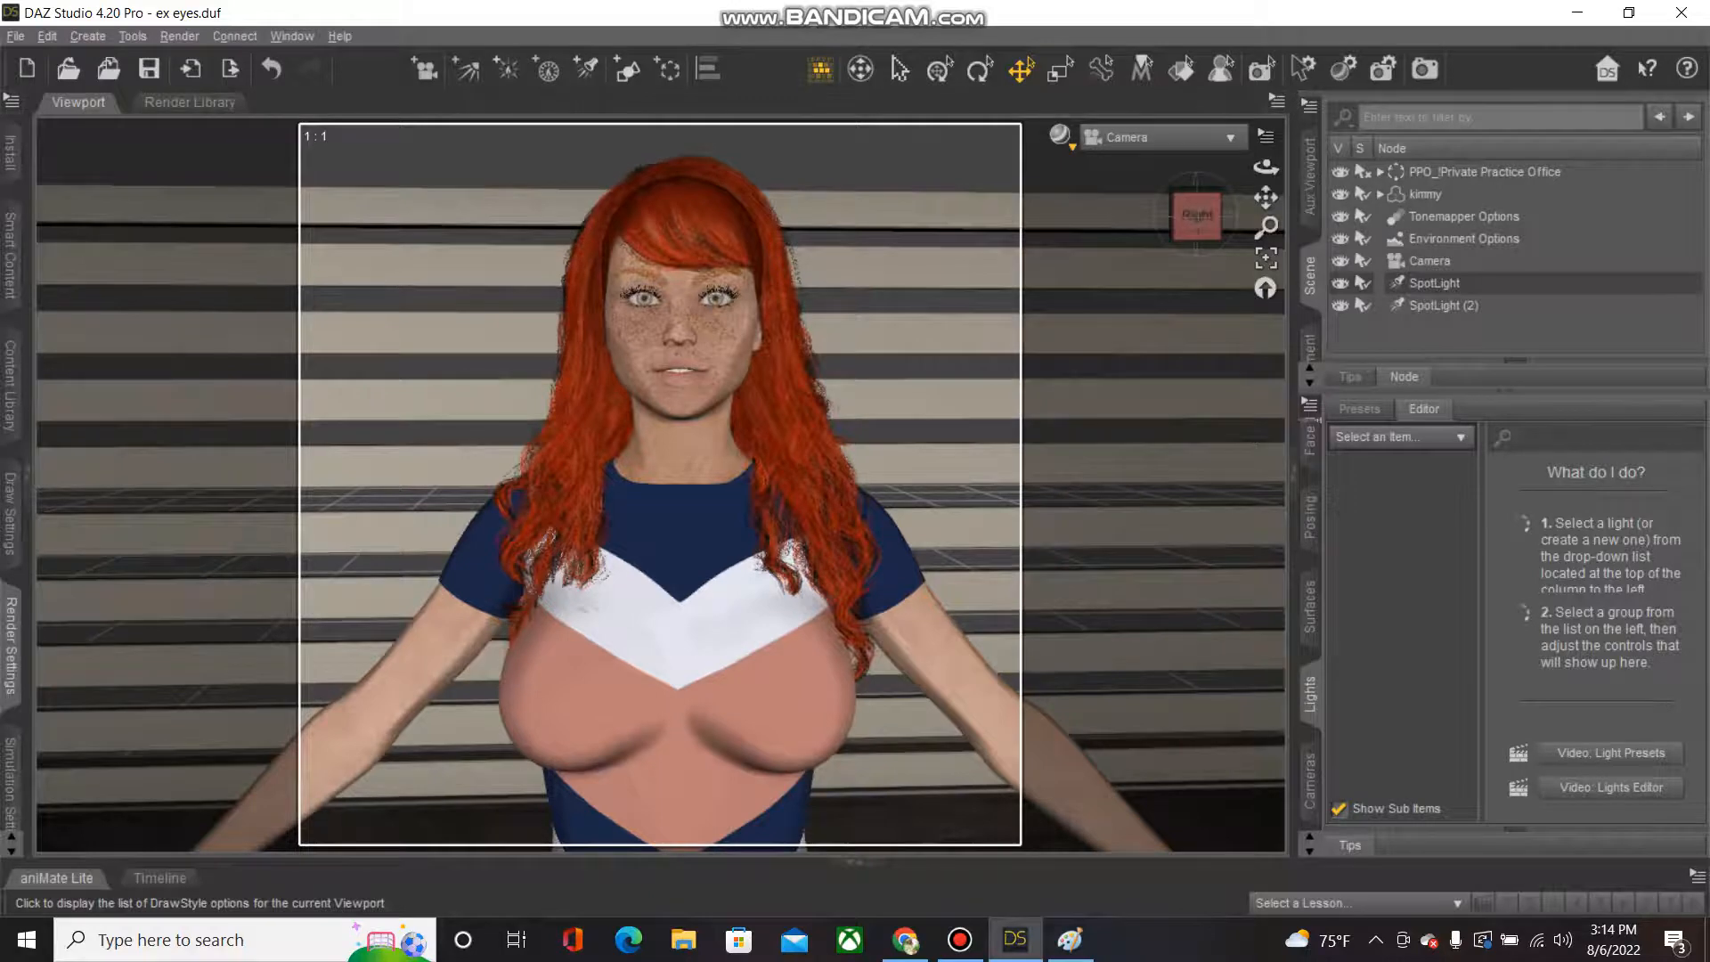